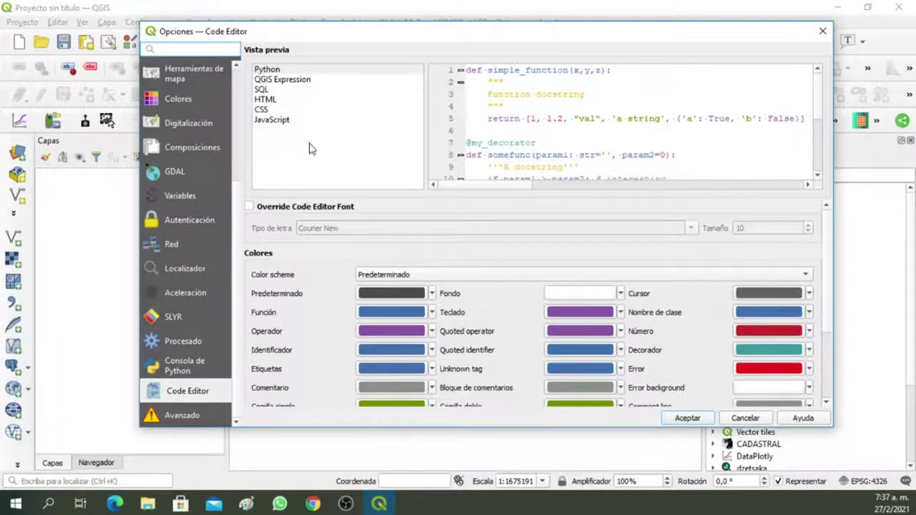
Step: Open the SLYR options, try the MDB Tools download link, and cancel the mdbtools-win-master.zip download to return to QGIS
click(188, 316)
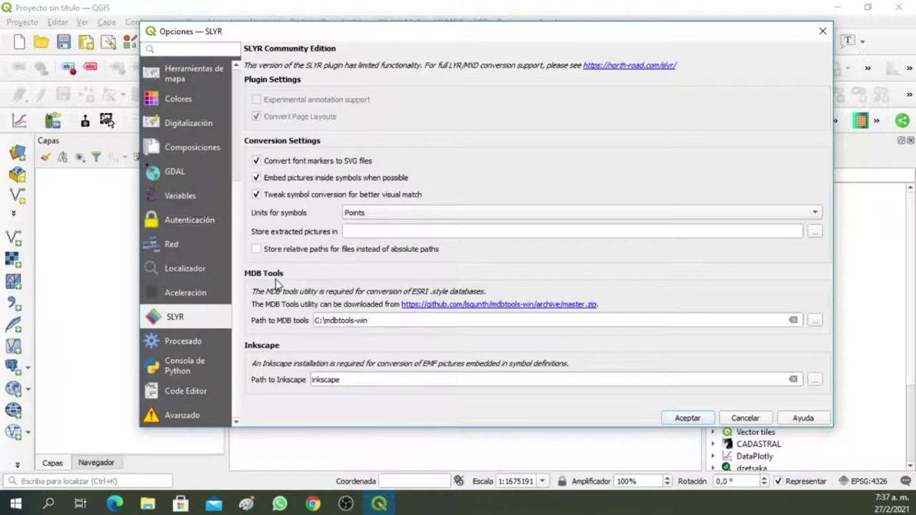
click(490, 305)
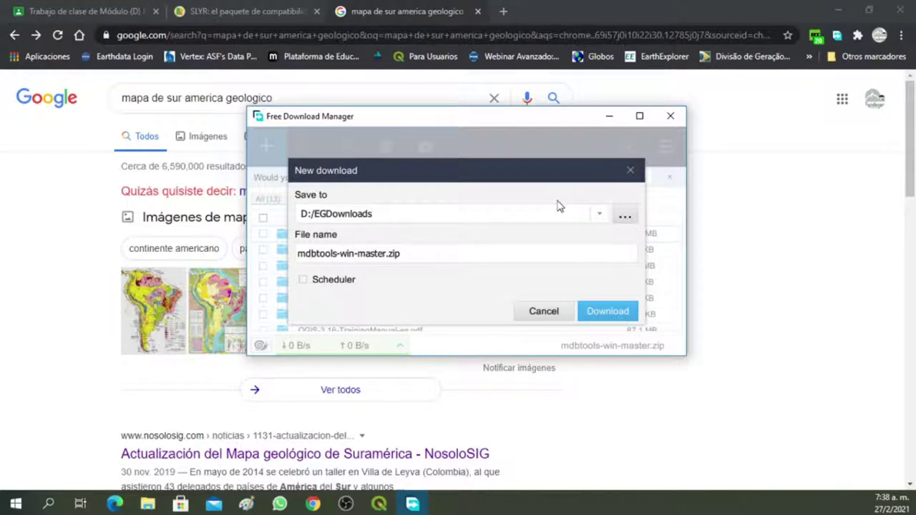
click(548, 311)
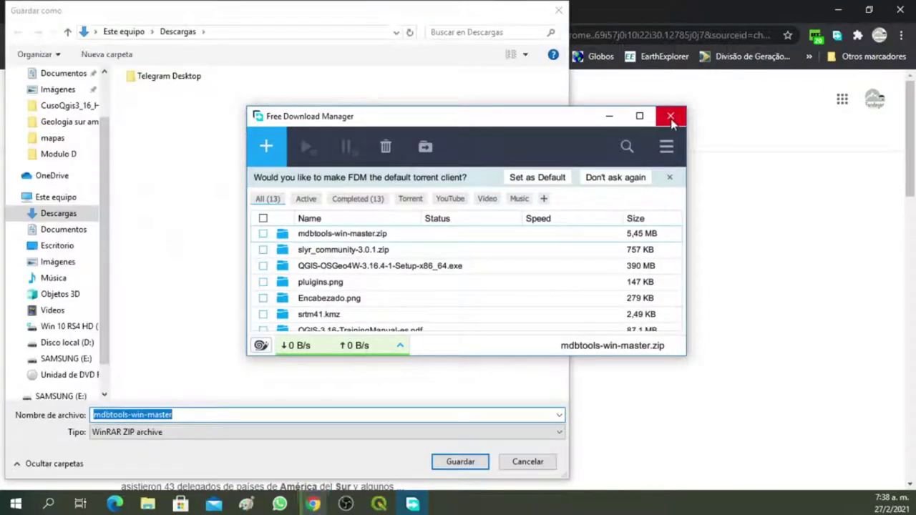
click(671, 118)
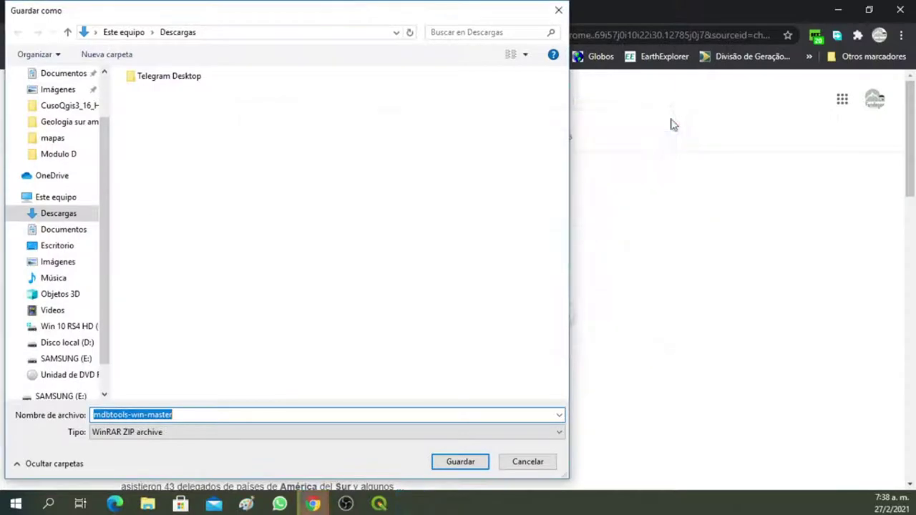
click(559, 11)
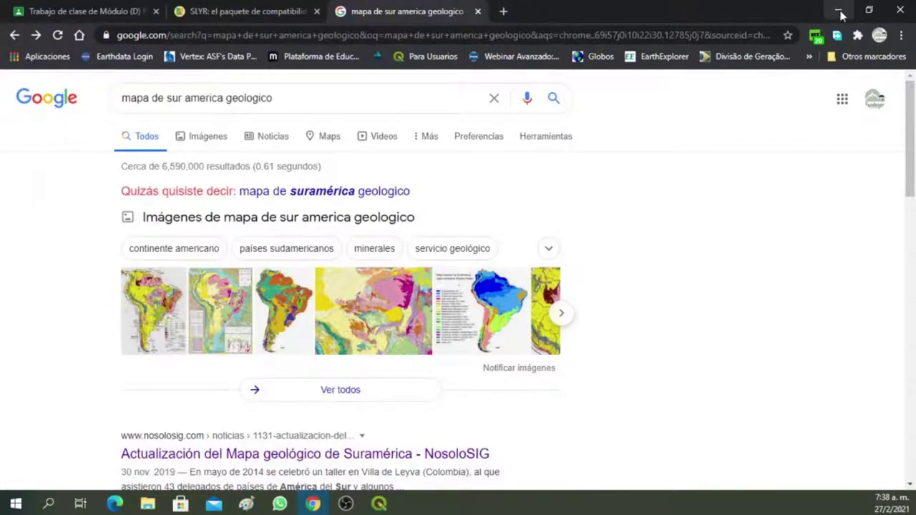
click(839, 11)
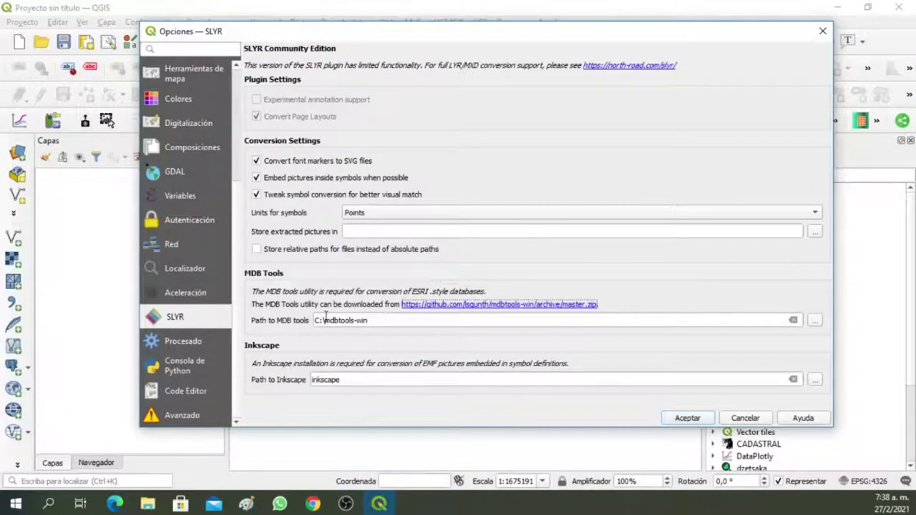
Step: Check the location of the mdbtools-win folder on drive C: from the MDB tools path, and close the options without changes
click(147, 504)
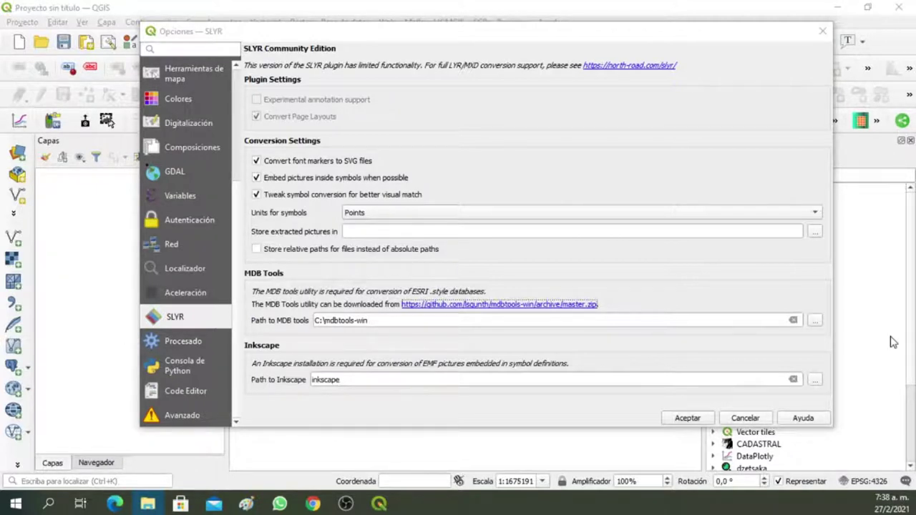
click(816, 321)
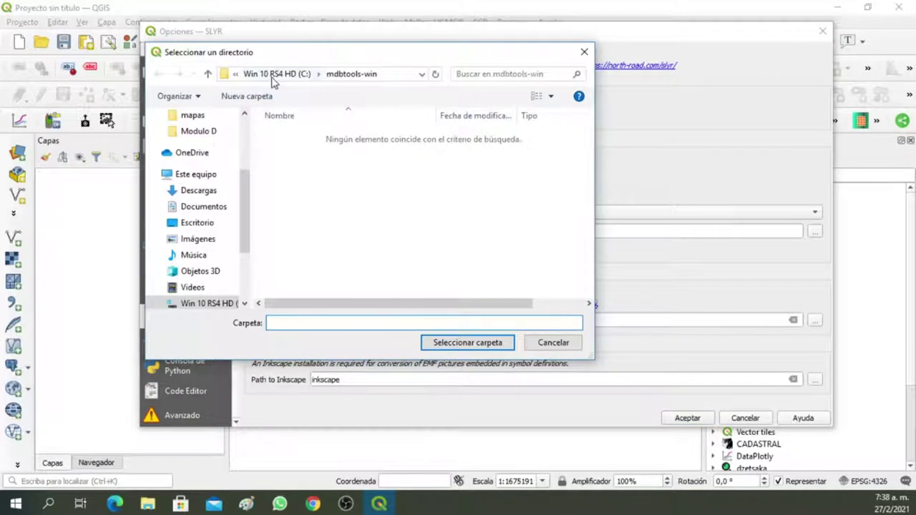
click(275, 74)
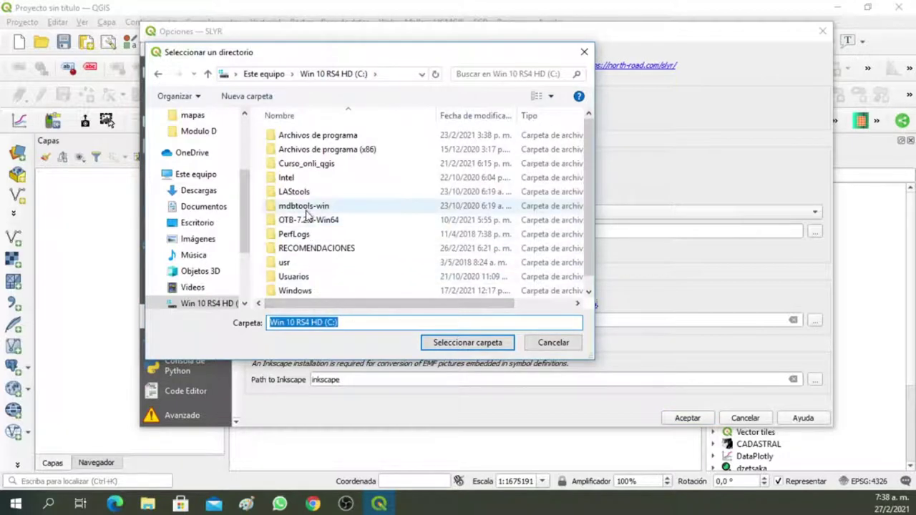
click(544, 346)
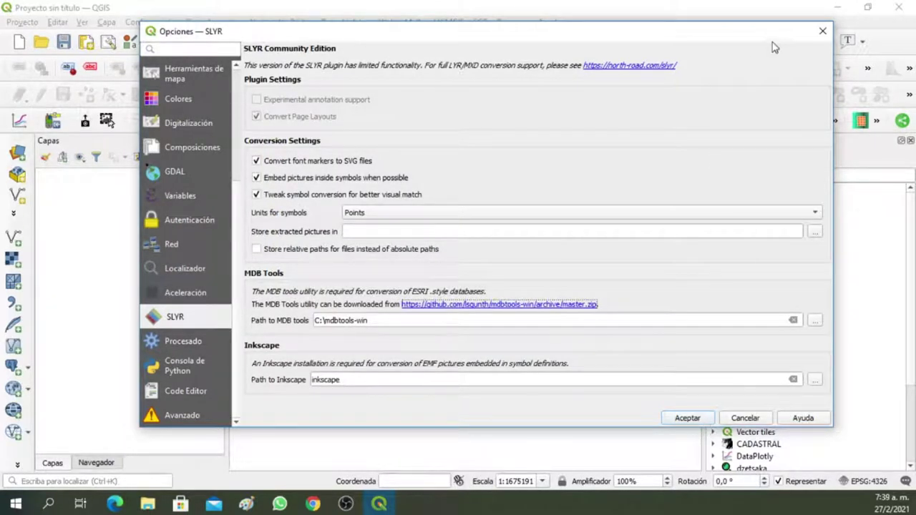
click(822, 31)
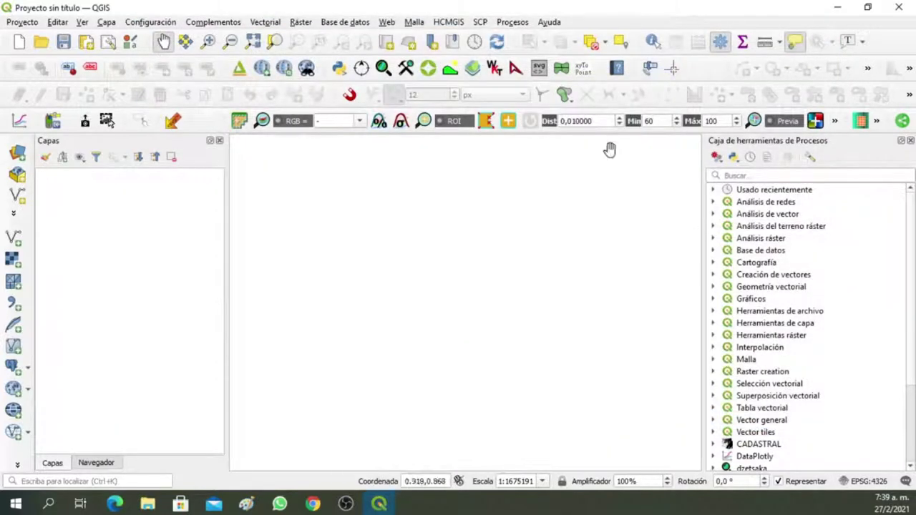
Step: Hide and reopen the Processing toolbox, and expand SLYR (community) down to the Style databases algorithms
scroll(909, 256, down, 3)
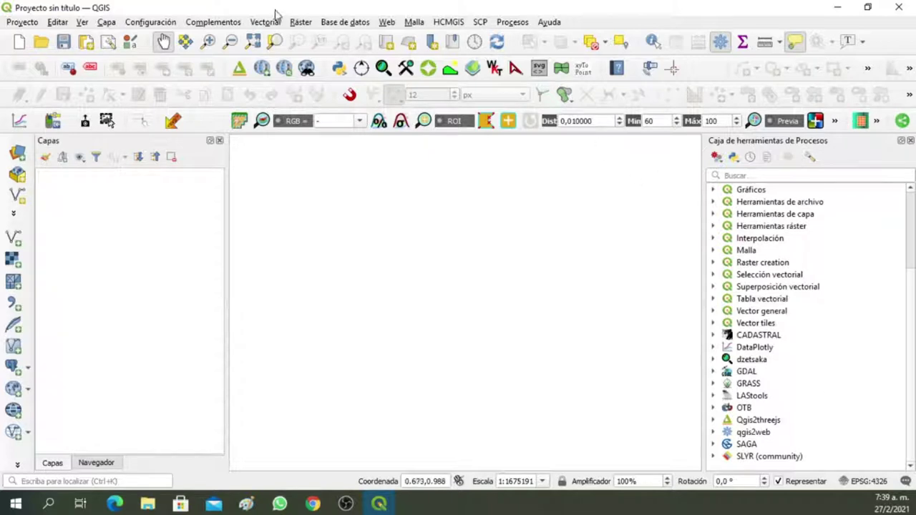
click(501, 23)
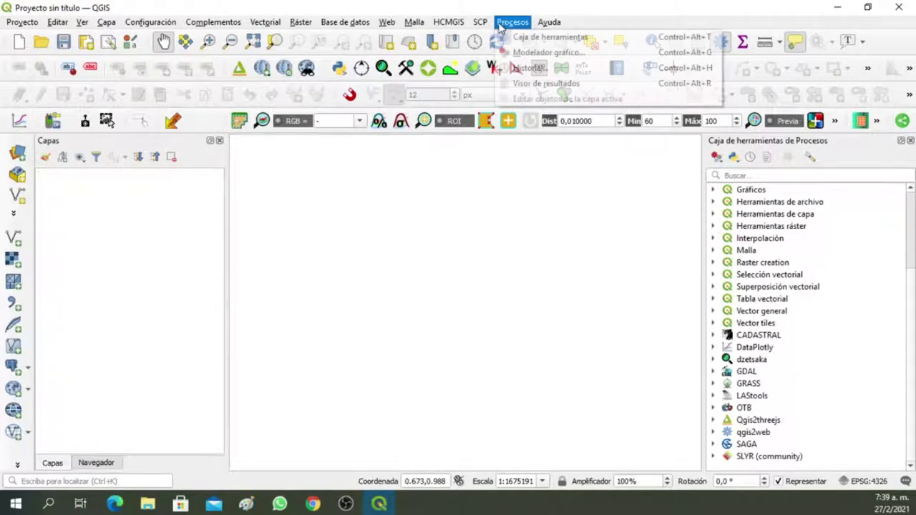
click(528, 37)
click(513, 22)
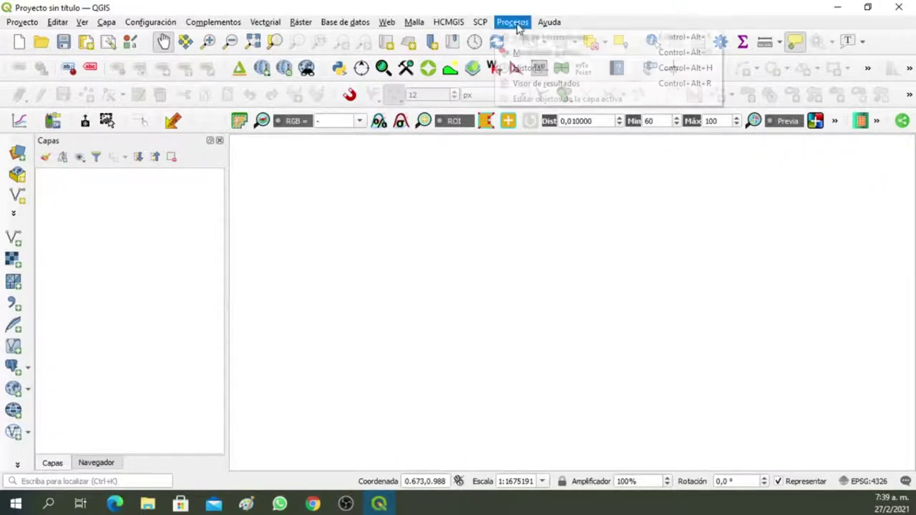
click(527, 38)
click(713, 455)
scroll(799, 417, down, 2)
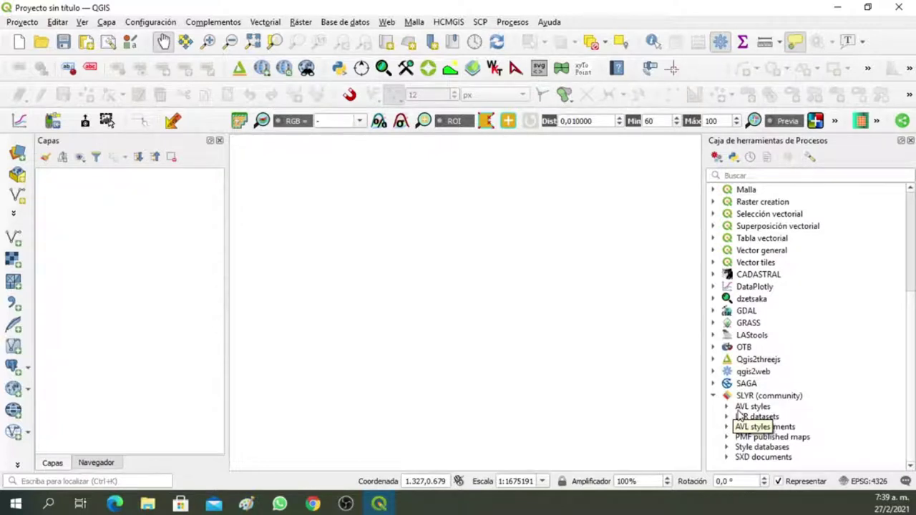
click(727, 447)
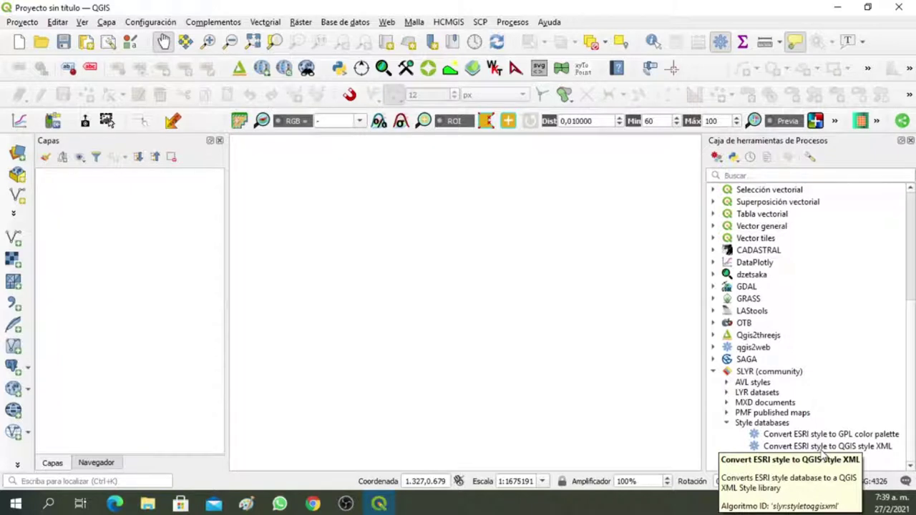
Step: Examine the parameters of the Convert ESRI style to QGIS style XML algorithm and close it without running
click(878, 446)
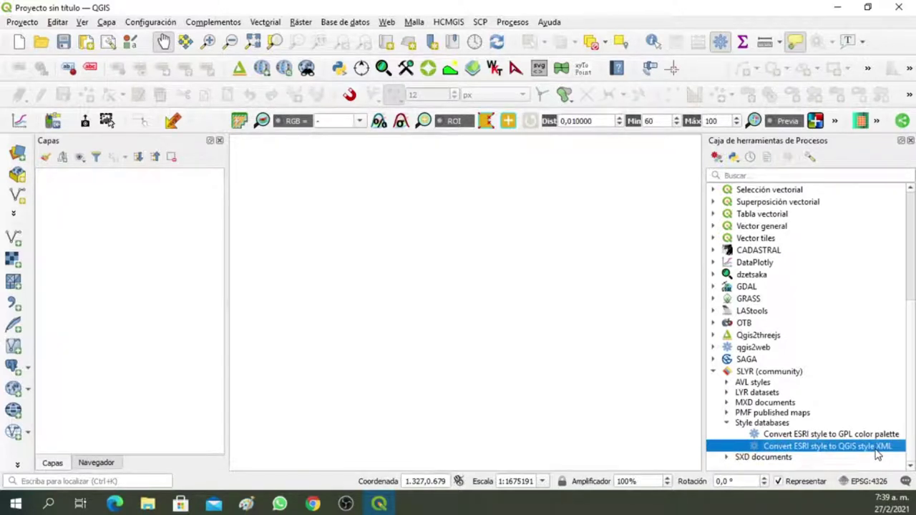
double_click(876, 448)
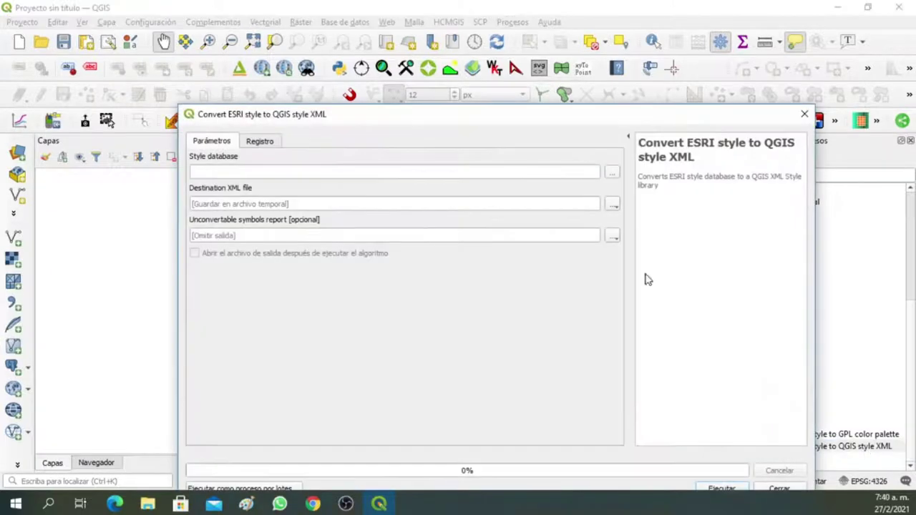
drag(513, 120, 512, 68)
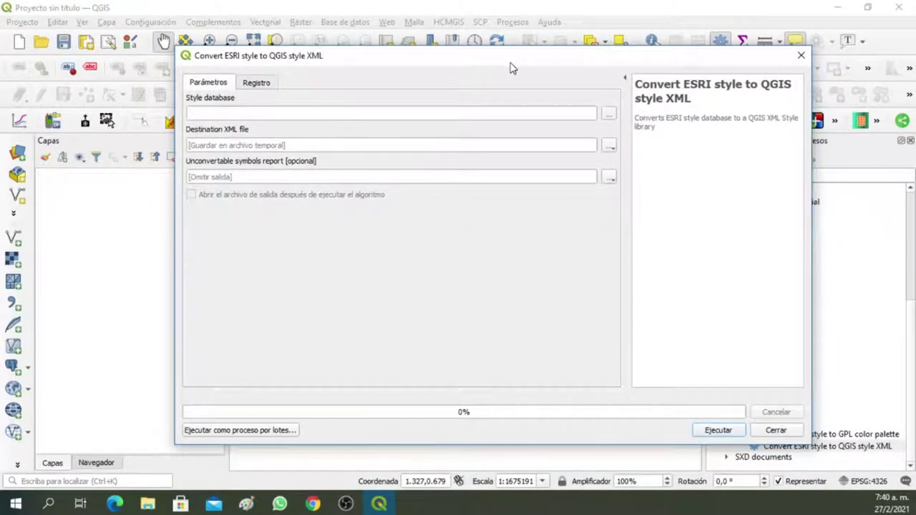
click(801, 55)
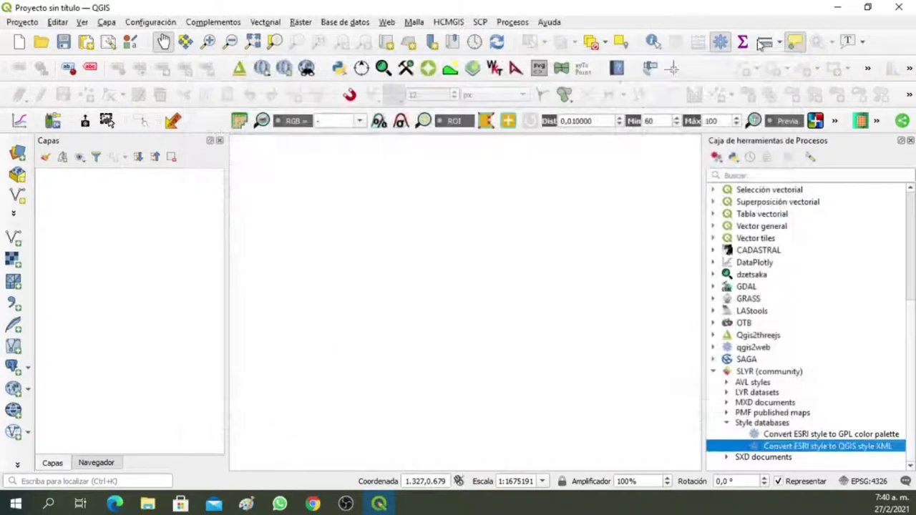
Step: Switch to Chrome and open the NosoloSIG search result "Actualización del Mapa geológico de Suramérica"
click(313, 503)
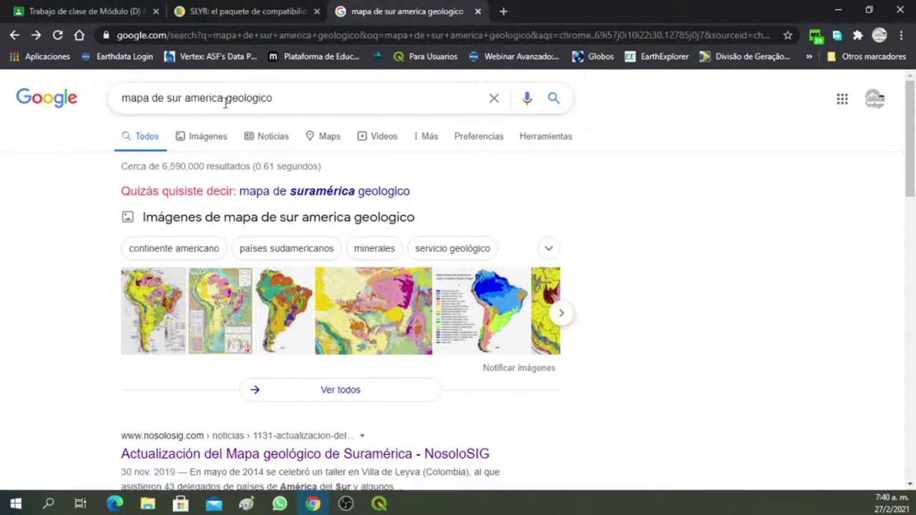
scroll(352, 253, down, 3)
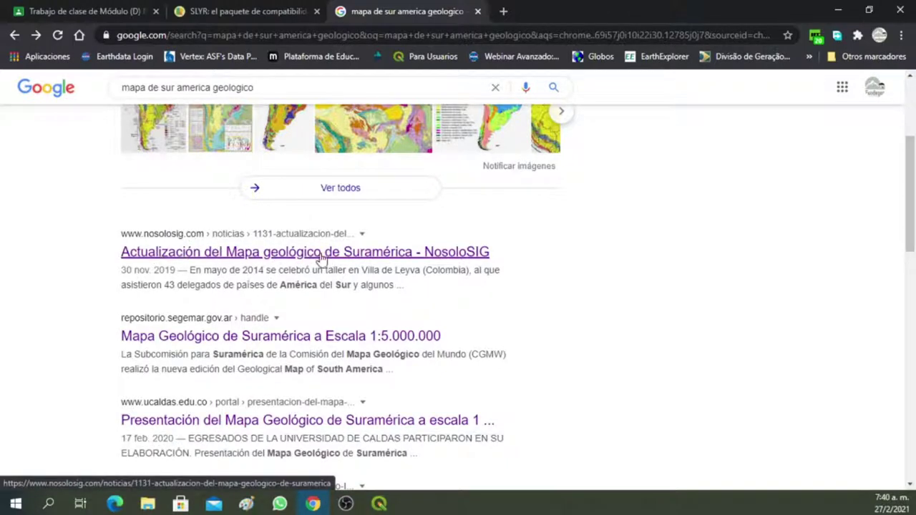
click(321, 259)
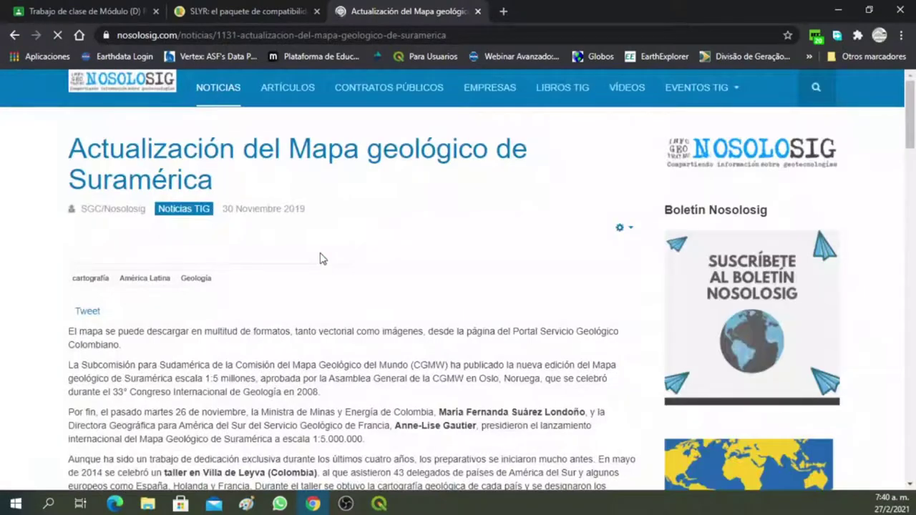
Step: Look through the article on the geological map of South America, including its map image, methodology and the "Enlaces de interés" links
scroll(322, 259, down, 2)
scroll(321, 259, up, 1)
scroll(322, 259, down, 2)
scroll(322, 258, down, 2)
scroll(321, 257, up, 1)
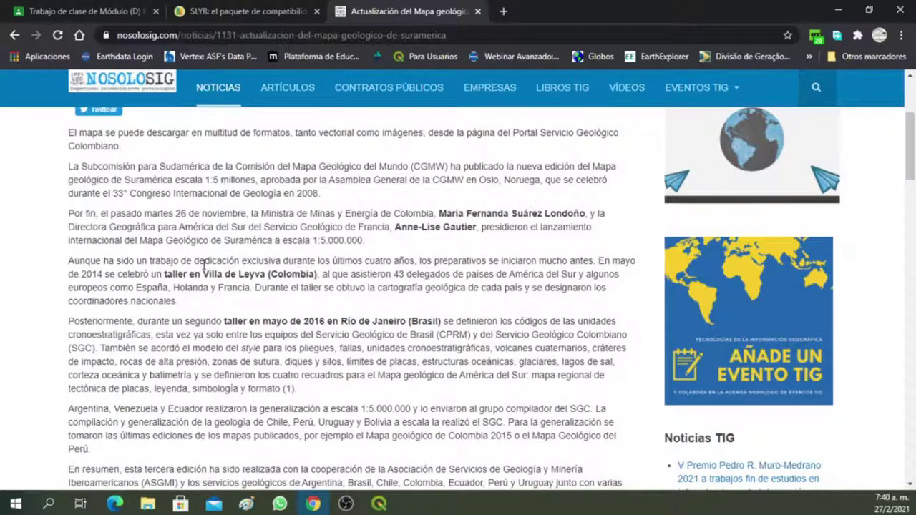
scroll(412, 291, down, 2)
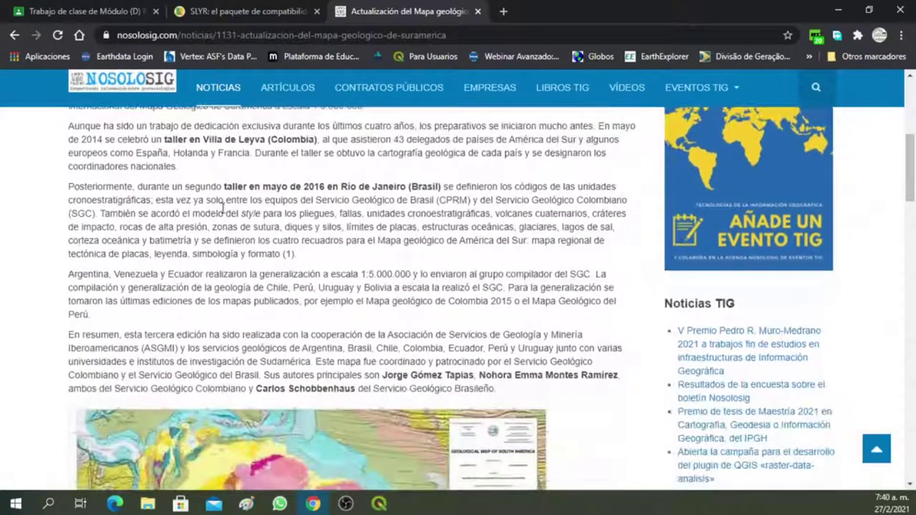
scroll(368, 266, down, 1)
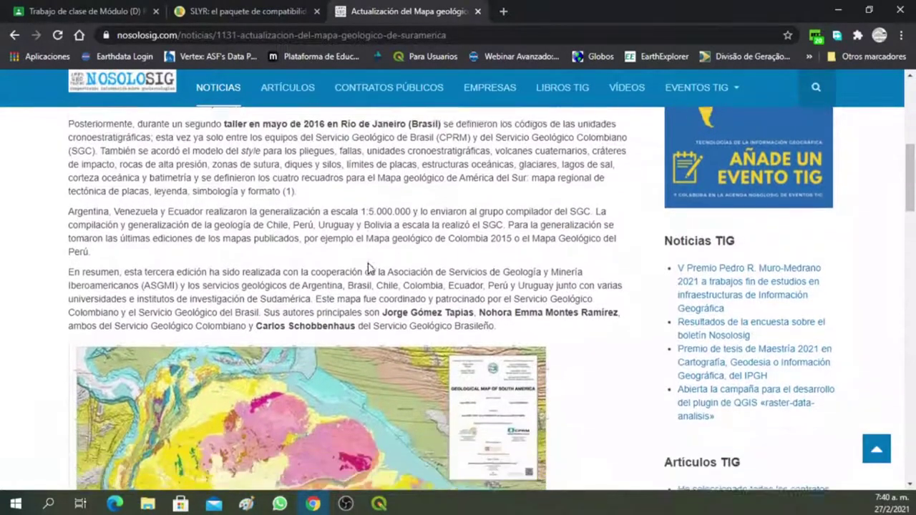
scroll(343, 391, down, 1)
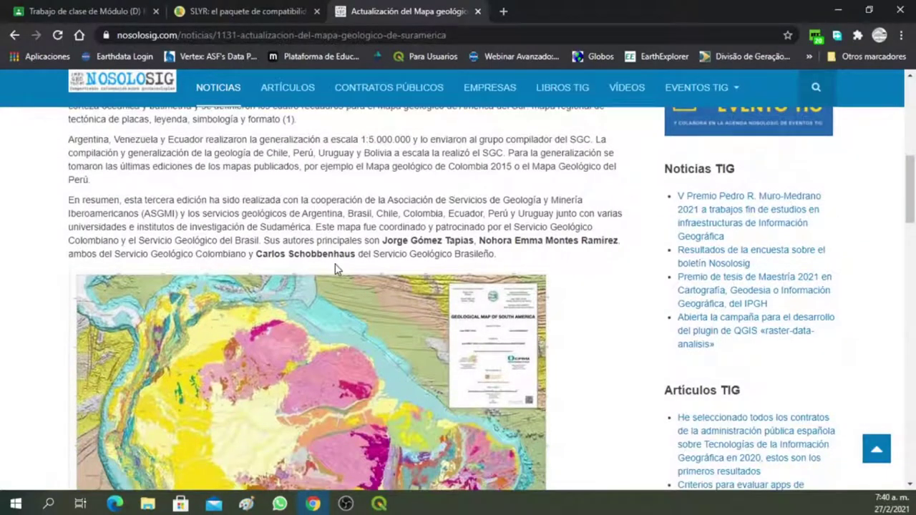
scroll(337, 261, down, 1)
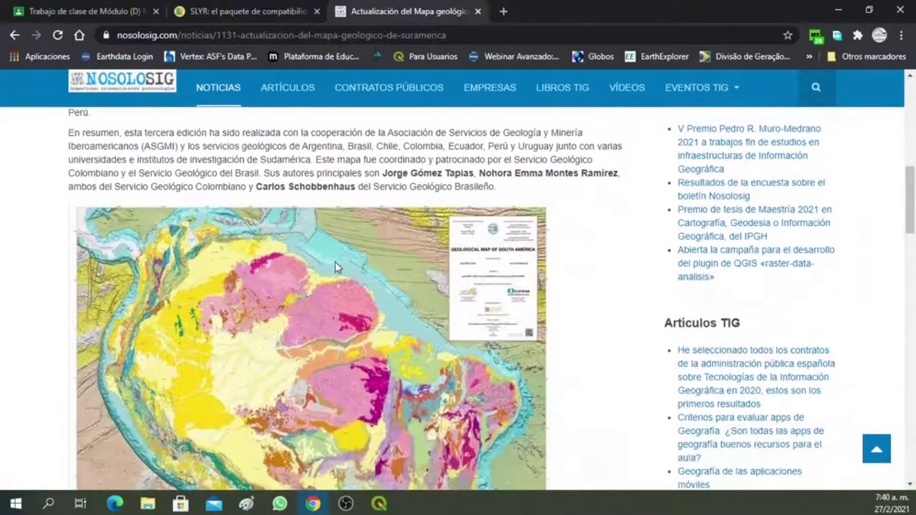
scroll(317, 306, down, 7)
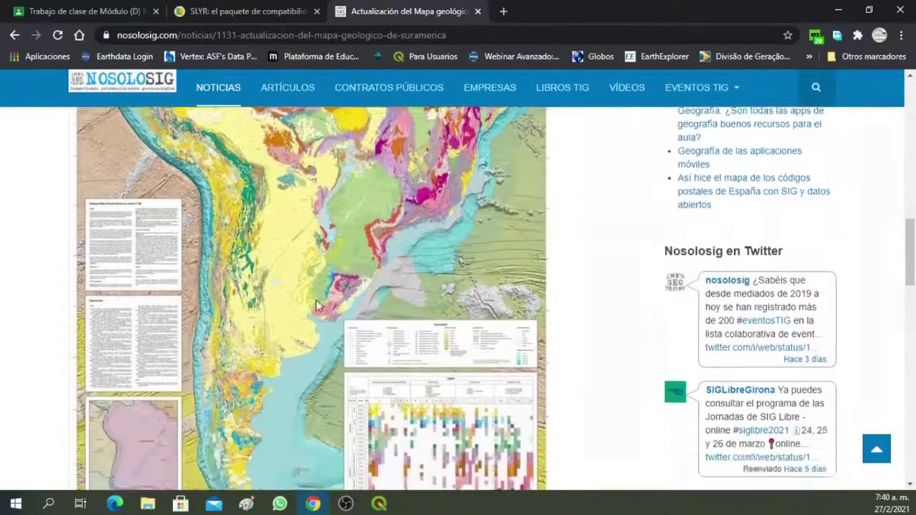
scroll(316, 300, up, 1)
scroll(316, 299, down, 5)
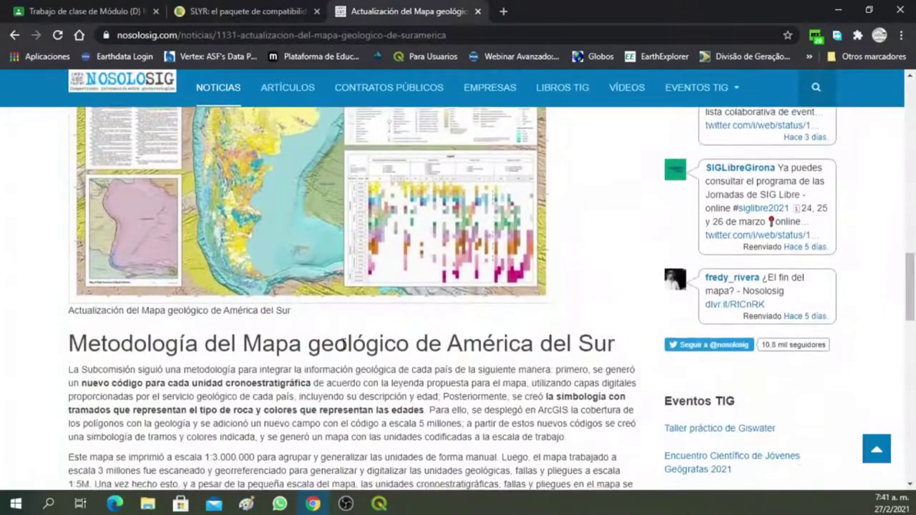
scroll(344, 344, down, 3)
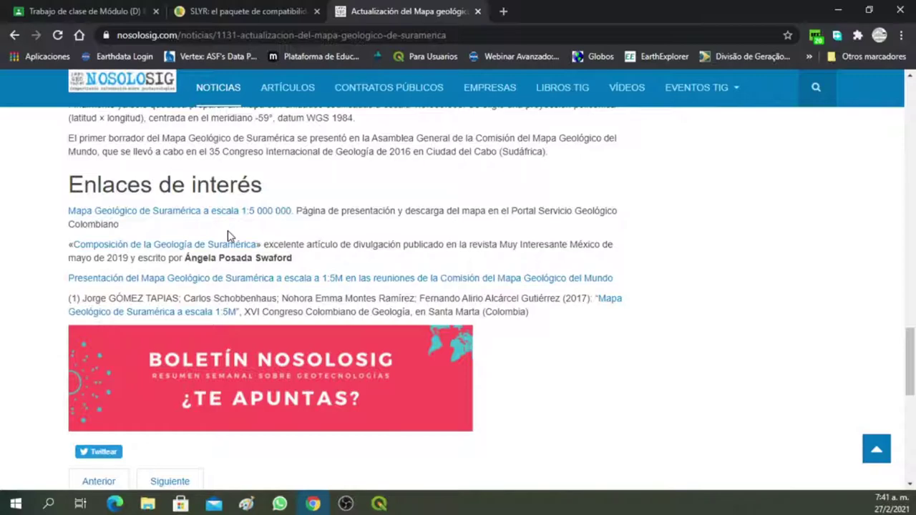
scroll(228, 236, up, 10)
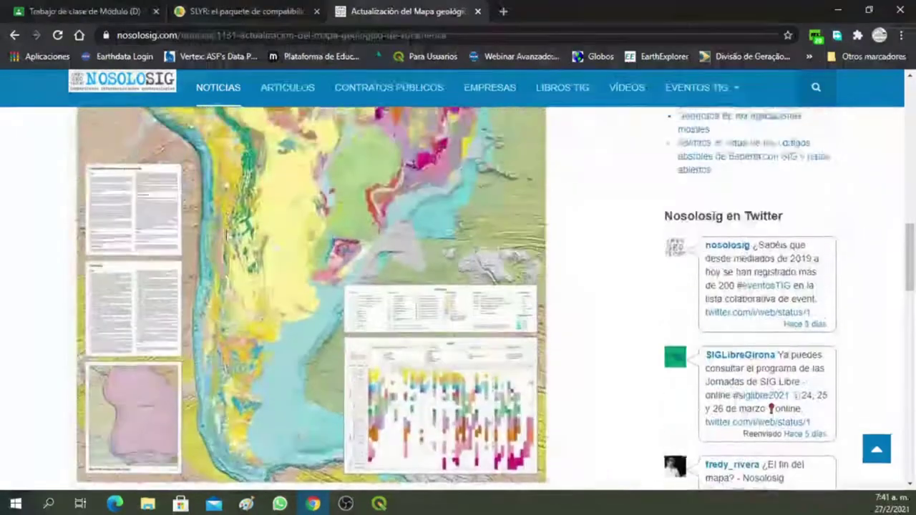
scroll(227, 236, down, 3)
scroll(226, 236, down, 3)
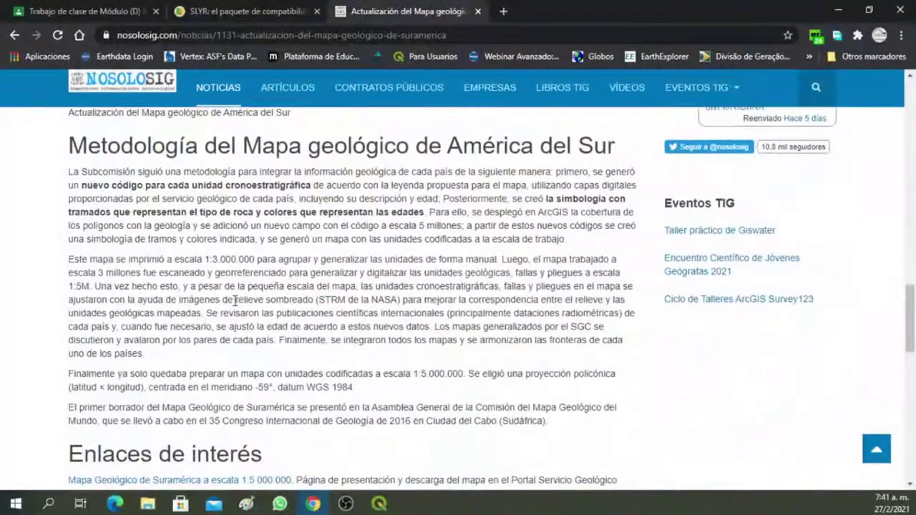
scroll(234, 301, down, 2)
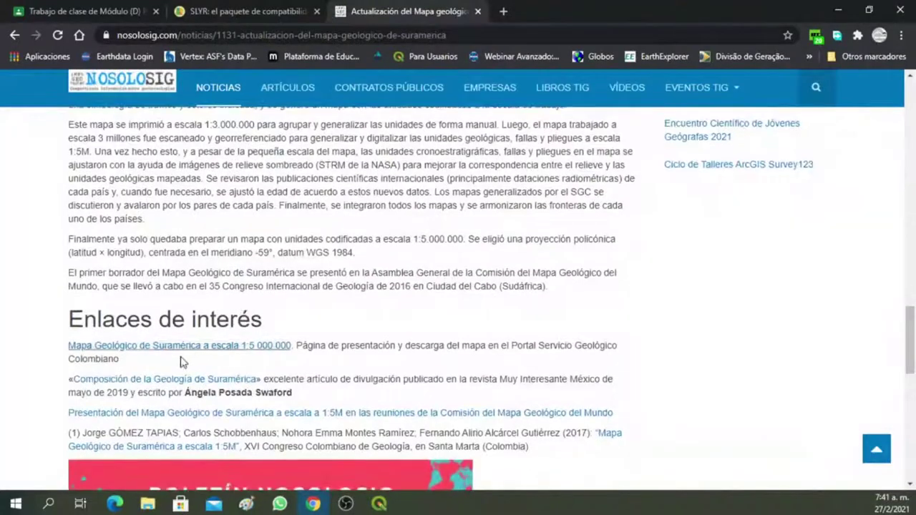
scroll(276, 347, down, 1)
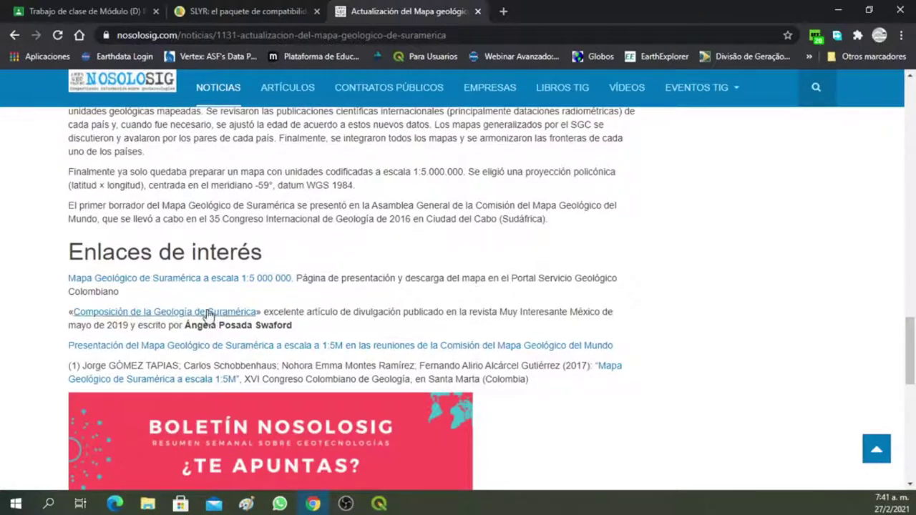
Step: Open the "Mapa Geológico de Suramérica a escala 1:5 000 000" link and look over the Servicio Geológico Colombiano page it leads to
click(205, 282)
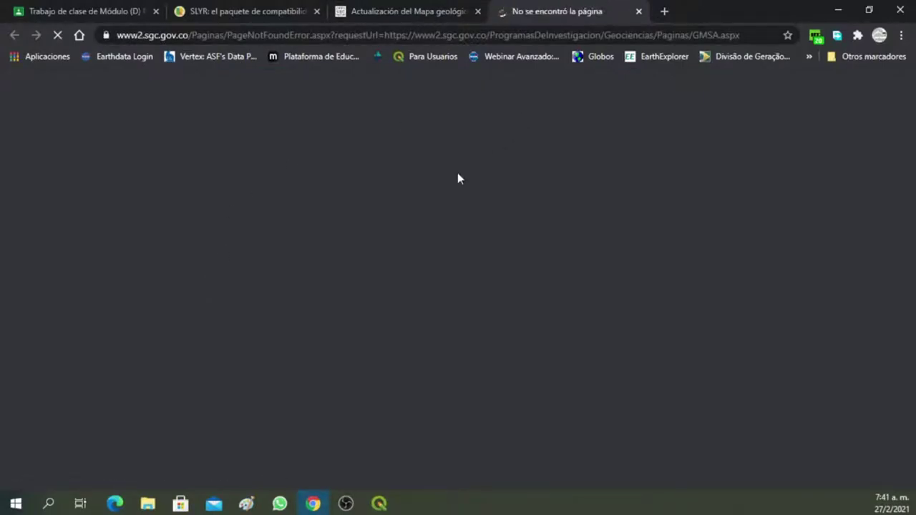
scroll(227, 345, down, 1)
scroll(227, 345, down, 2)
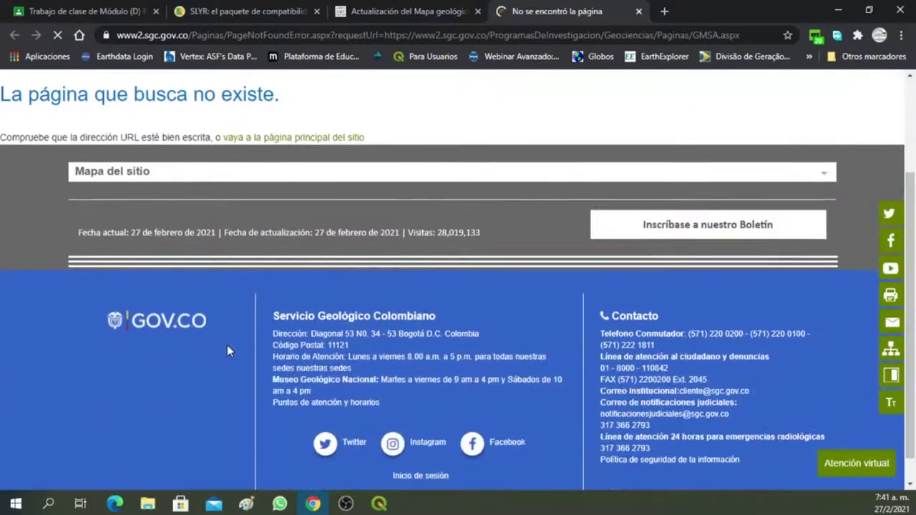
scroll(227, 345, up, 1)
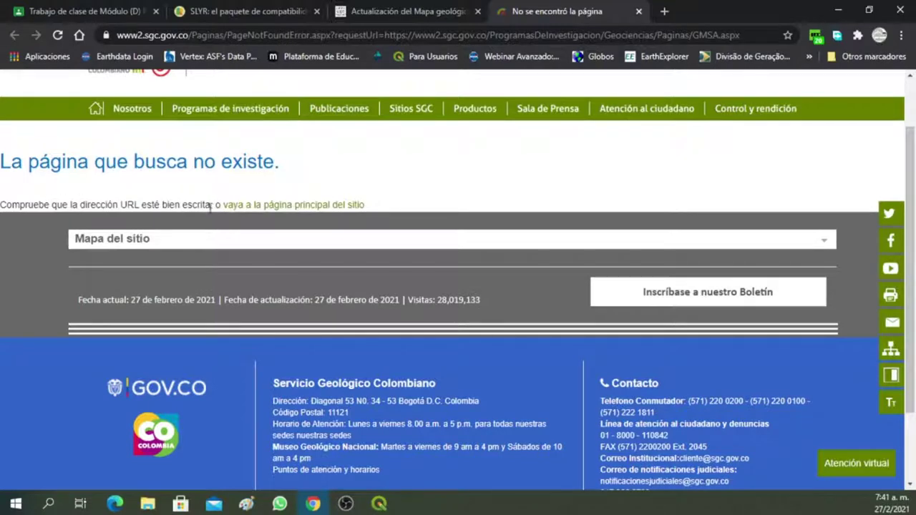
scroll(367, 308, down, 2)
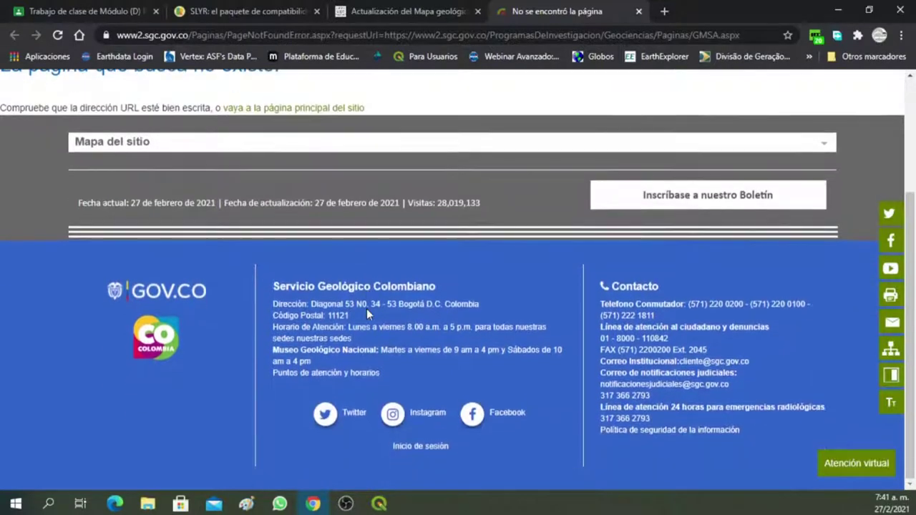
scroll(366, 308, up, 3)
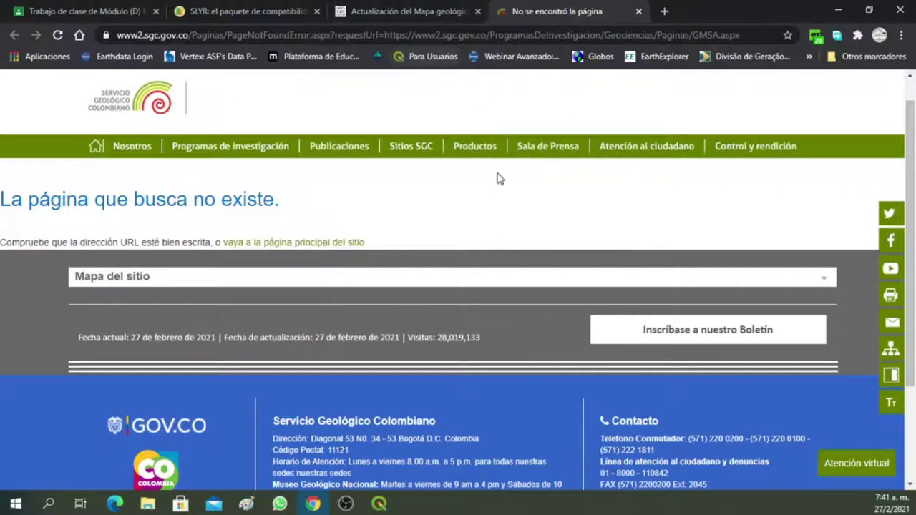
Step: Look through the Servicio Geológico Colombiano site sections, including Sitios SGC and Control y rendición, for the South America map
mouse_move(411, 146)
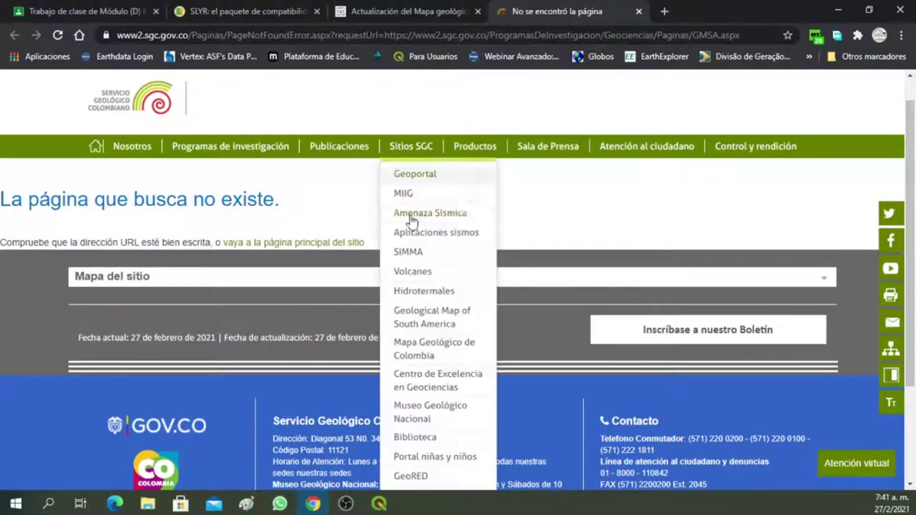
scroll(425, 243, down, 1)
scroll(425, 244, up, 1)
scroll(371, 243, down, 1)
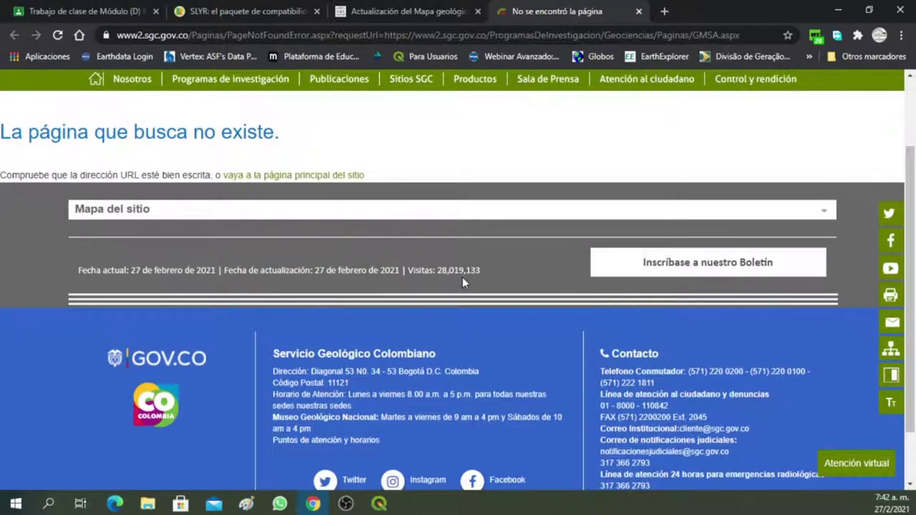
scroll(463, 277, up, 1)
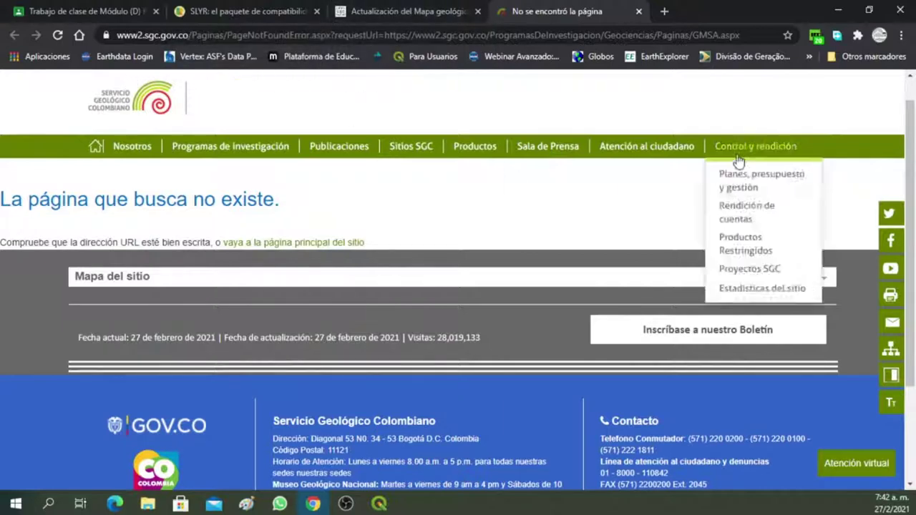
mouse_move(297, 159)
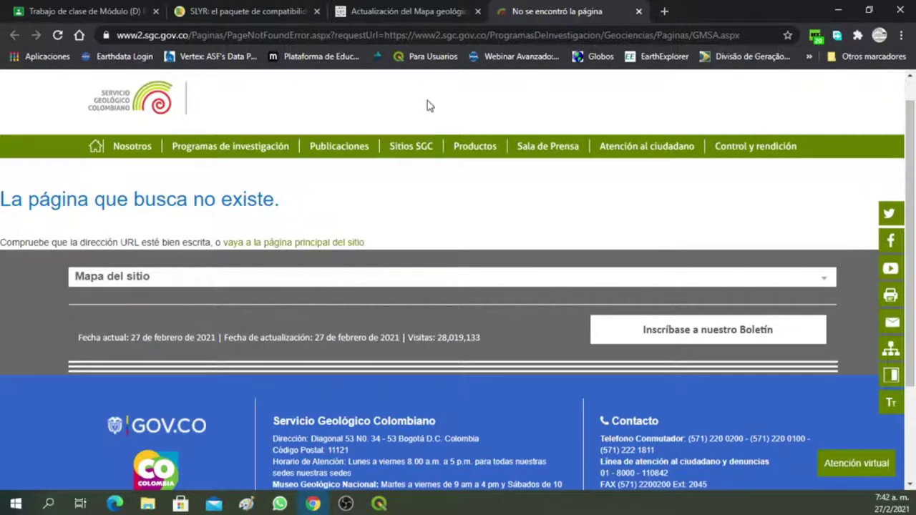
Step: Return to the NosoloSIG article and review its "Enlaces de interés" section again
click(423, 11)
scroll(411, 296, down, 3)
scroll(401, 170, up, 3)
scroll(389, 341, up, 1)
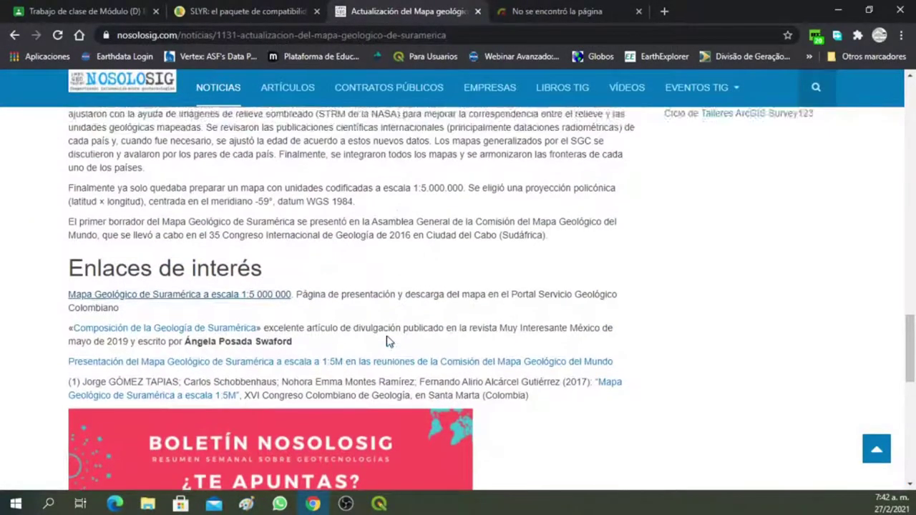
scroll(389, 341, up, 2)
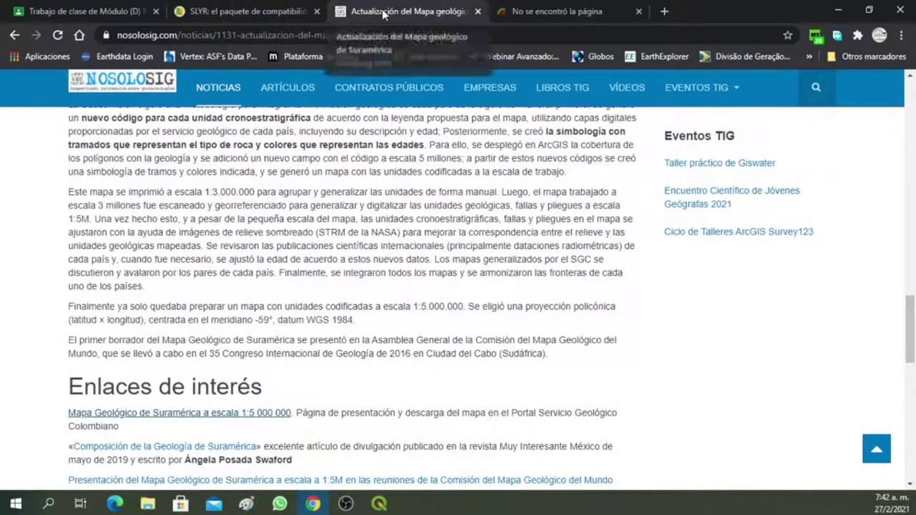
Step: Go back to the Google results and open "Lanzamiento Internacional del Mapa Geológico de Suramérica" from www2.sgc.gov.co
click(14, 35)
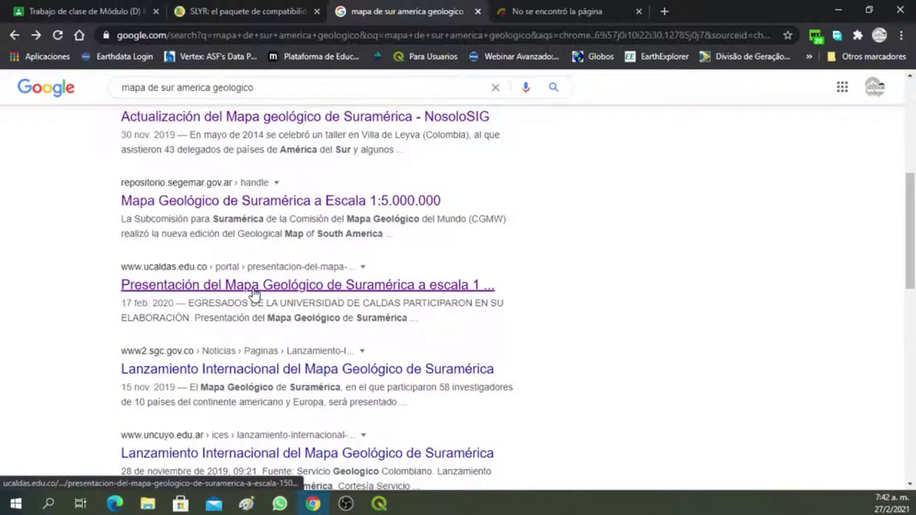
scroll(253, 292, down, 1)
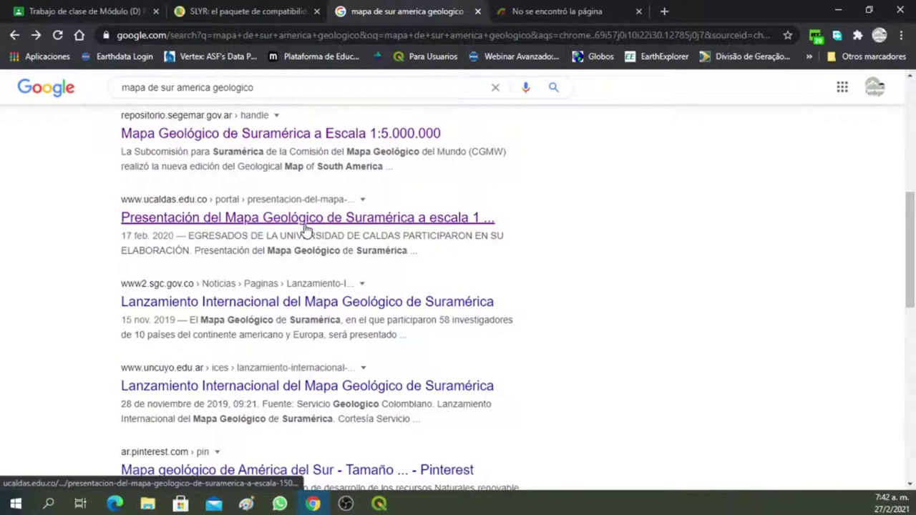
scroll(306, 229, down, 1)
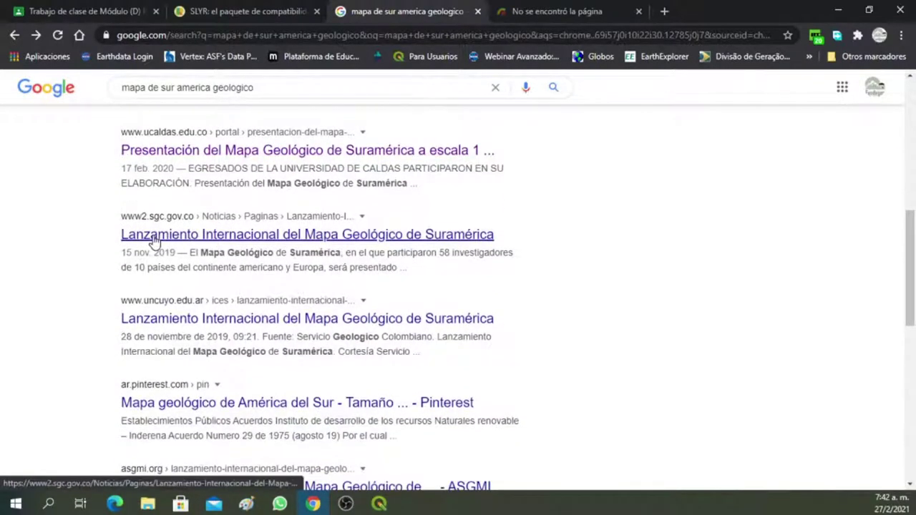
click(339, 236)
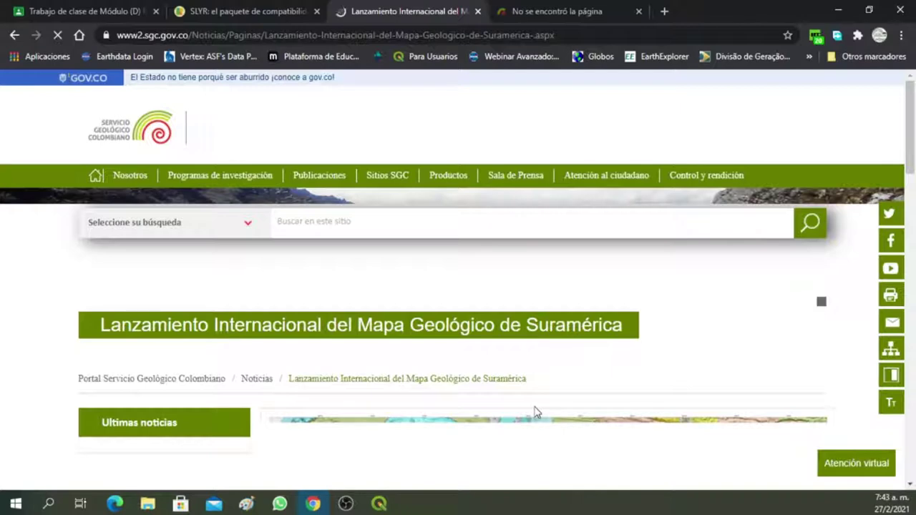
Step: Look through the news article on the map's international launch, and close the "No se encontró la página" tab
scroll(856, 196, down, 5)
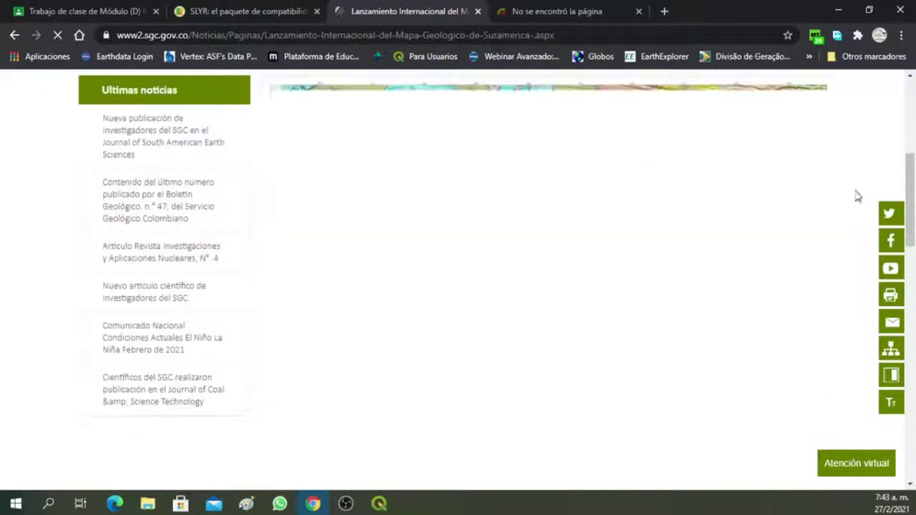
scroll(566, 293, up, 3)
scroll(566, 292, down, 10)
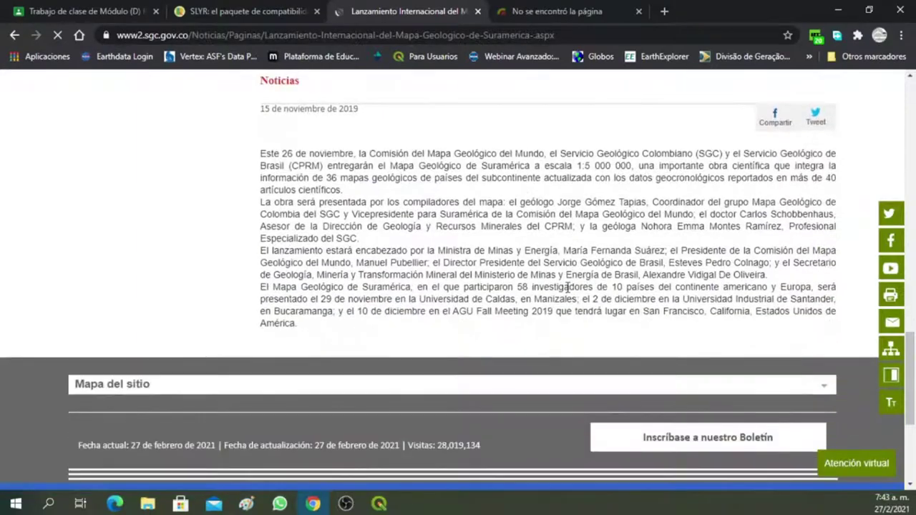
scroll(567, 287, down, 3)
scroll(567, 287, up, 8)
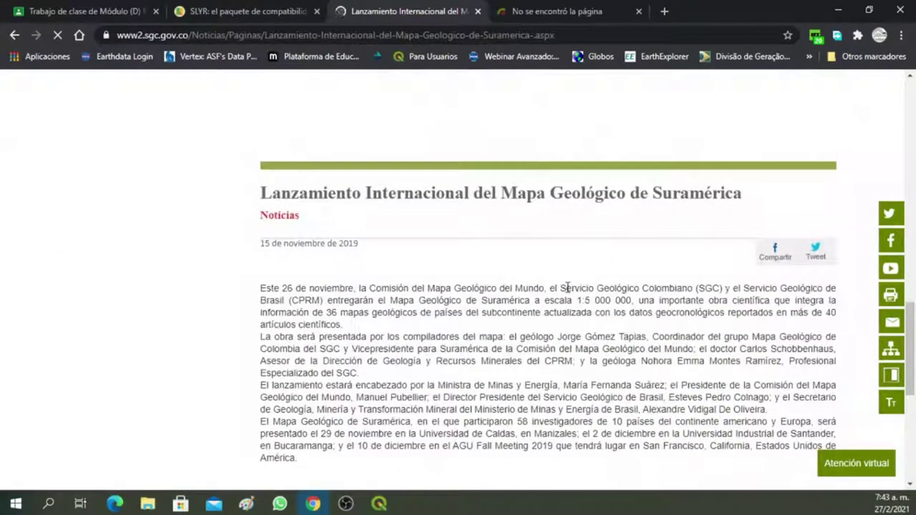
scroll(568, 287, up, 5)
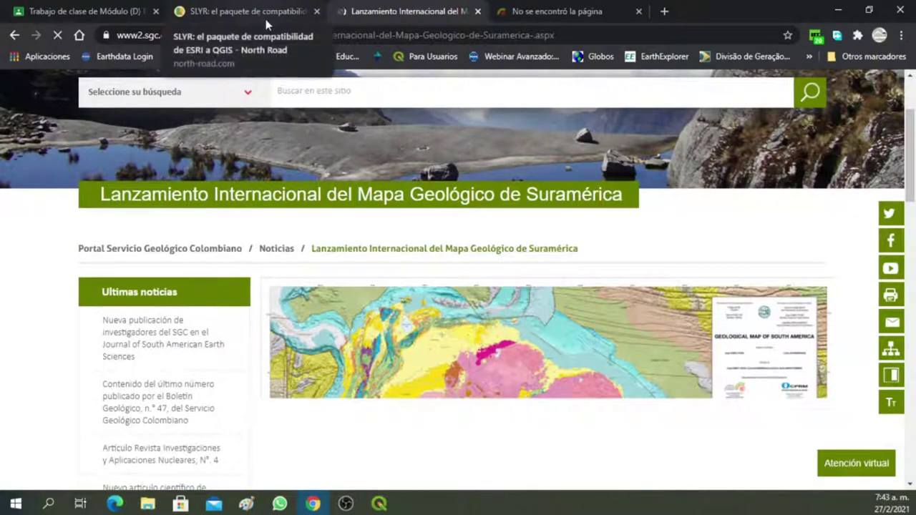
click(526, 12)
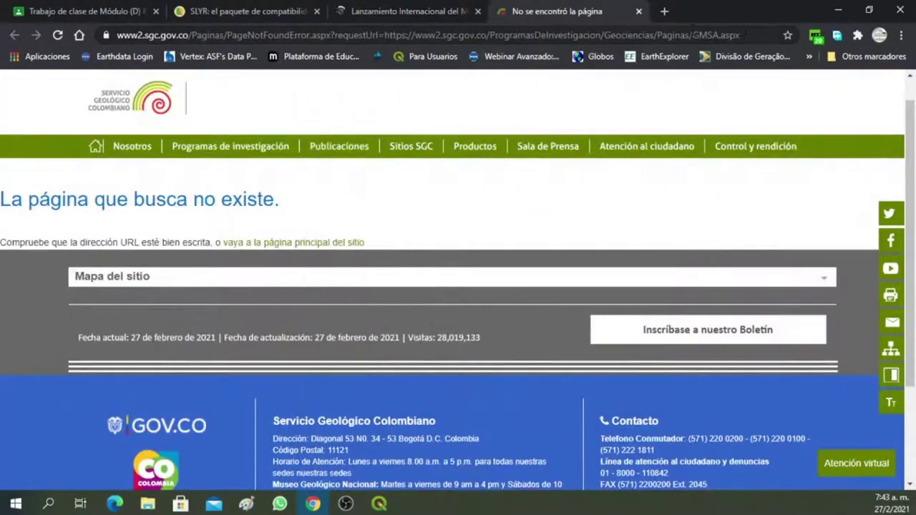
click(639, 11)
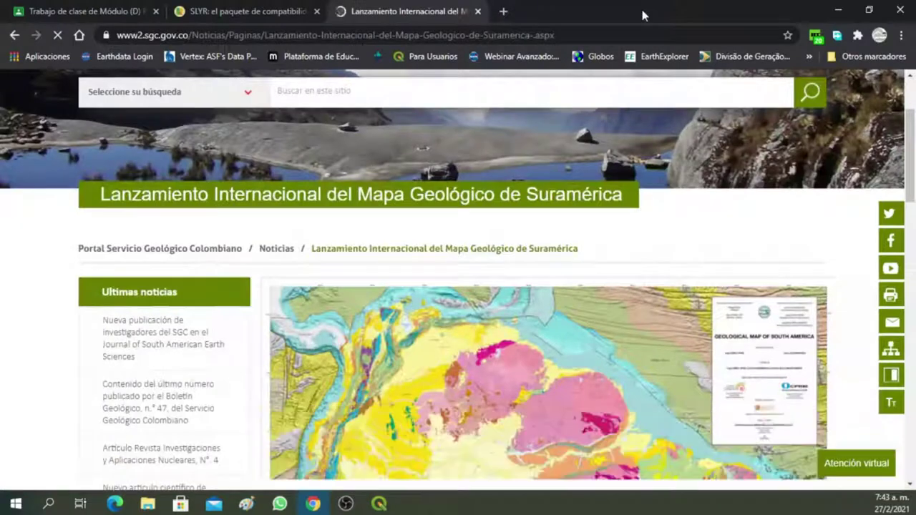
Step: Switch to QGIS, open the "Geologia Sur america" project and close the Processing toolbox
click(840, 12)
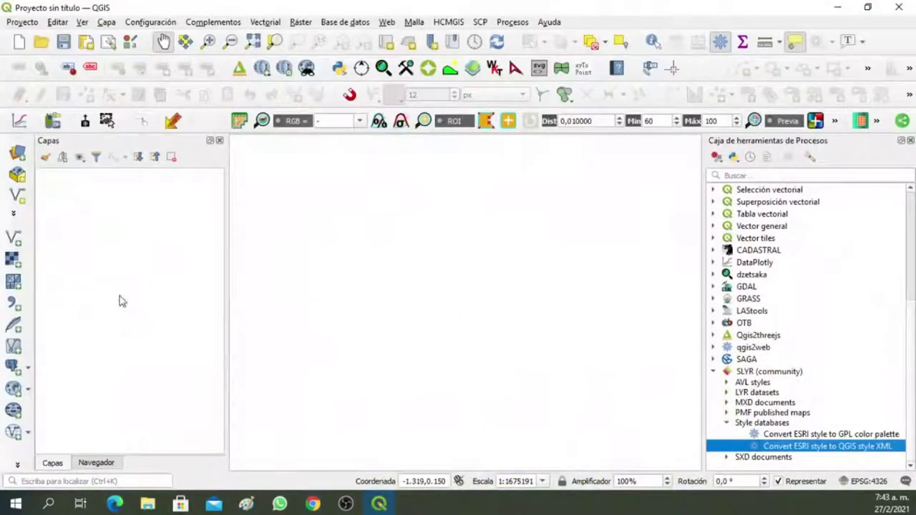
click(41, 41)
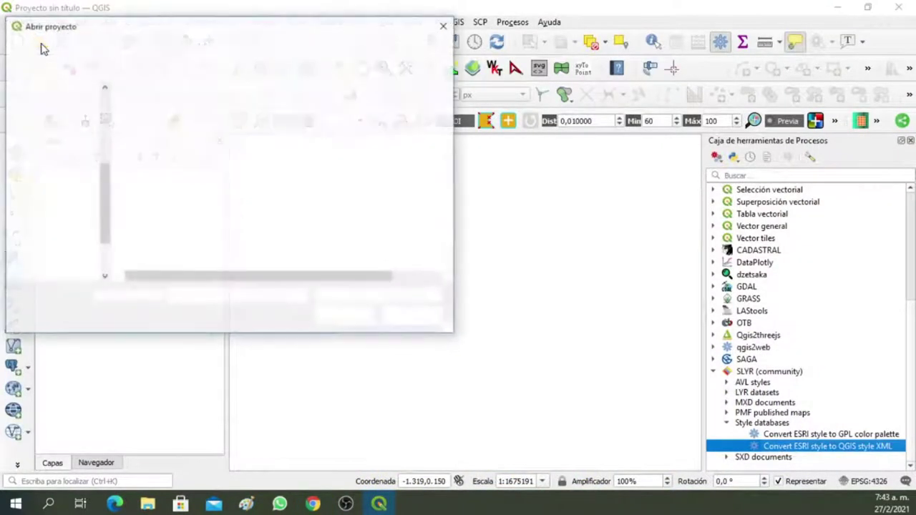
click(176, 139)
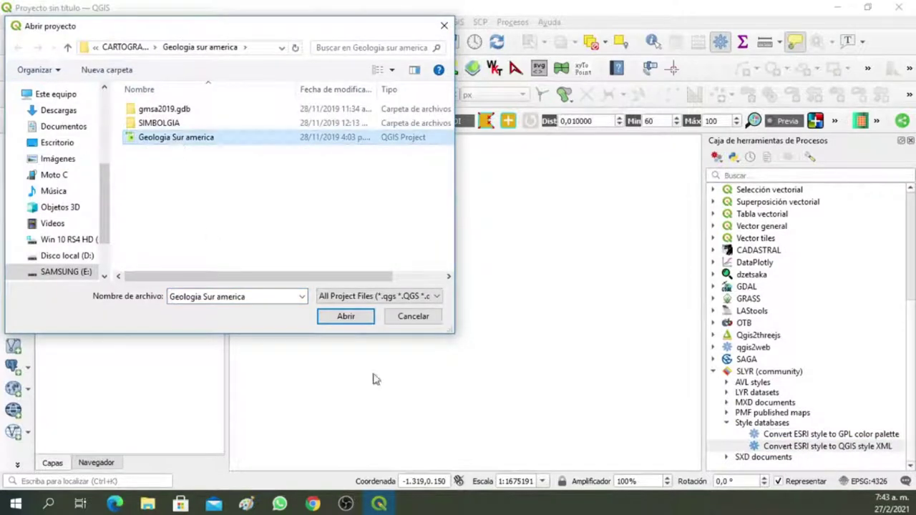
click(356, 323)
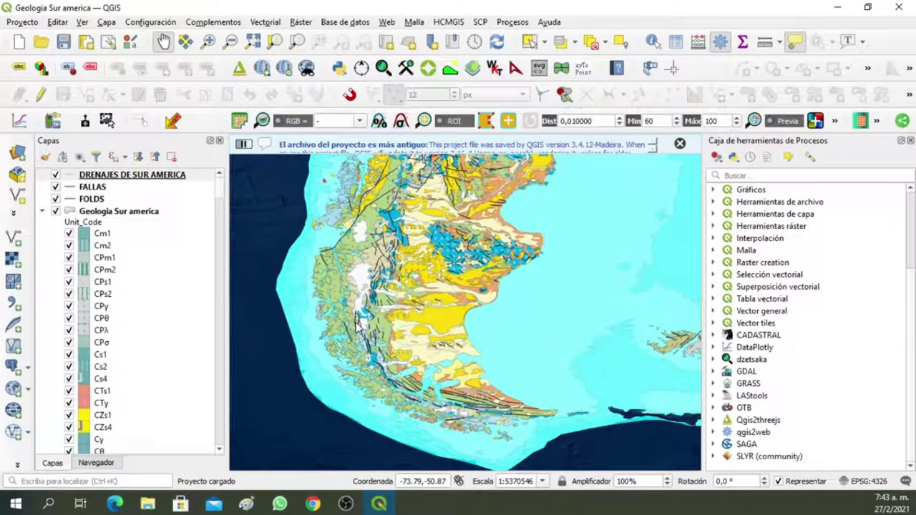
drag(429, 252, 420, 341)
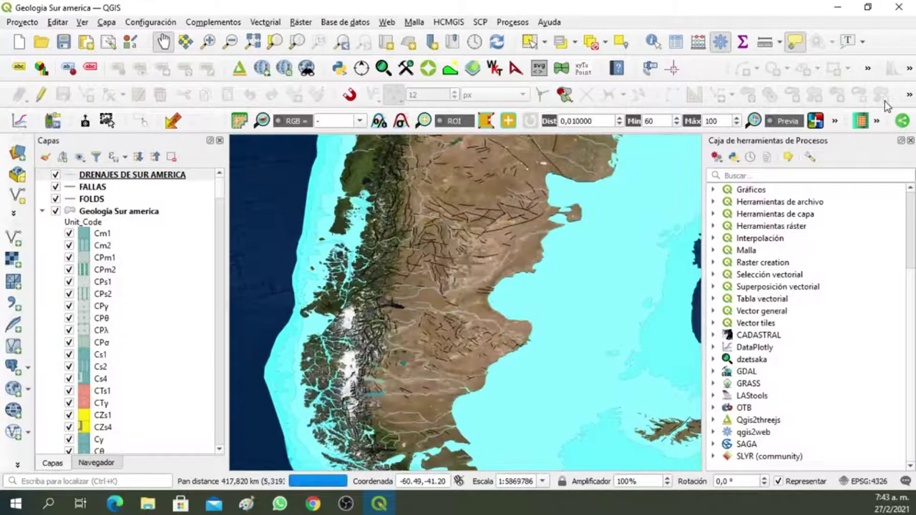
click(910, 145)
Step: Compare the map of southern South America with the FALLAS and FOLDS layers hidden and shown in turn
scroll(603, 267, up, 2)
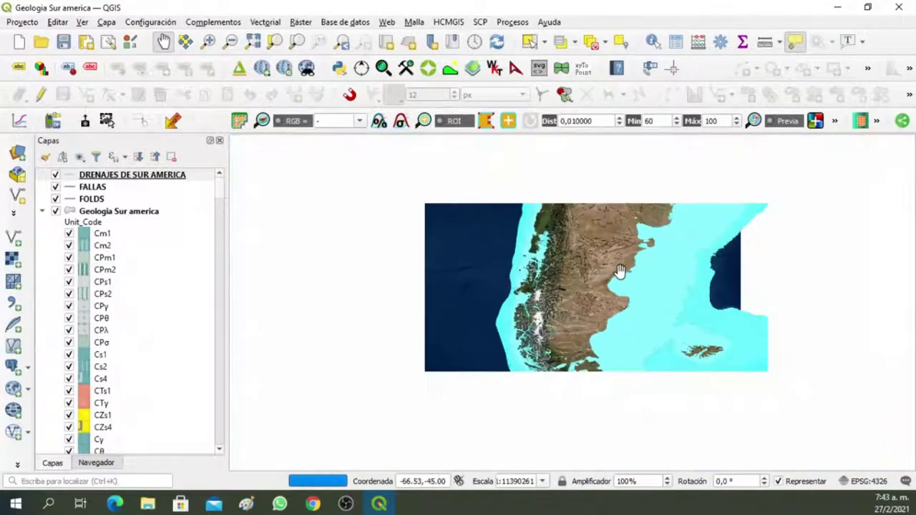
scroll(551, 256, up, 4)
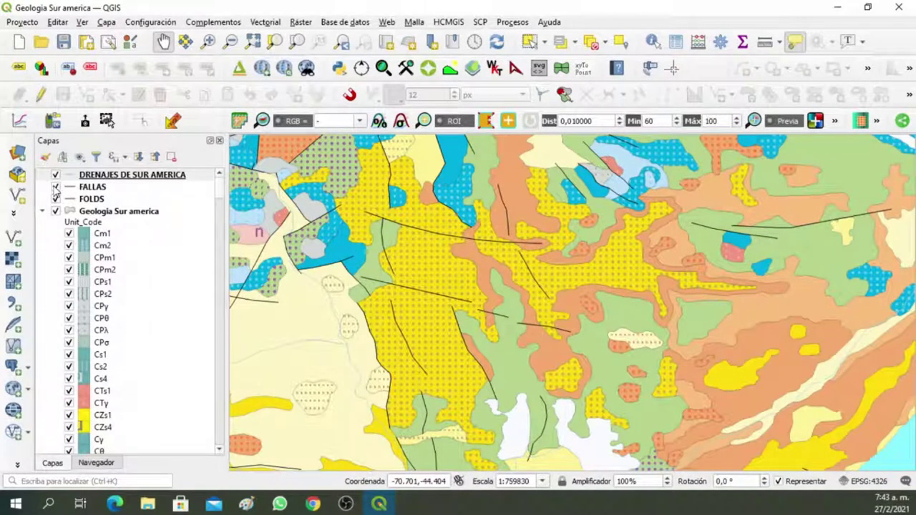
click(55, 189)
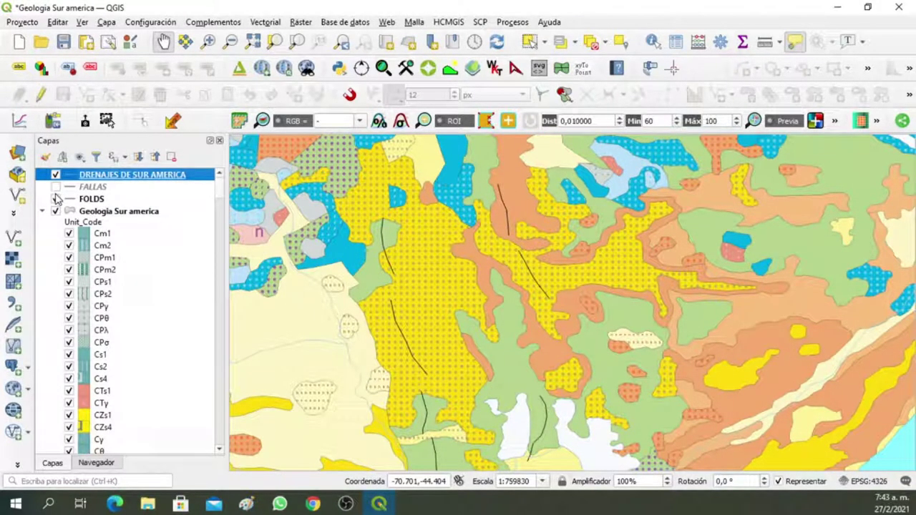
click(56, 187)
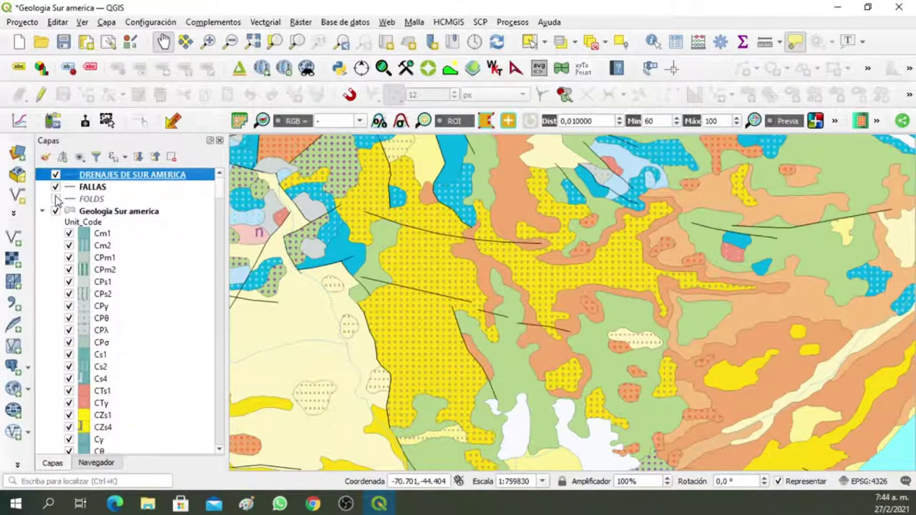
Step: Examine the geological units, faults and folds across the map, from southern South America up to the northern Andes
scroll(543, 263, down, 3)
mouse_move(543, 264)
mouse_down()
mouse_move(581, 307)
mouse_move(543, 281)
mouse_move(540, 265)
mouse_up()
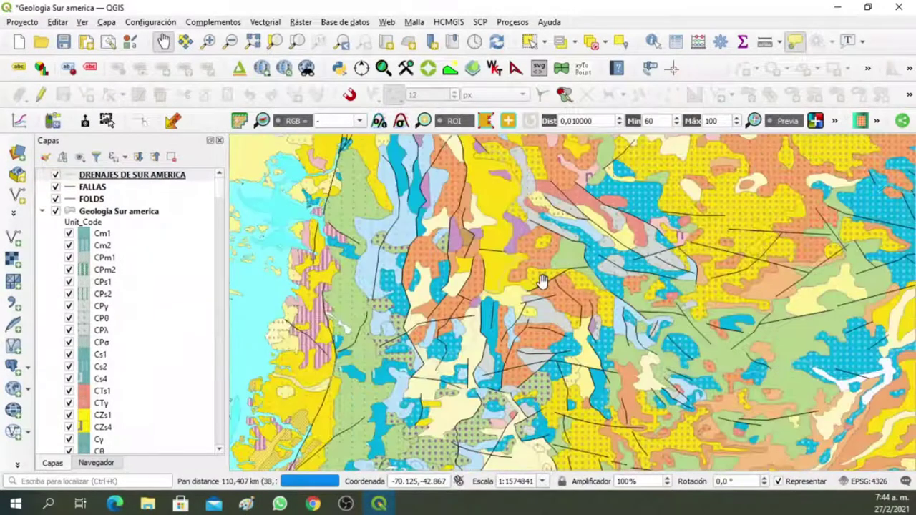
scroll(537, 243, down, 2)
drag(533, 212, 533, 429)
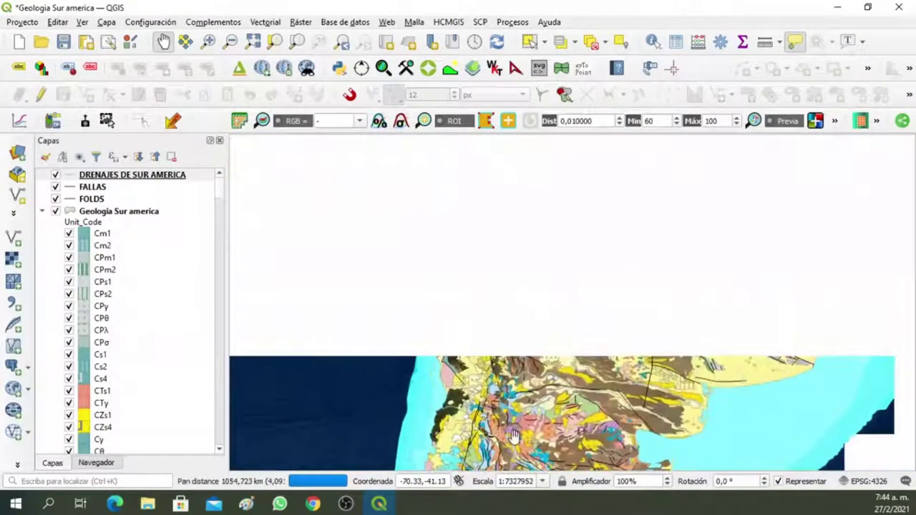
drag(614, 275, 494, 455)
scroll(542, 319, down, 1)
scroll(542, 320, down, 1)
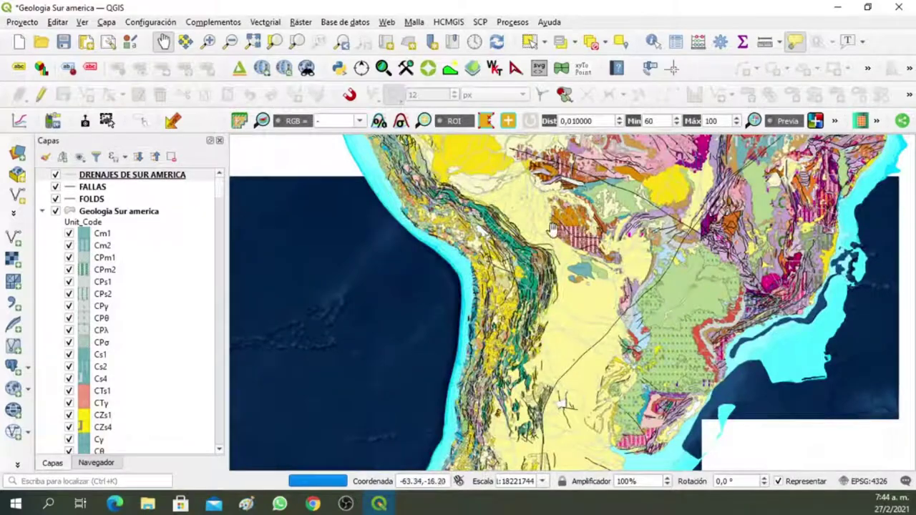
drag(541, 320, 538, 503)
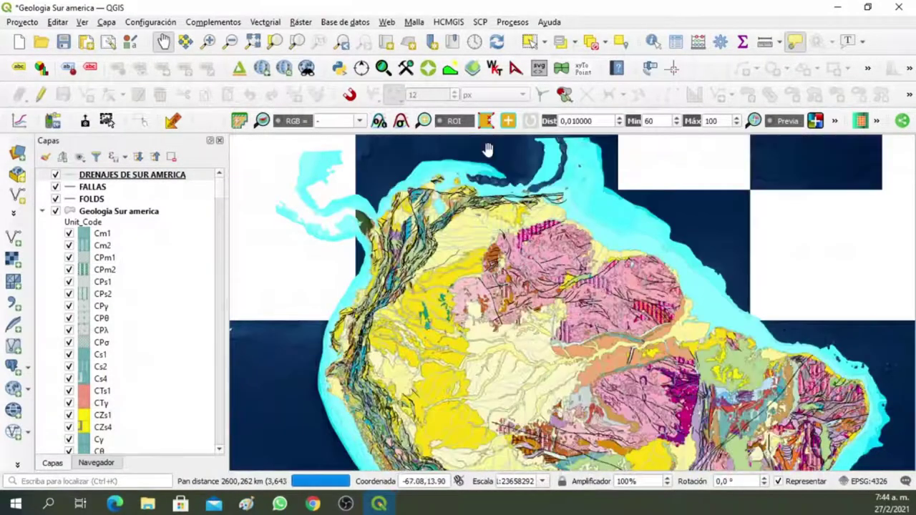
scroll(493, 239, up, 1)
drag(293, 286, 449, 330)
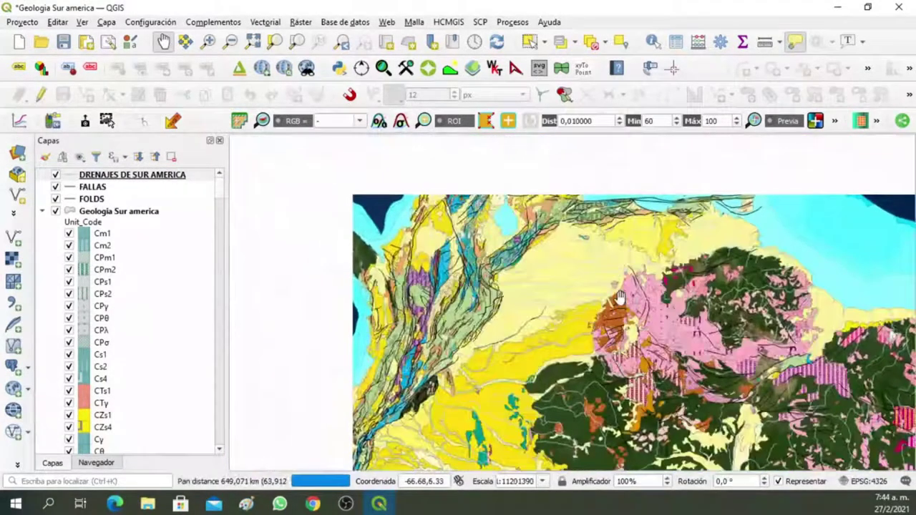
Step: Examine the geological units and faults of the northern Andes up close and in their regional setting up to Central America
scroll(450, 330, up, 2)
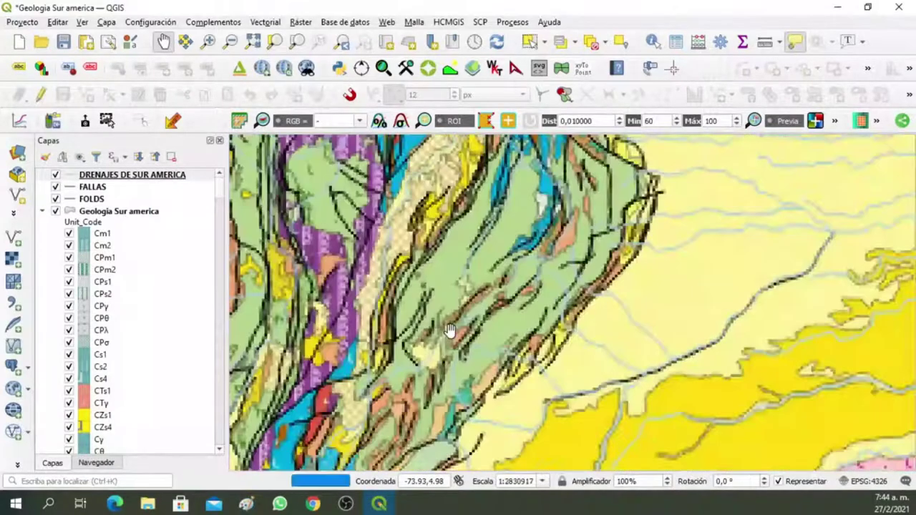
scroll(449, 289, down, 2)
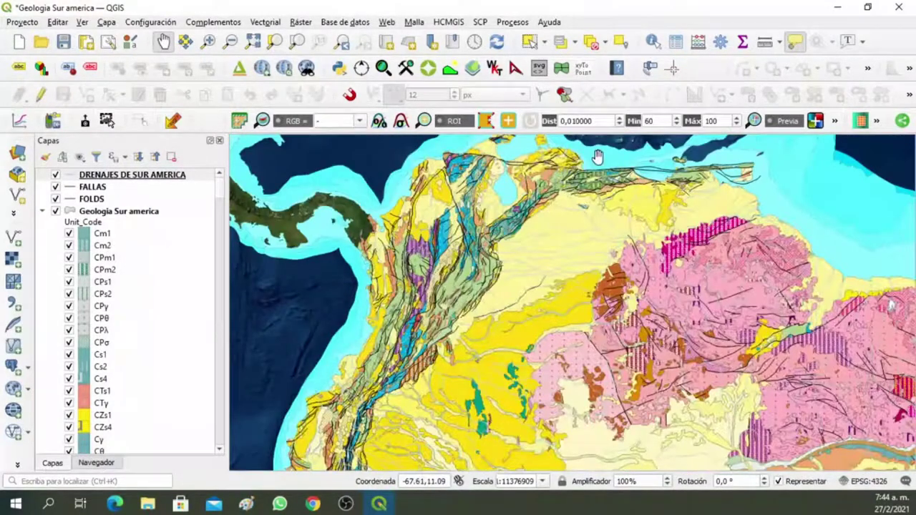
drag(419, 312, 412, 334)
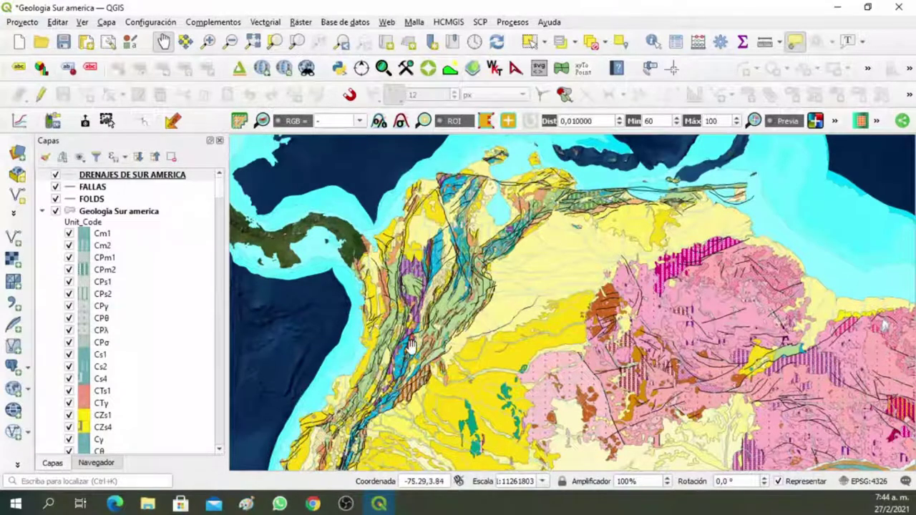
drag(414, 400, 430, 363)
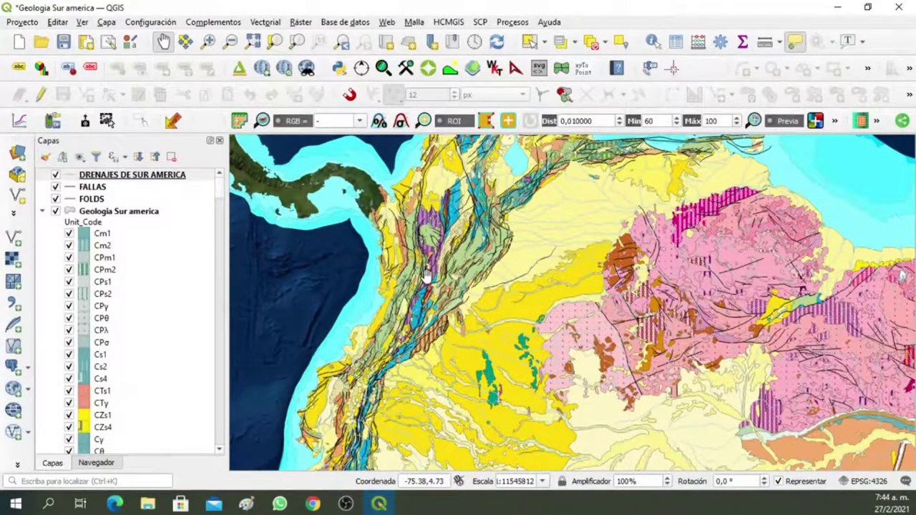
scroll(426, 275, up, 1)
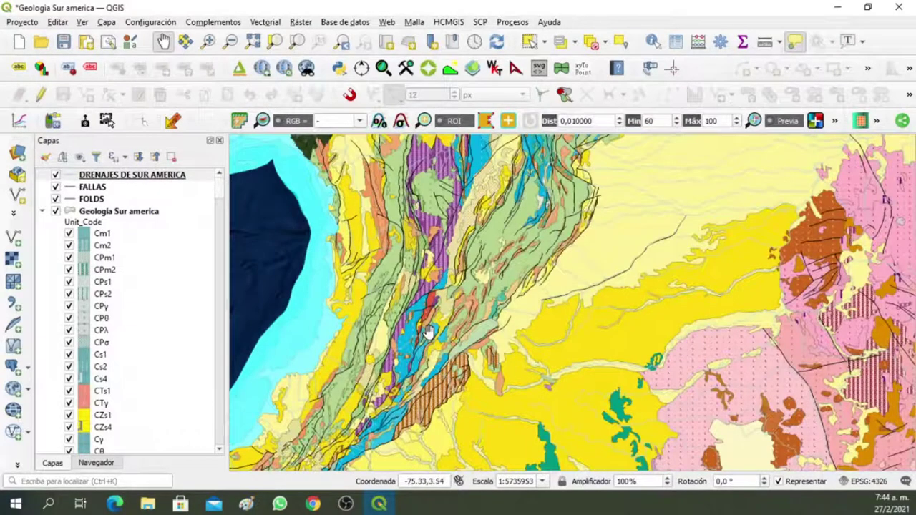
drag(430, 287, 435, 308)
scroll(435, 365, up, 2)
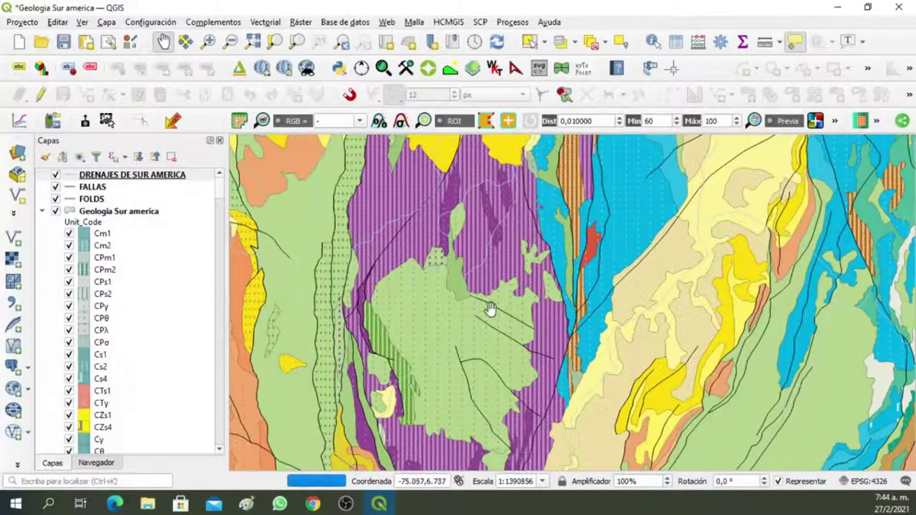
scroll(581, 283, up, 2)
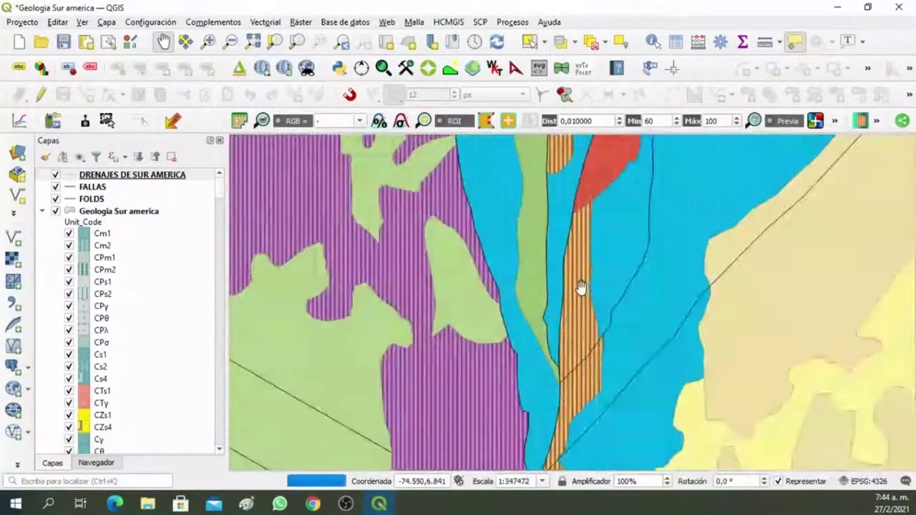
scroll(579, 287, down, 1)
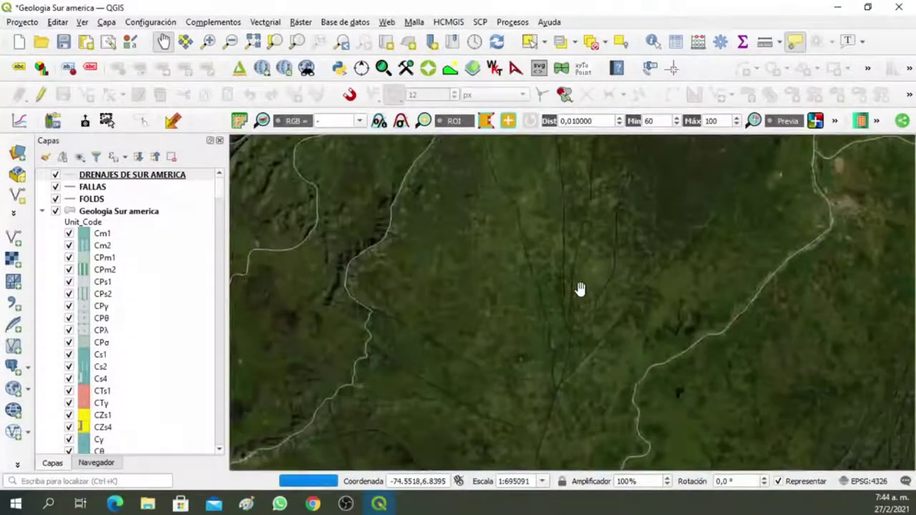
scroll(570, 307, down, 2)
scroll(567, 315, down, 1)
scroll(560, 325, down, 1)
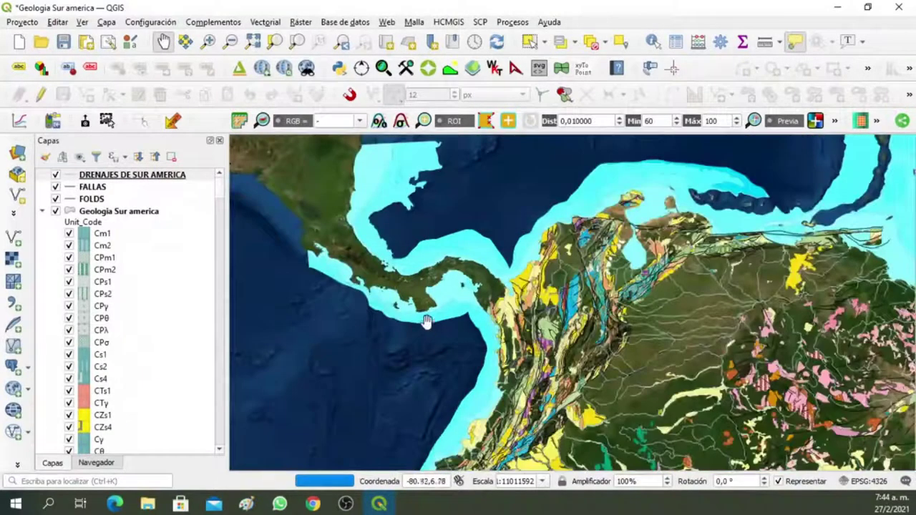
drag(422, 257, 422, 349)
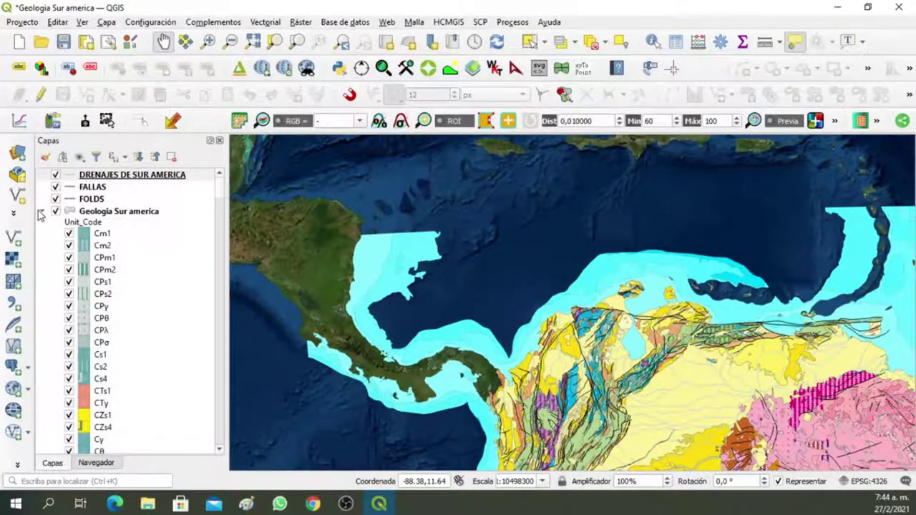
Step: Collapse the Geologia Sur america legend and examine the BATIMETRIA layer along the Central American and northern South American coasts
click(41, 211)
drag(516, 269, 436, 250)
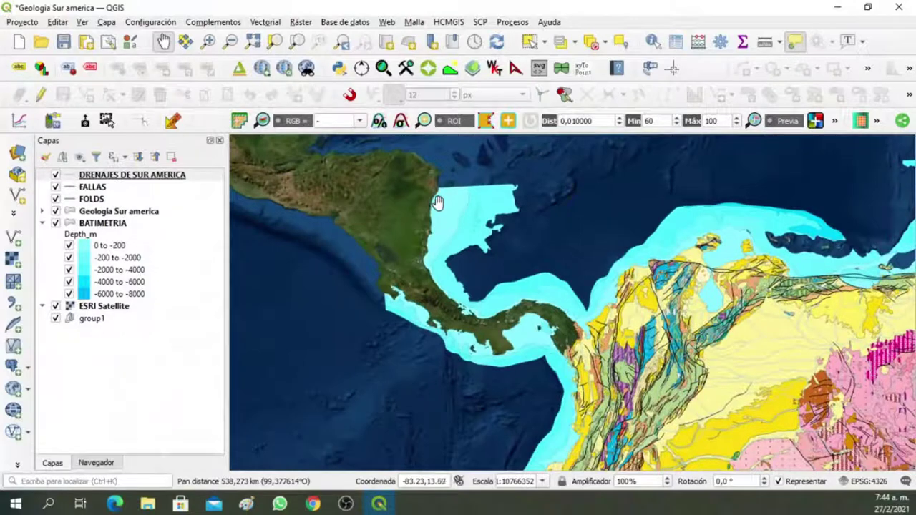
drag(435, 198, 507, 270)
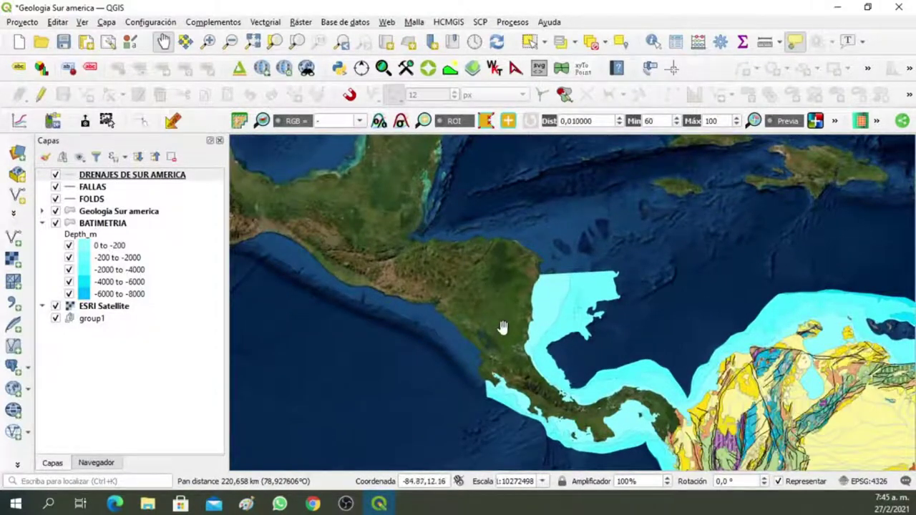
drag(497, 317, 503, 272)
drag(619, 318, 496, 250)
drag(766, 408, 591, 316)
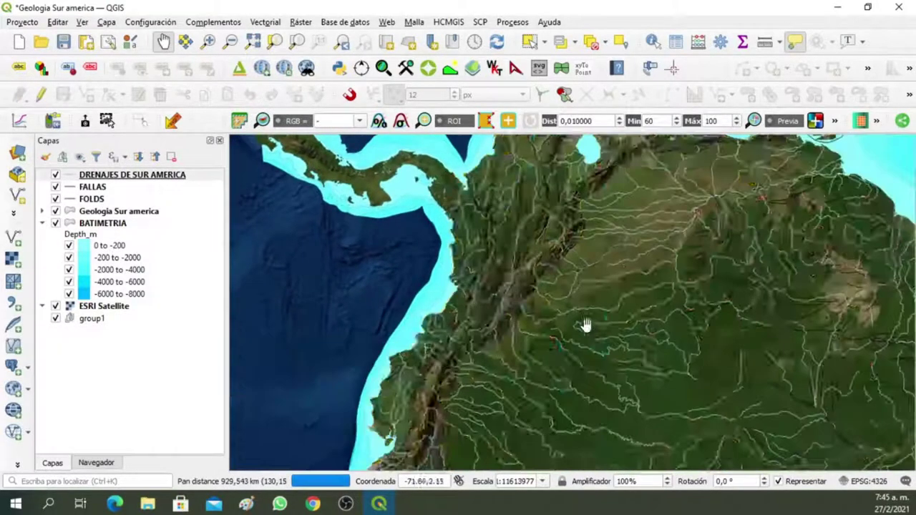
Step: Examine the drainage network and geological units from the Amazon basin to the eastern coast of Brazil
scroll(591, 316, down, 1)
drag(558, 272, 617, 331)
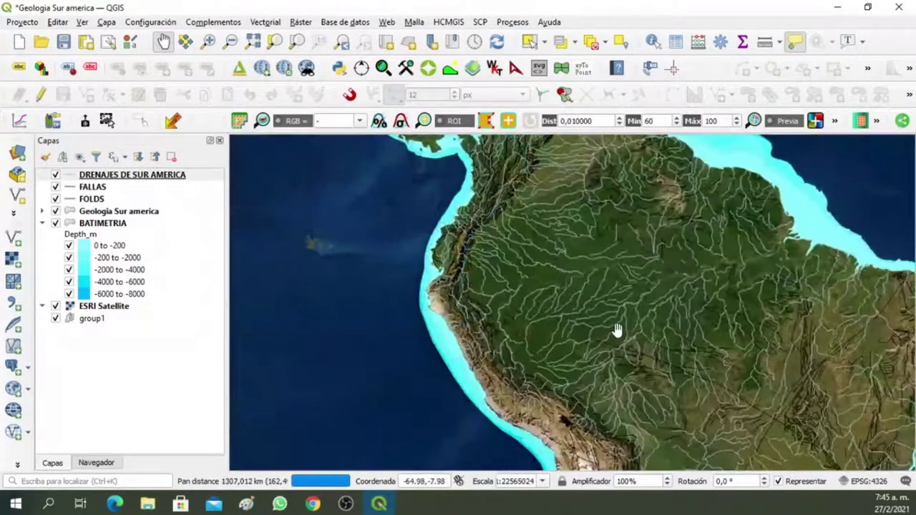
scroll(586, 313, up, 2)
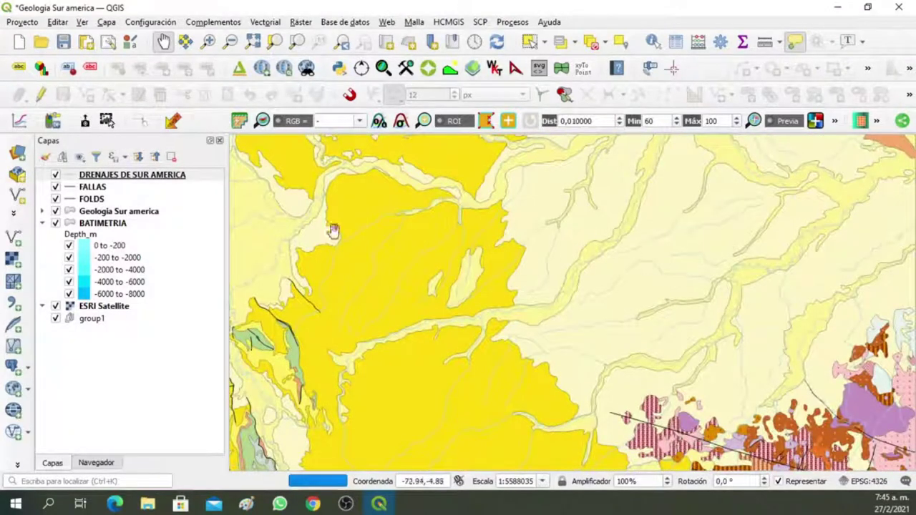
scroll(588, 355, down, 1)
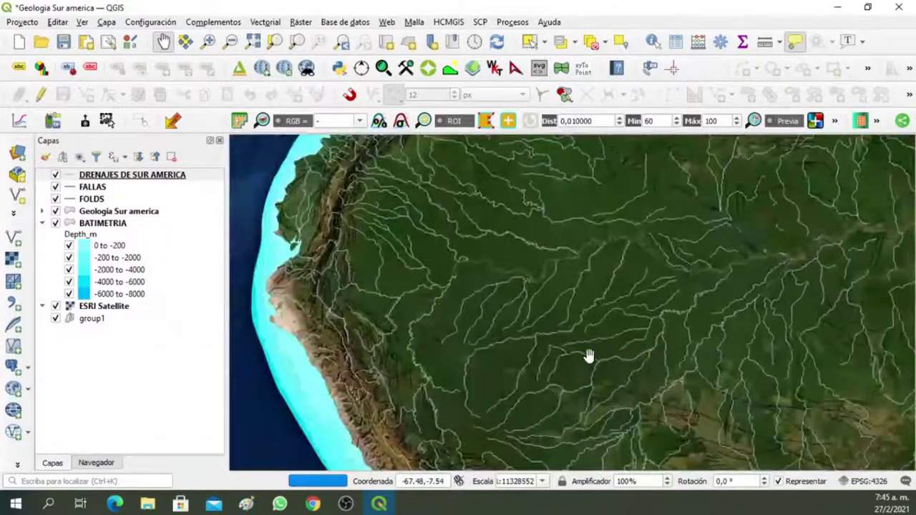
drag(591, 315, 532, 250)
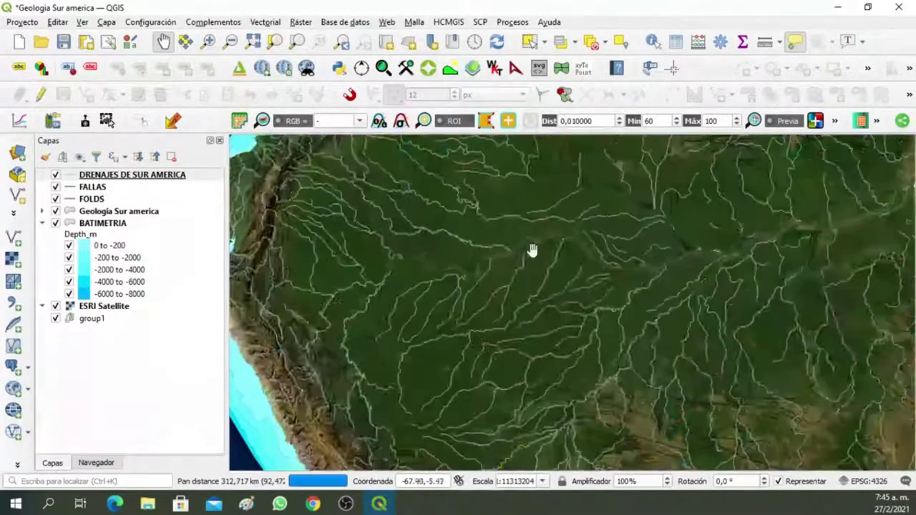
scroll(639, 342, down, 1)
drag(639, 342, 639, 213)
scroll(562, 278, up, 1)
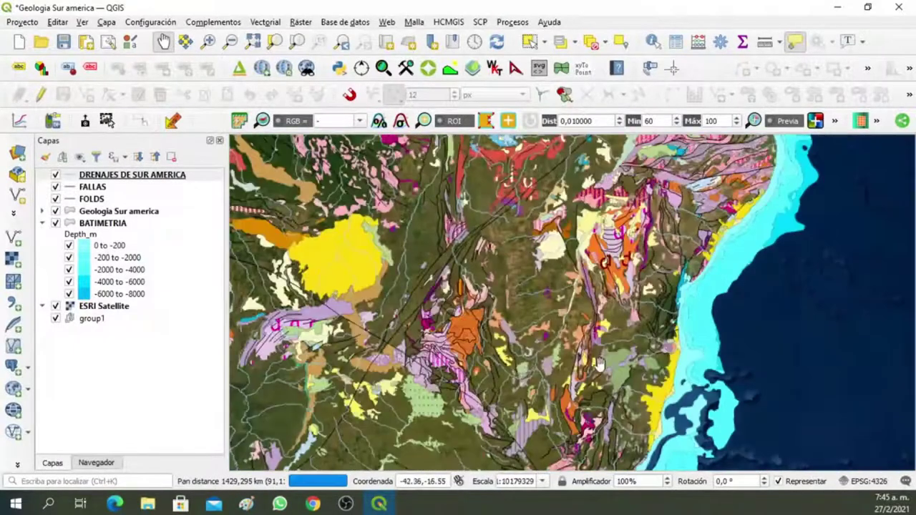
drag(600, 363, 697, 203)
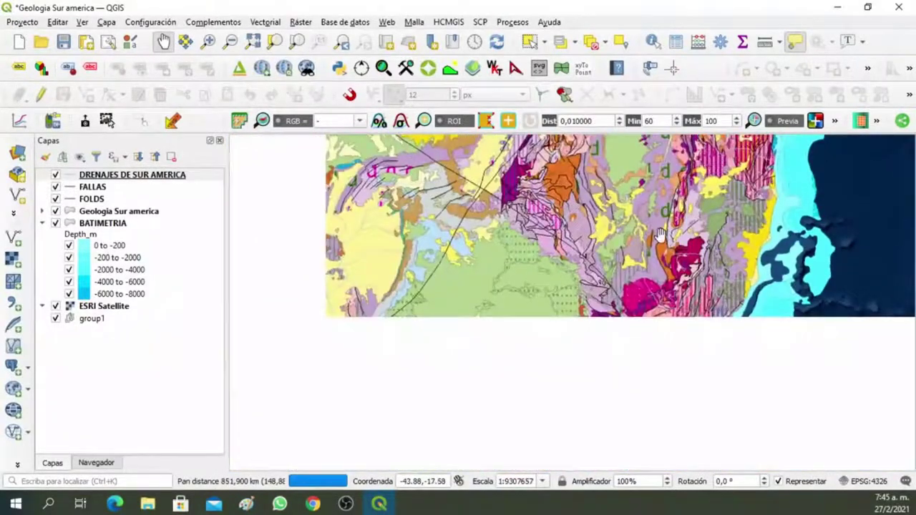
Step: Start a new empty project and switch to File Explorer, showing the "Geologia sur america" folder in a maximized window
click(19, 41)
click(472, 266)
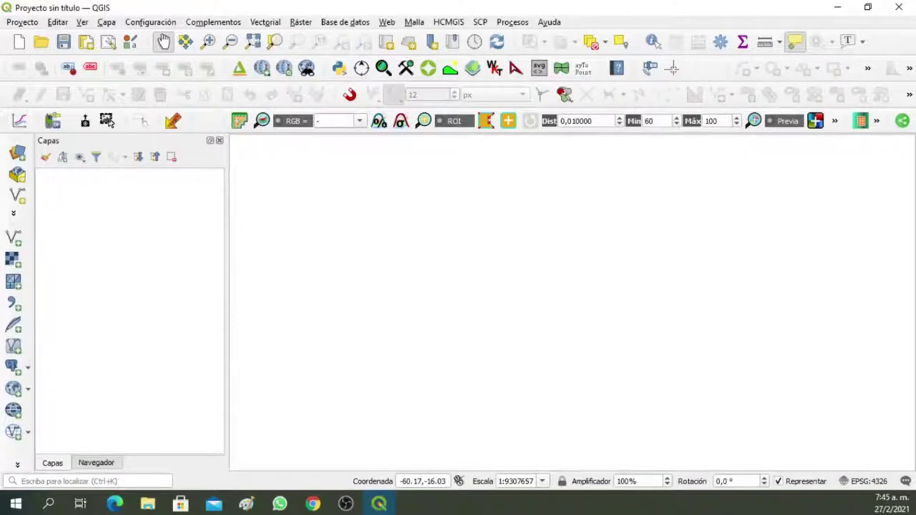
key(super+e)
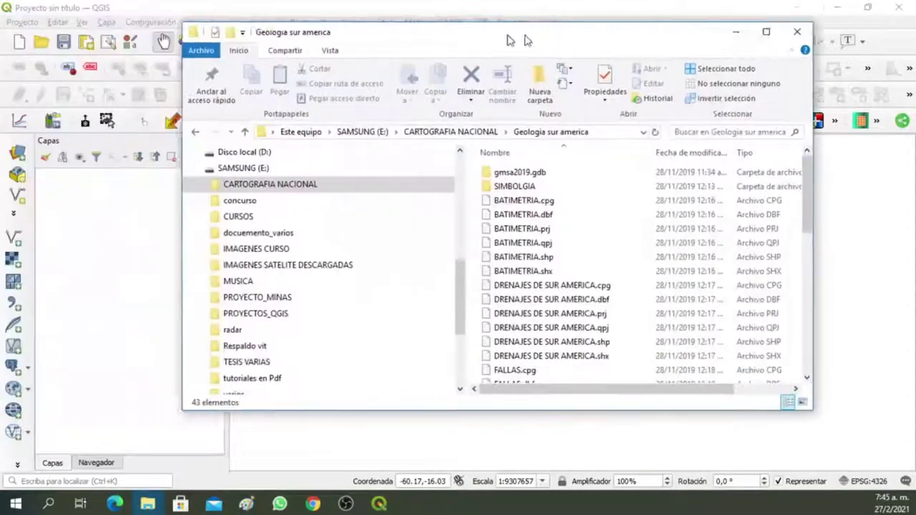
drag(521, 38, 464, 28)
click(744, 23)
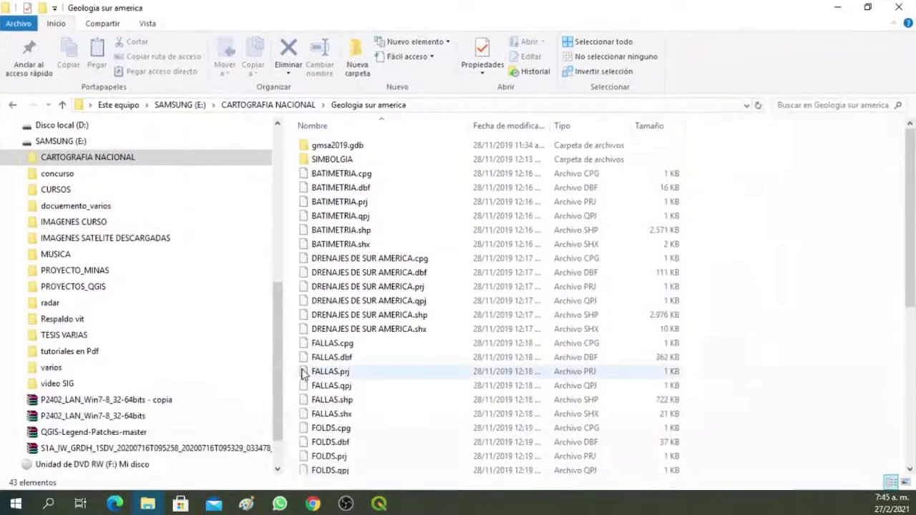
Step: View the map legend from the gmsa2019_L_ image and open its PDF version gmsa2019_L, closing the image viewer after viewing
scroll(354, 386, down, 3)
scroll(354, 387, down, 4)
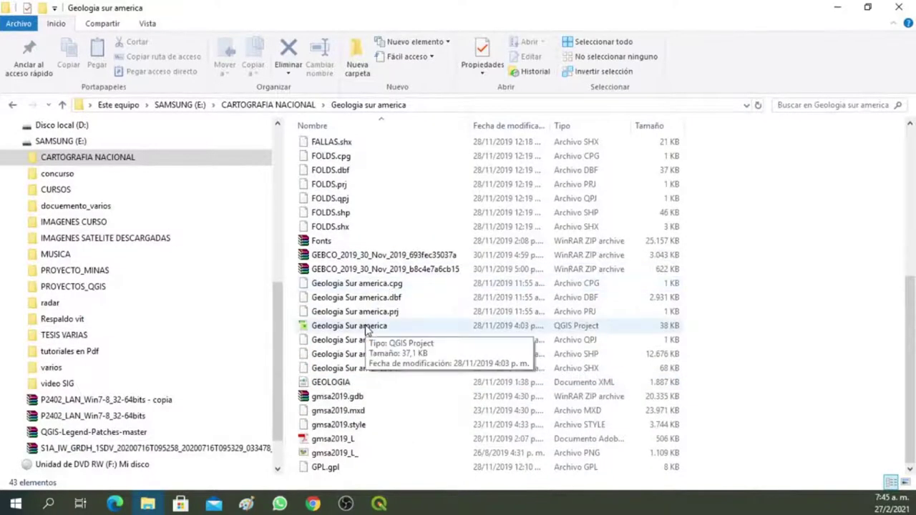
double_click(330, 456)
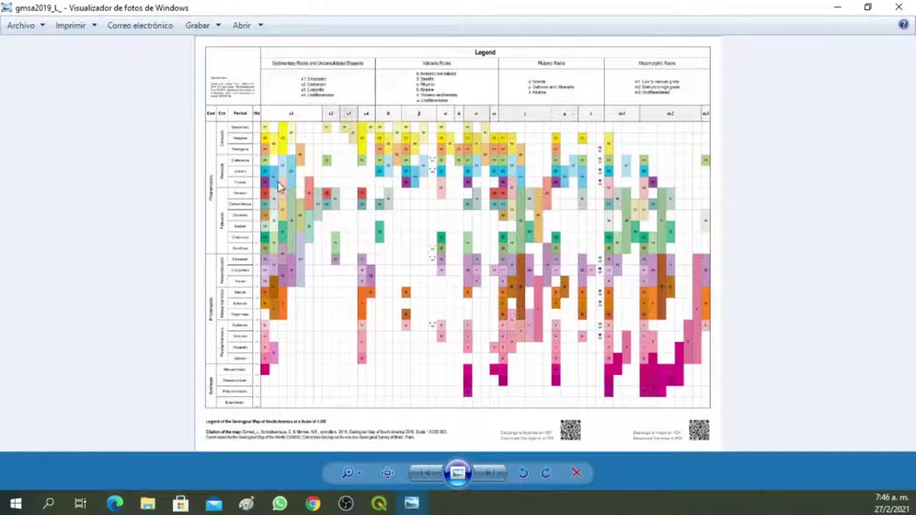
click(899, 9)
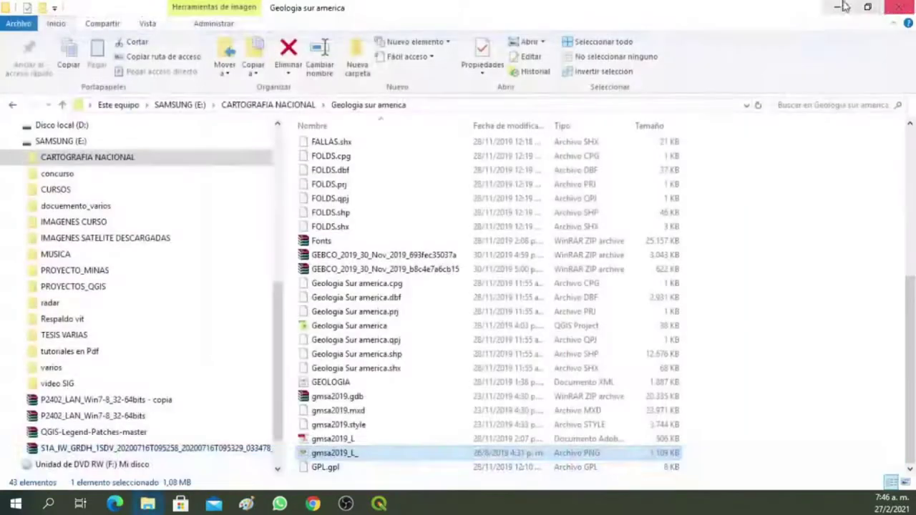
double_click(319, 441)
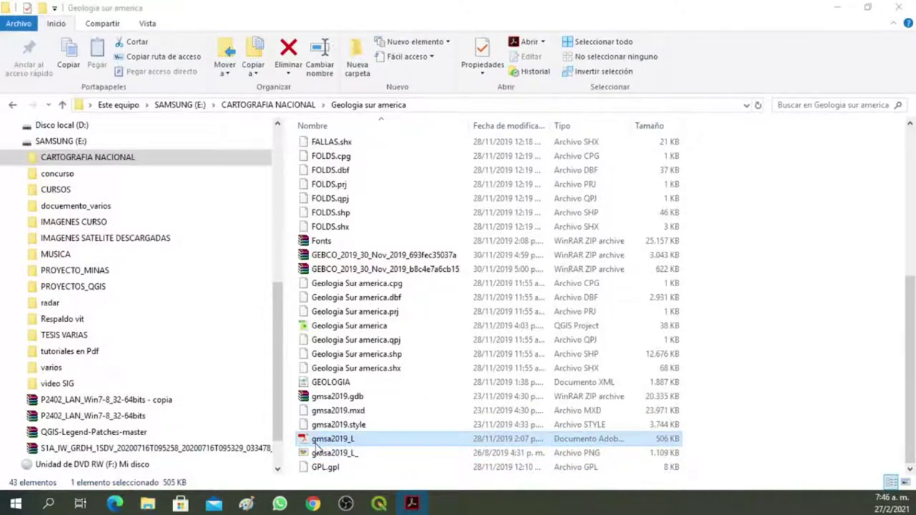
double_click(355, 455)
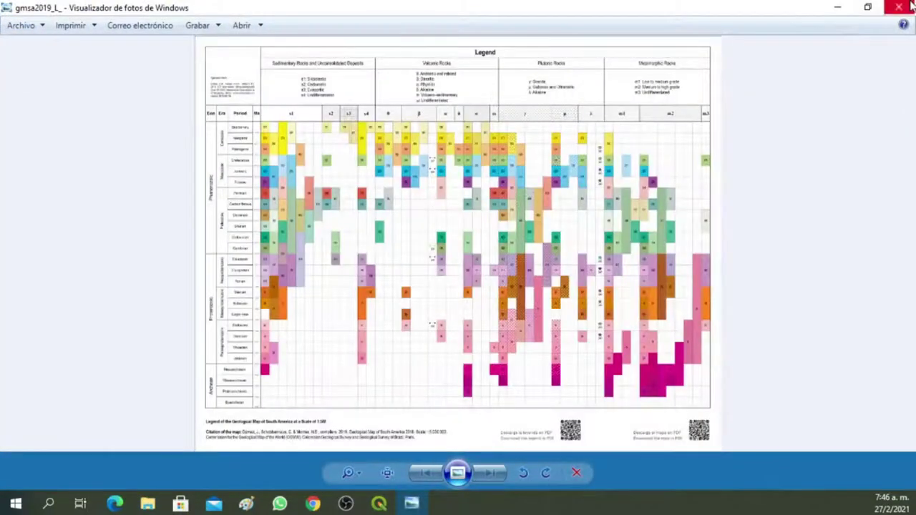
click(898, 7)
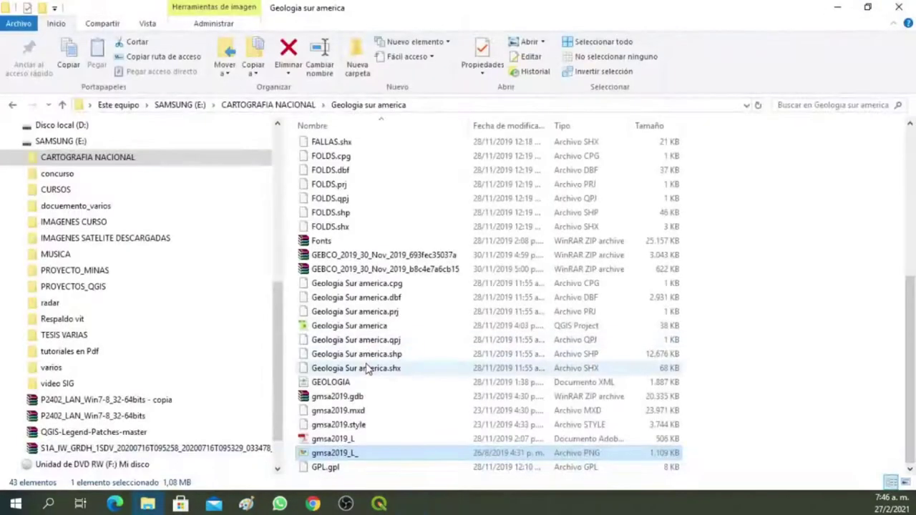
Step: Review the map folder's shapefiles, GEBCO archives and gmsa2019 files, and open the gmsa2019.gdb geodatabase folder
scroll(367, 369, up, 6)
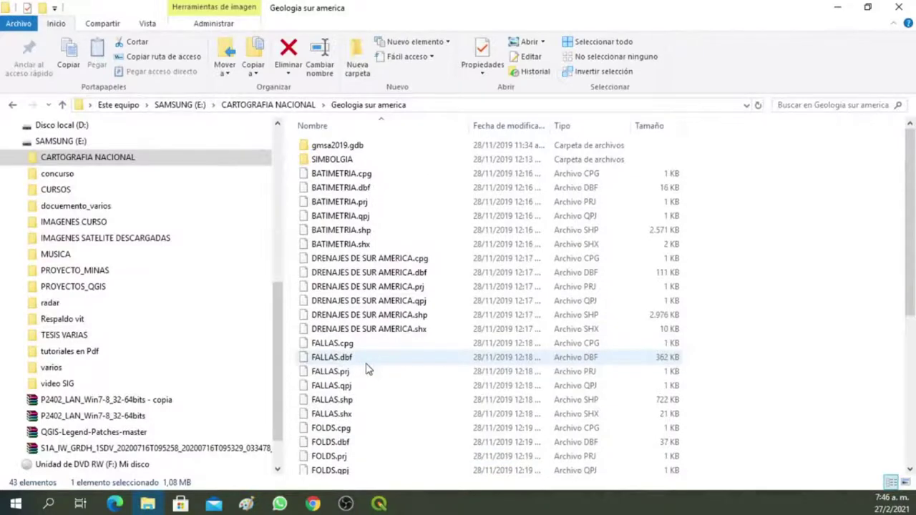
scroll(367, 369, down, 7)
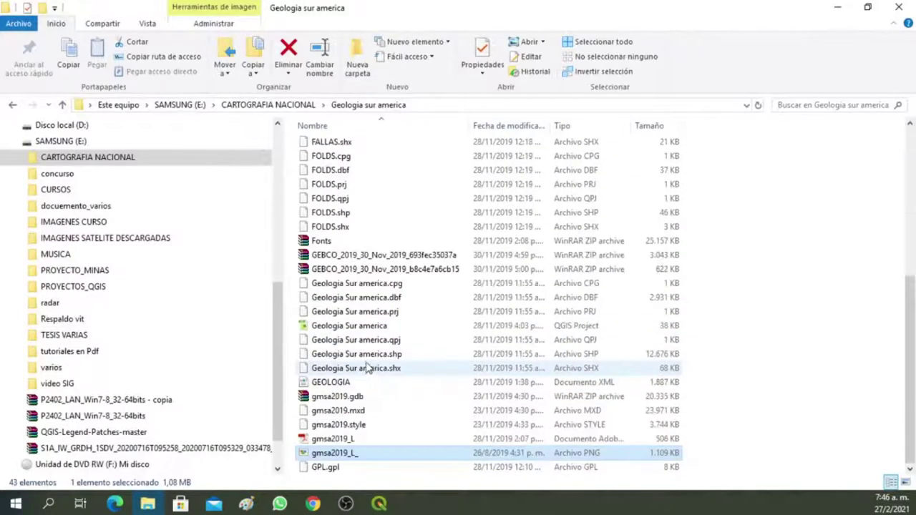
scroll(367, 368, up, 2)
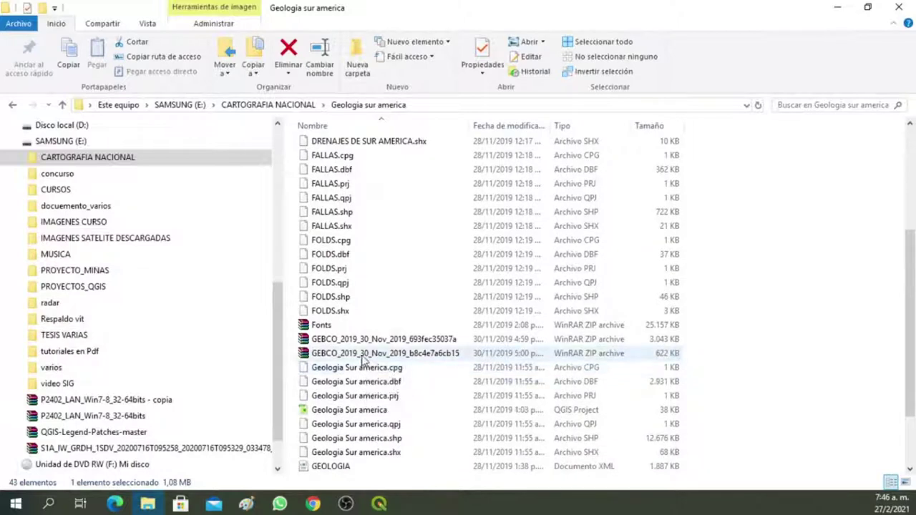
click(379, 341)
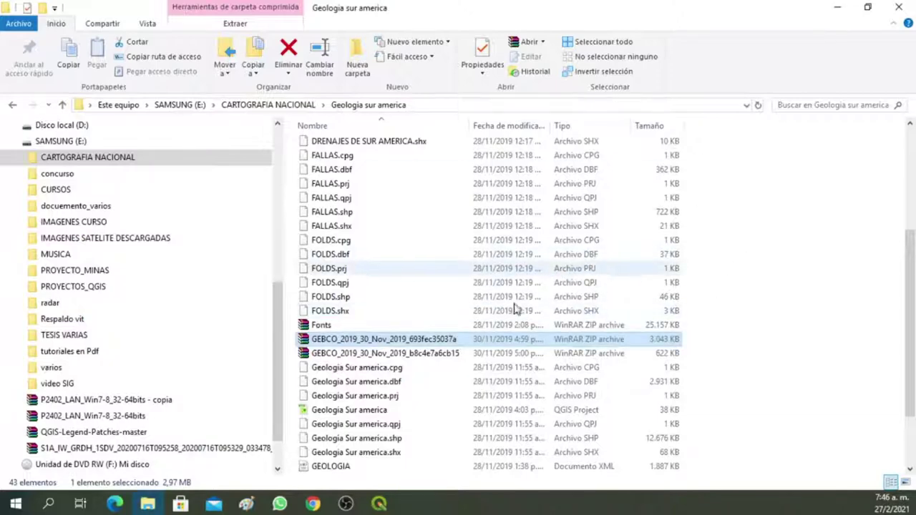
scroll(379, 350, down, 2)
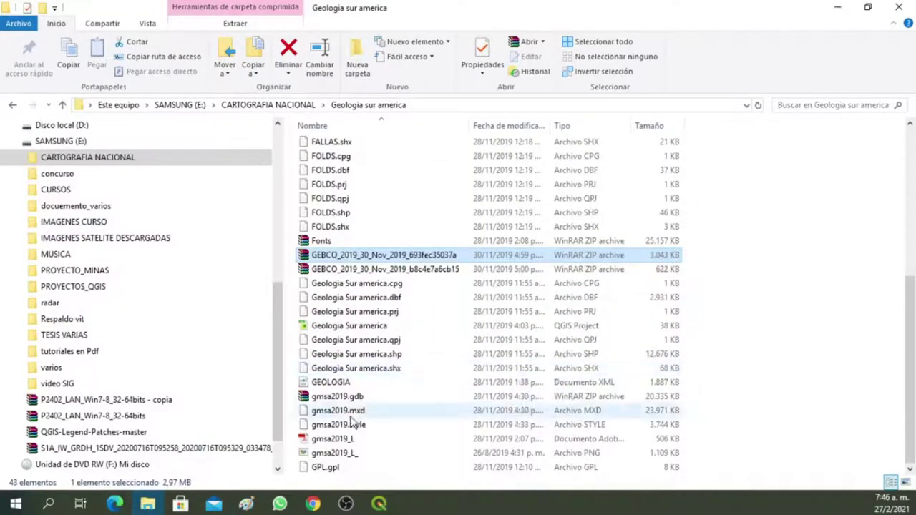
scroll(354, 415, up, 6)
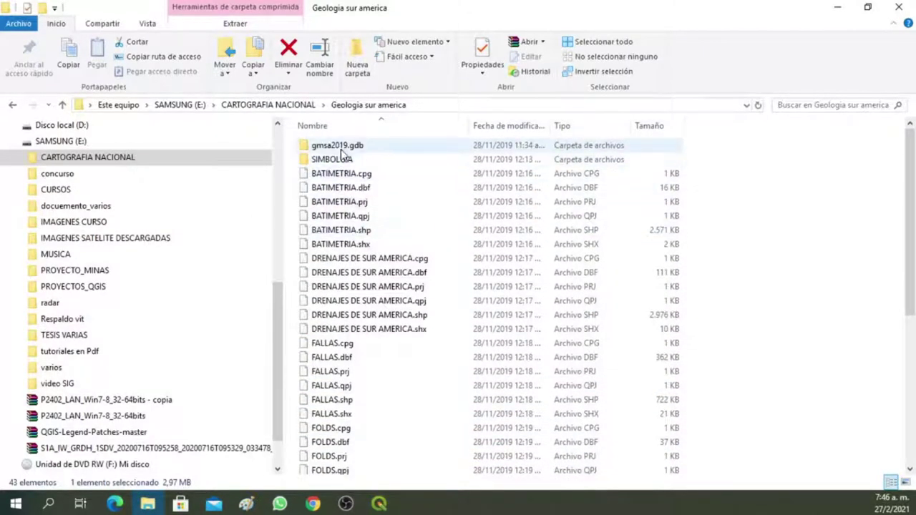
double_click(340, 148)
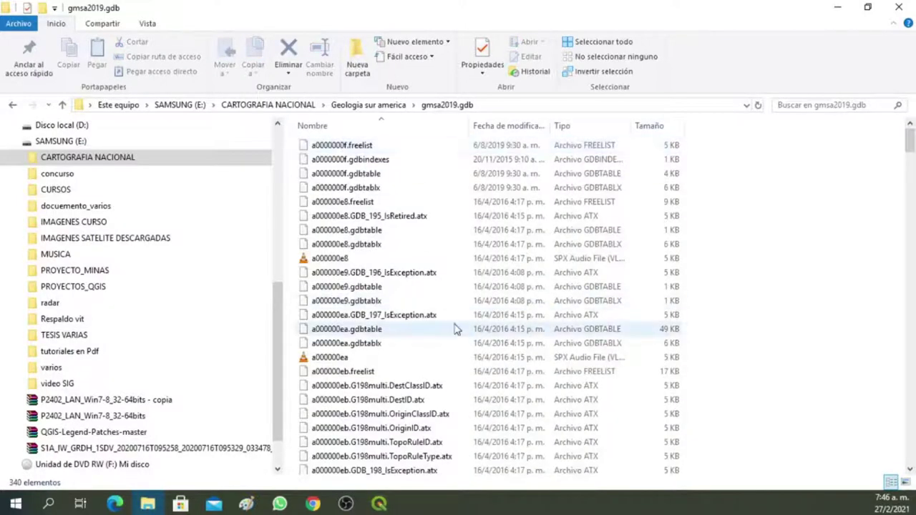
Step: Examine the internal files of the gmsa2019.gdb geodatabase folder and return to the "Geologia sur america" folder
scroll(454, 327, down, 1)
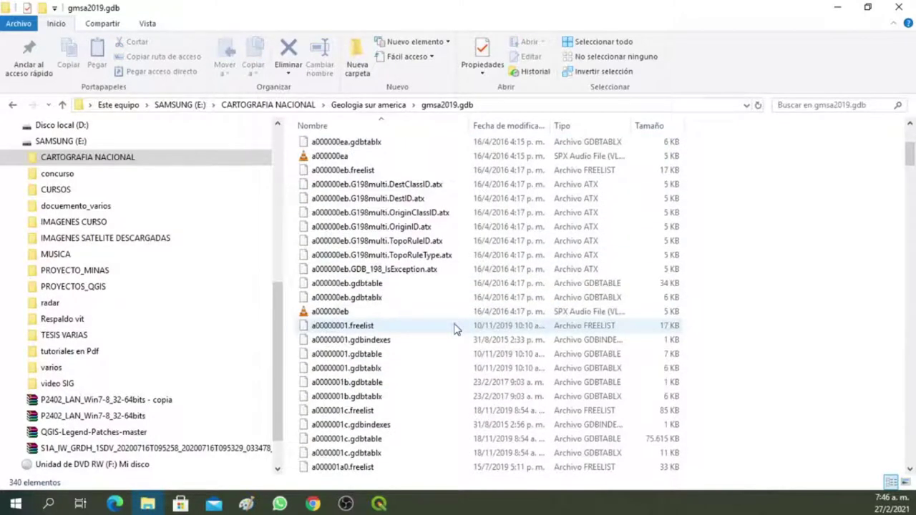
scroll(452, 333, down, 15)
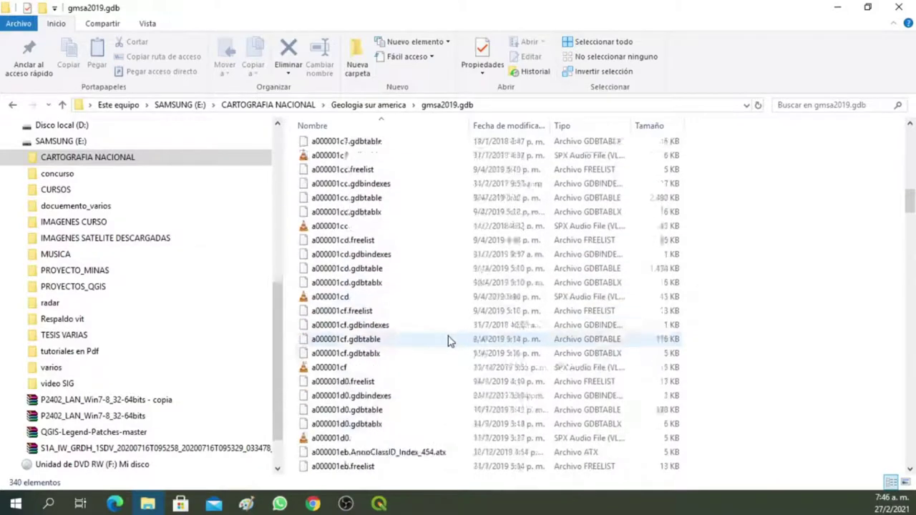
scroll(450, 340, down, 10)
scroll(450, 341, down, 10)
scroll(450, 341, down, 4)
scroll(451, 340, down, 10)
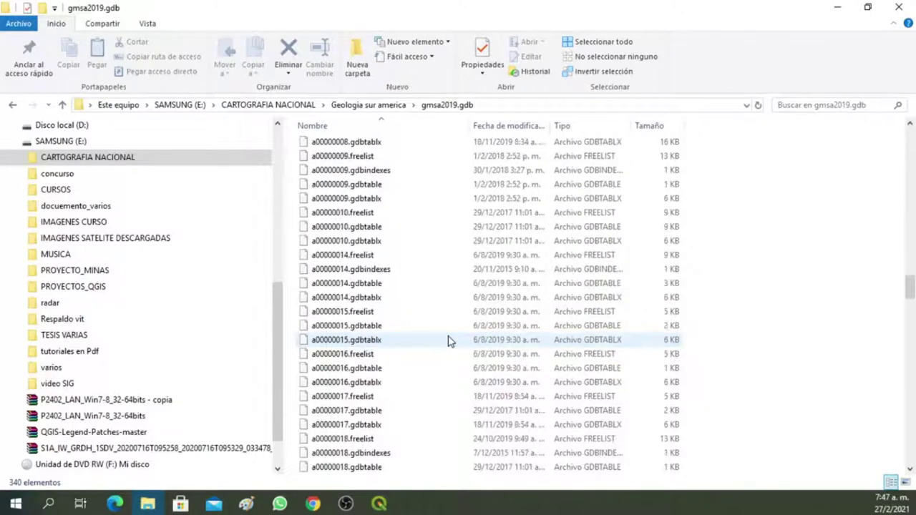
scroll(433, 354, down, 2)
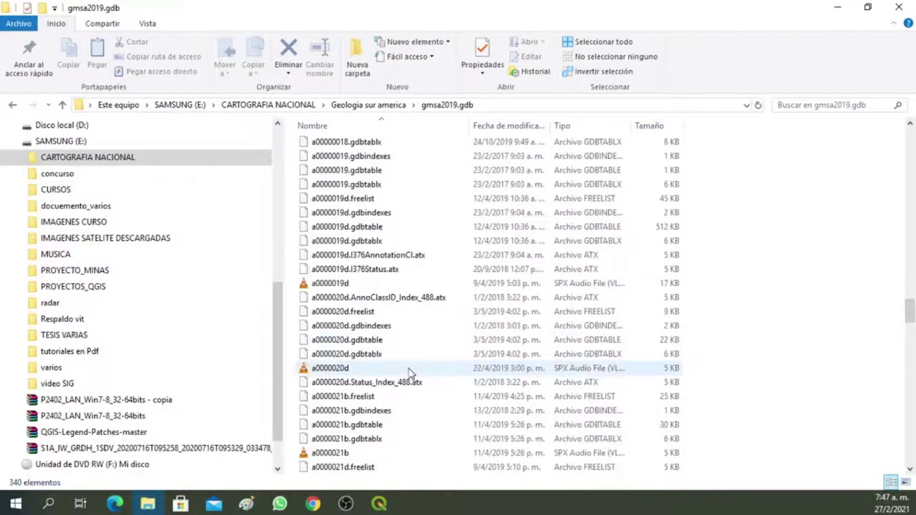
scroll(410, 373, up, 3)
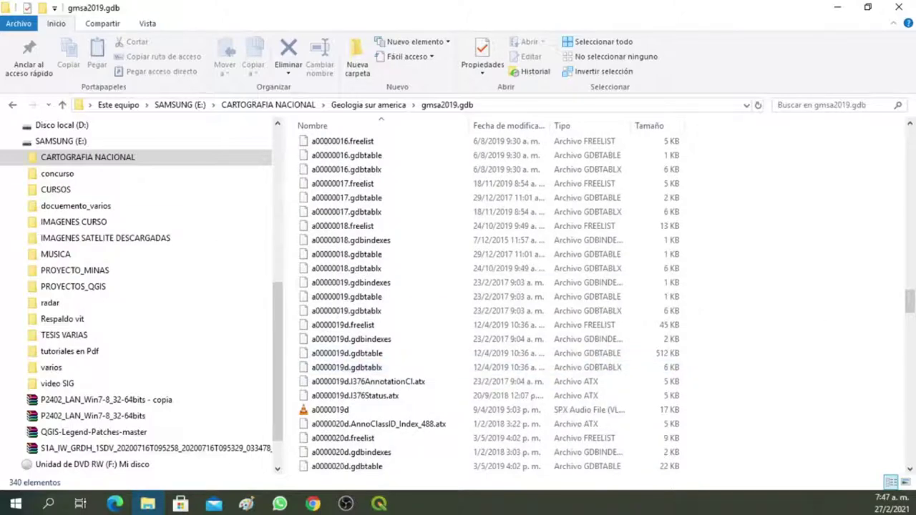
click(12, 104)
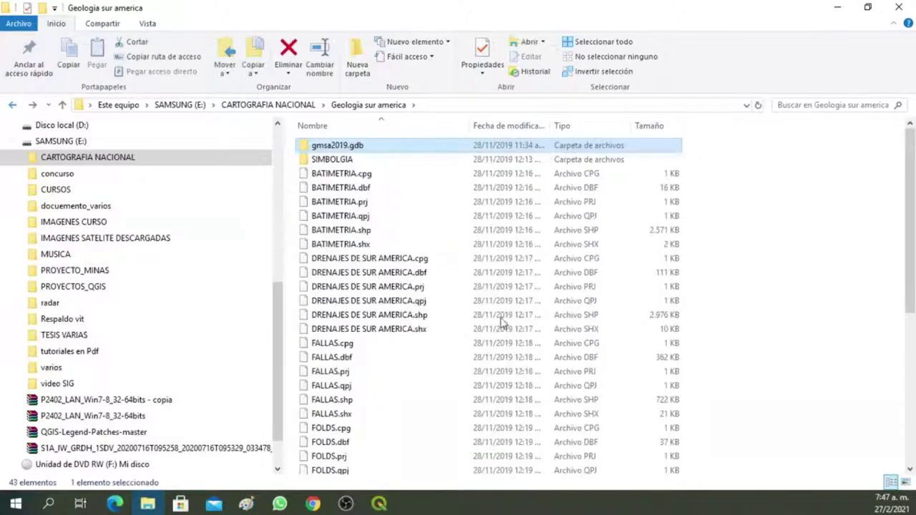
Step: Review the map folder's files and the contents of the SIMBOLGIA and gmsa2019.gdb subfolders, returning to "Geologia sur america"
scroll(428, 258, down, 5)
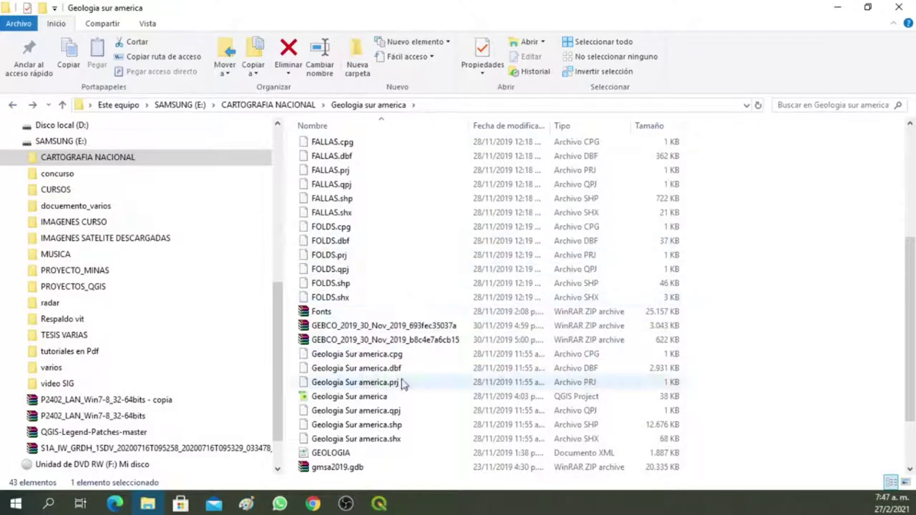
scroll(363, 365, down, 2)
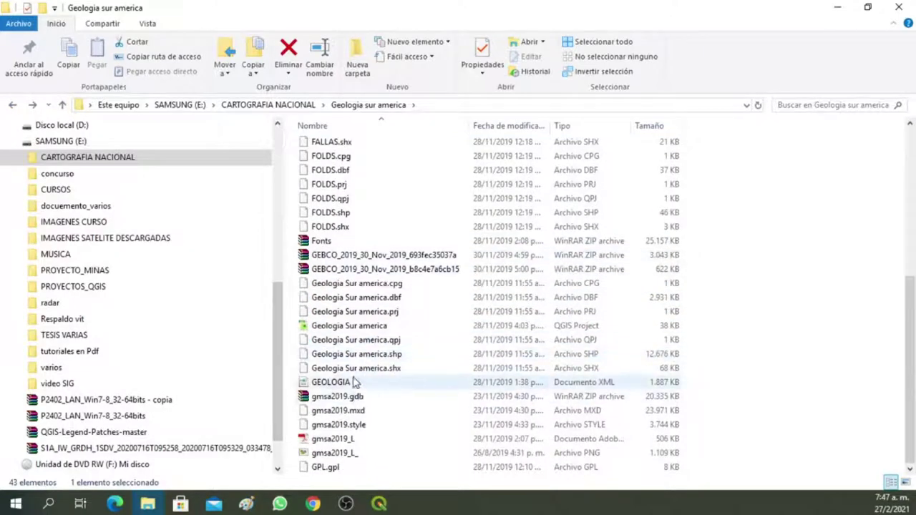
scroll(343, 322, up, 7)
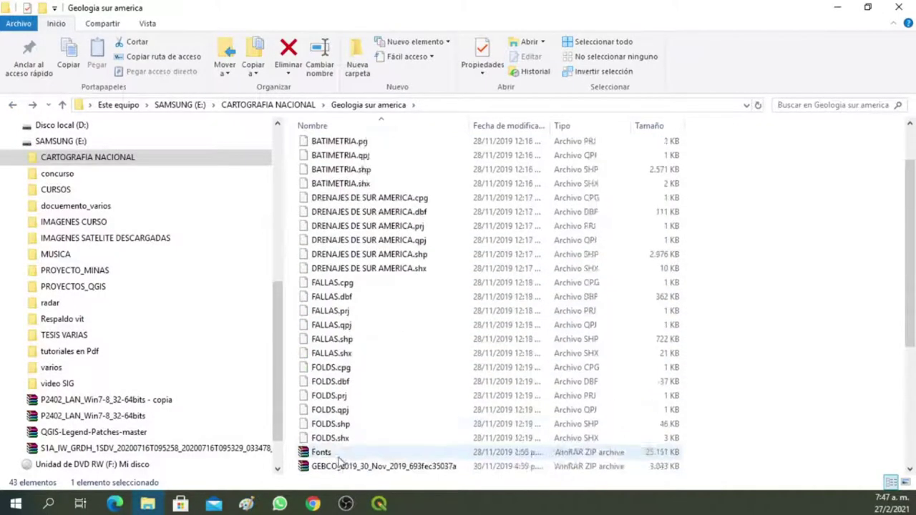
click(349, 160)
double_click(351, 162)
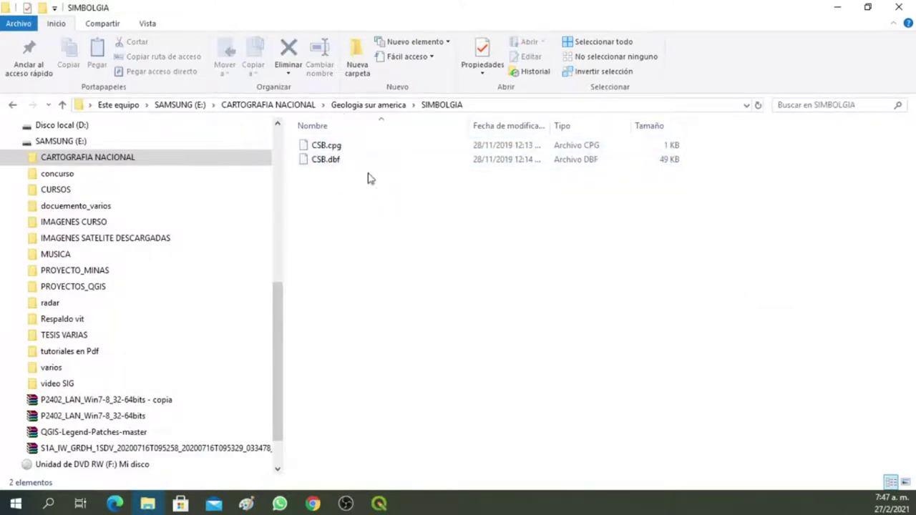
click(13, 106)
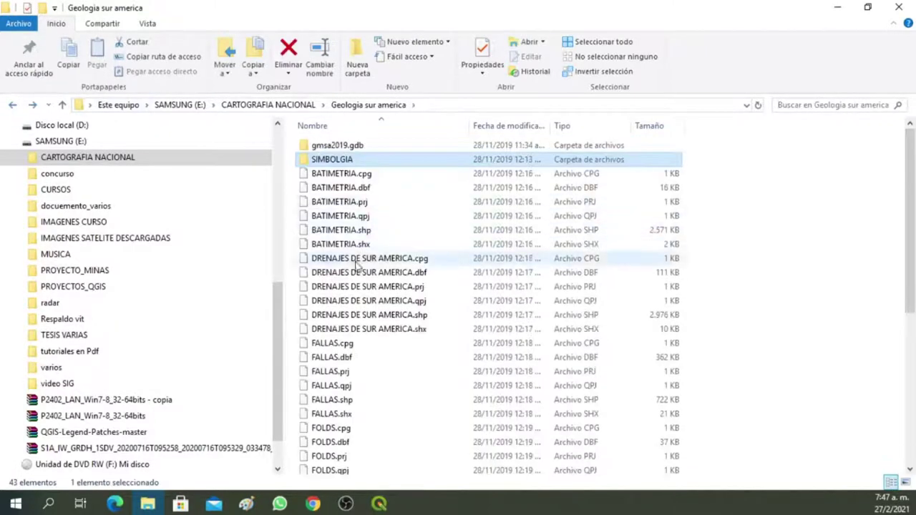
double_click(357, 148)
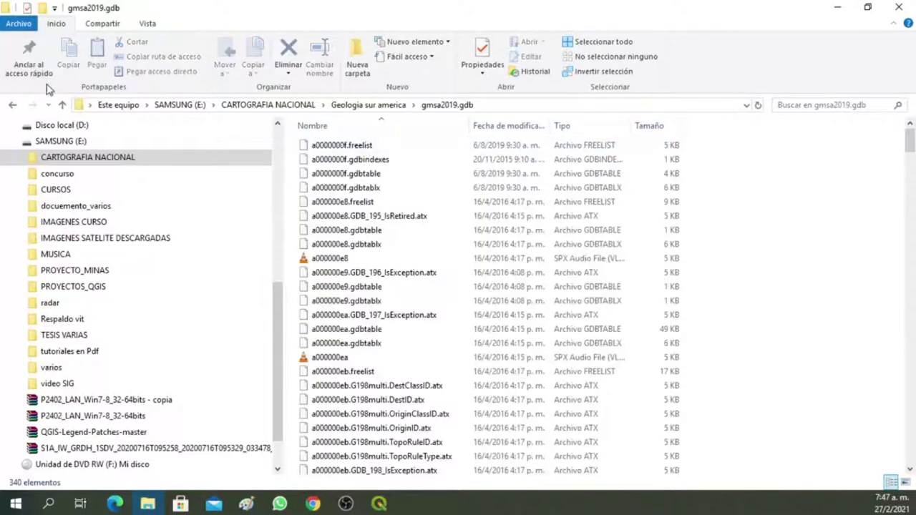
click(12, 106)
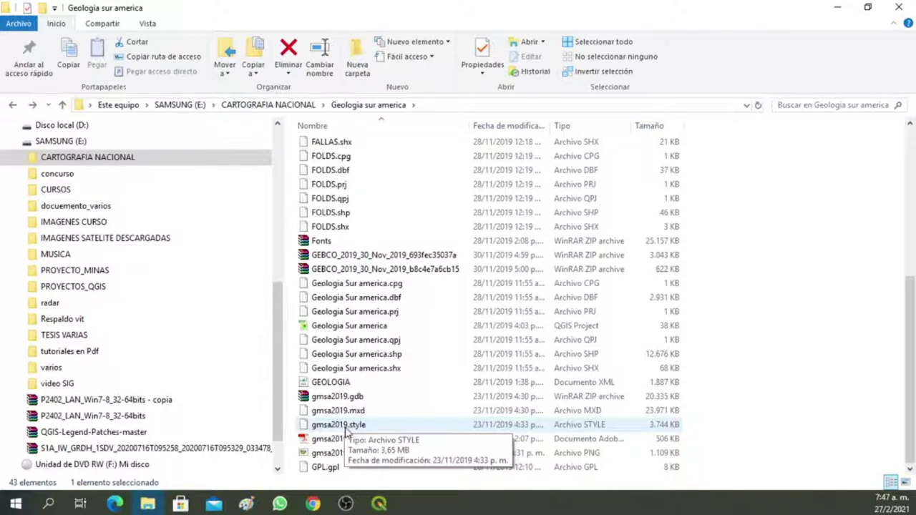
Step: Copy the gmsa2019.style file from the "Geologia sur america" folder
scroll(346, 430, up, 6)
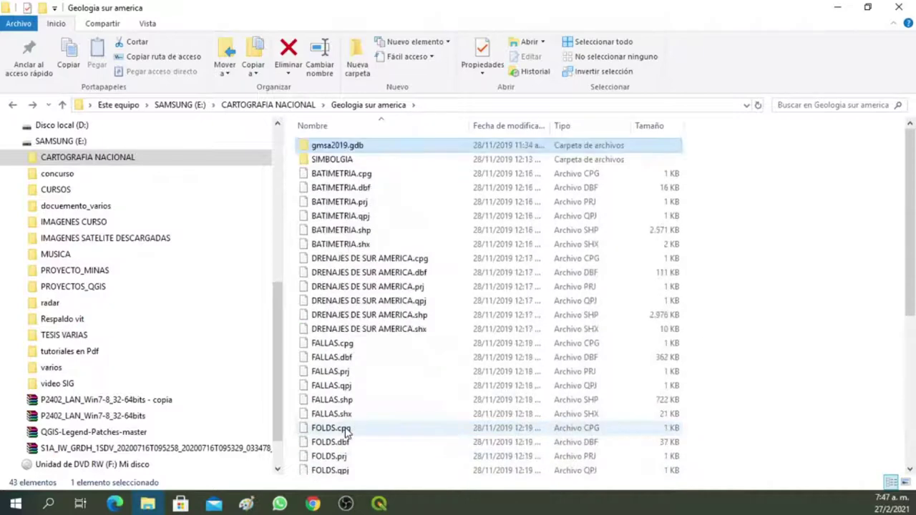
scroll(372, 369, down, 4)
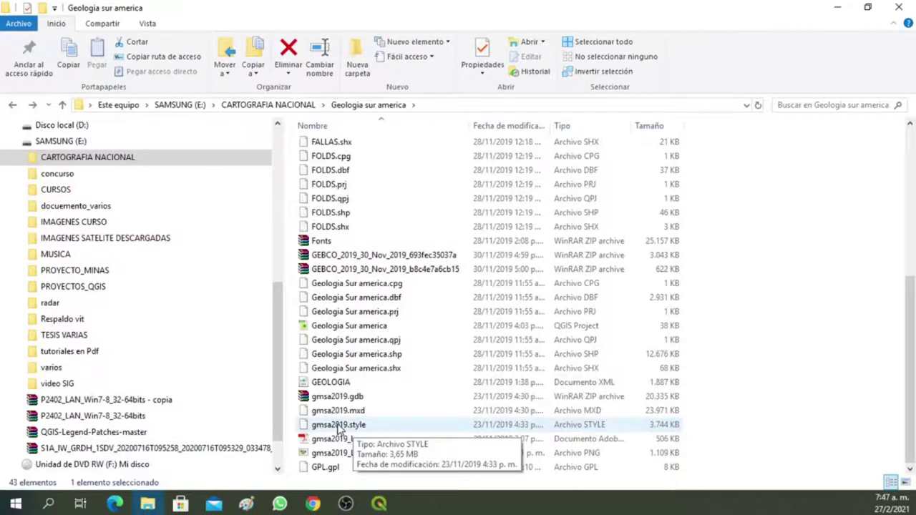
click(338, 428)
right_click(335, 427)
click(375, 344)
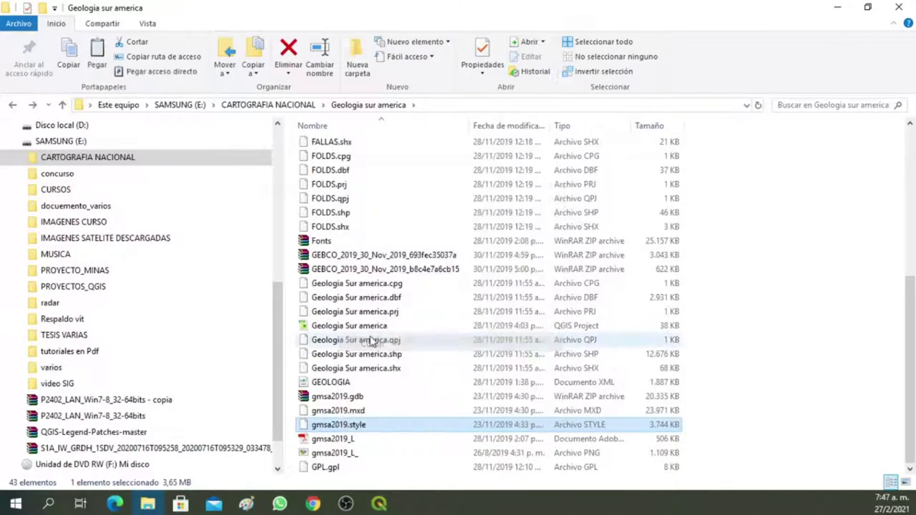
Step: Create a new folder named "stlys" inside Curso_onli_qgis\Modulo E on the C: drive
scroll(71, 286, up, 2)
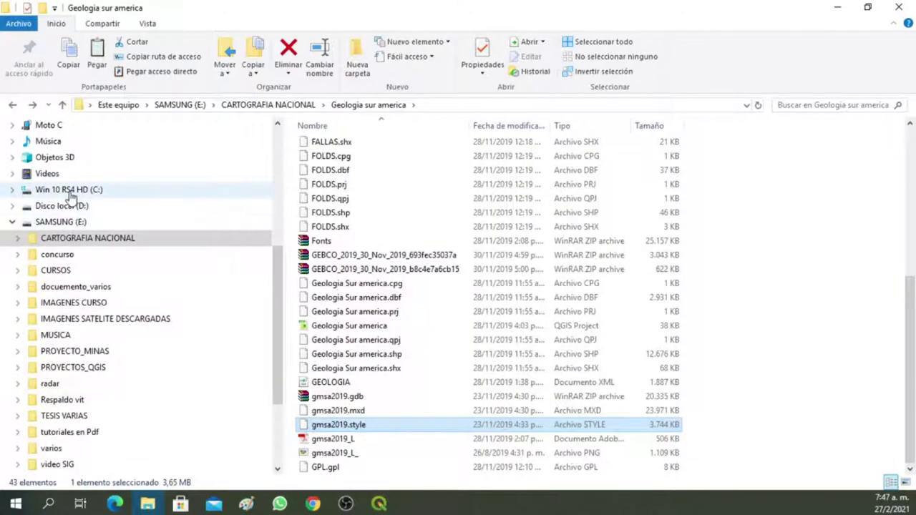
click(72, 191)
double_click(362, 177)
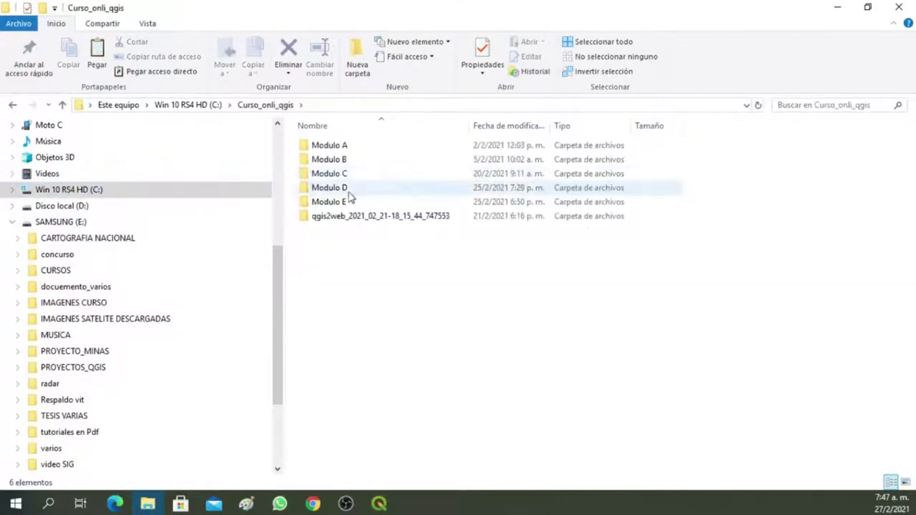
double_click(336, 202)
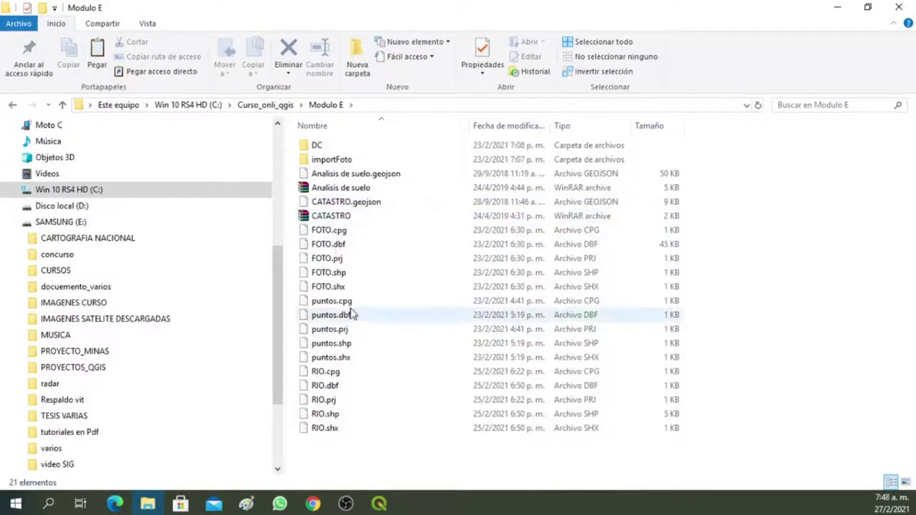
right_click(812, 250)
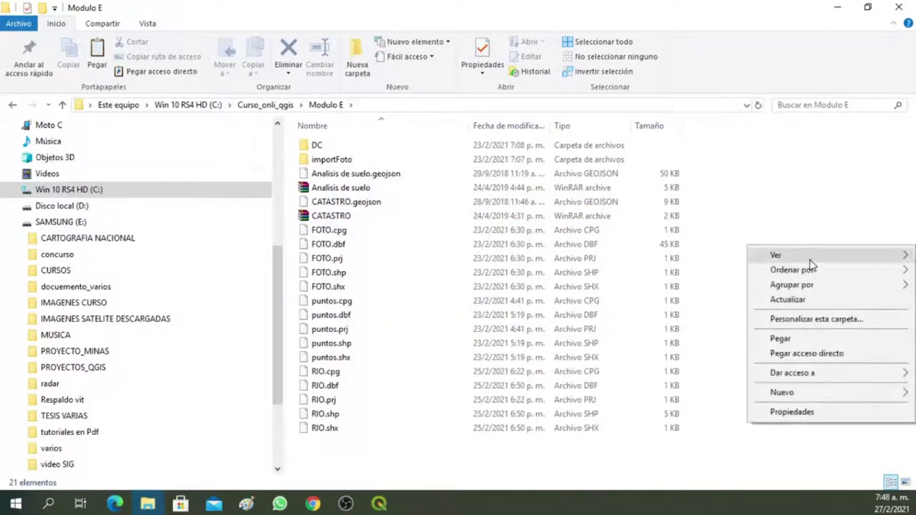
mouse_move(774, 396)
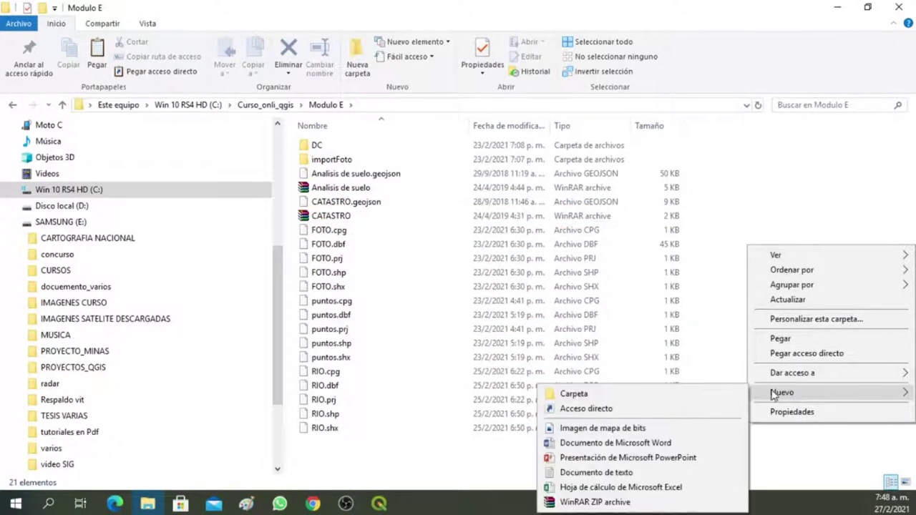
click(625, 395)
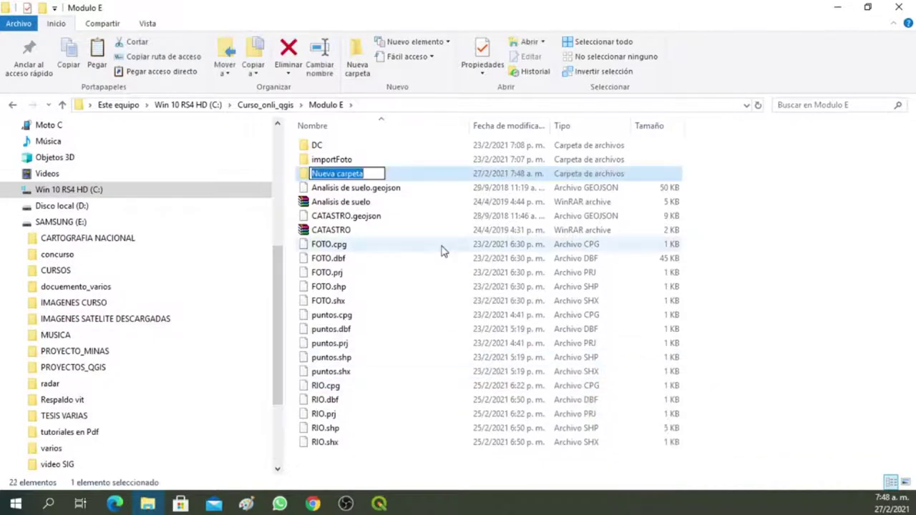
text(stl)
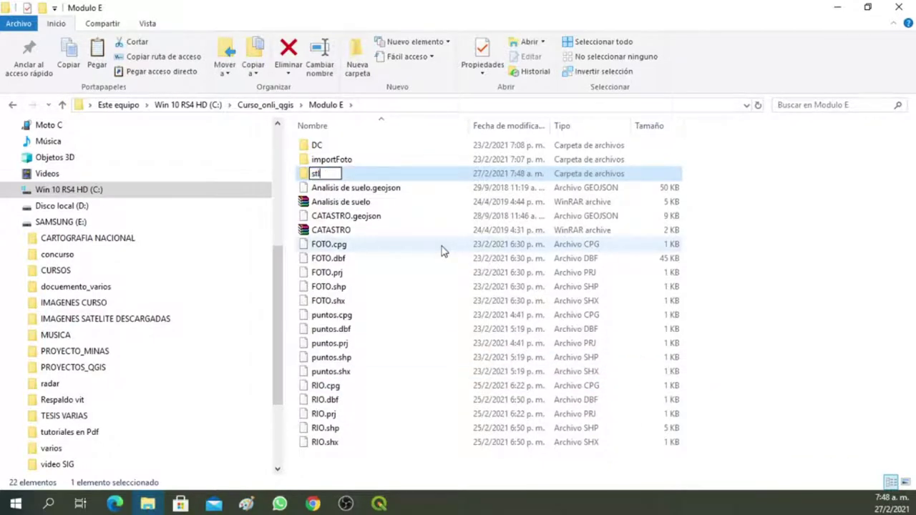
text(ys)
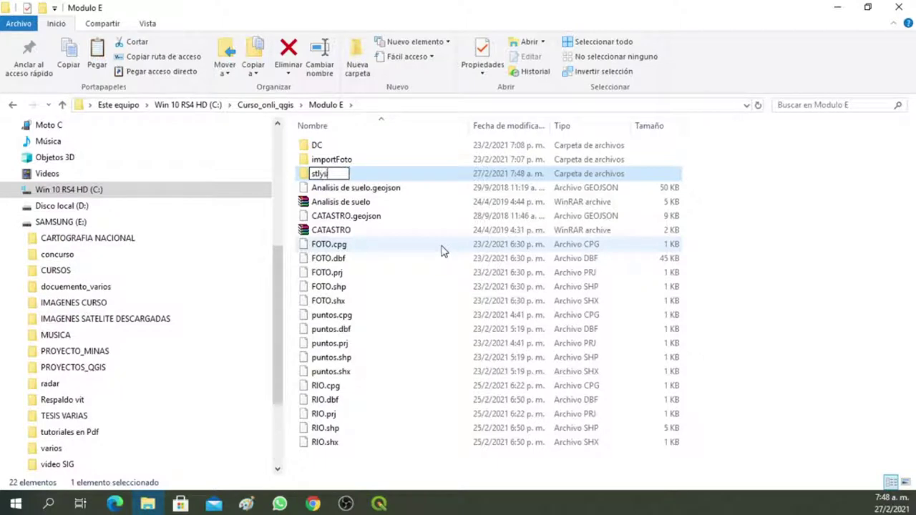
key(Return)
Step: Paste the copied gmsa2019.style file into the stlys folder
double_click(358, 177)
right_click(356, 178)
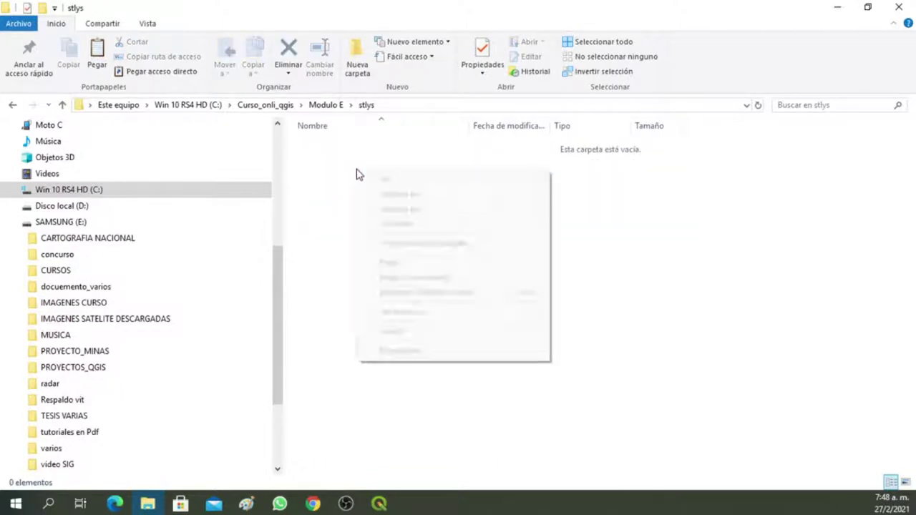
click(401, 263)
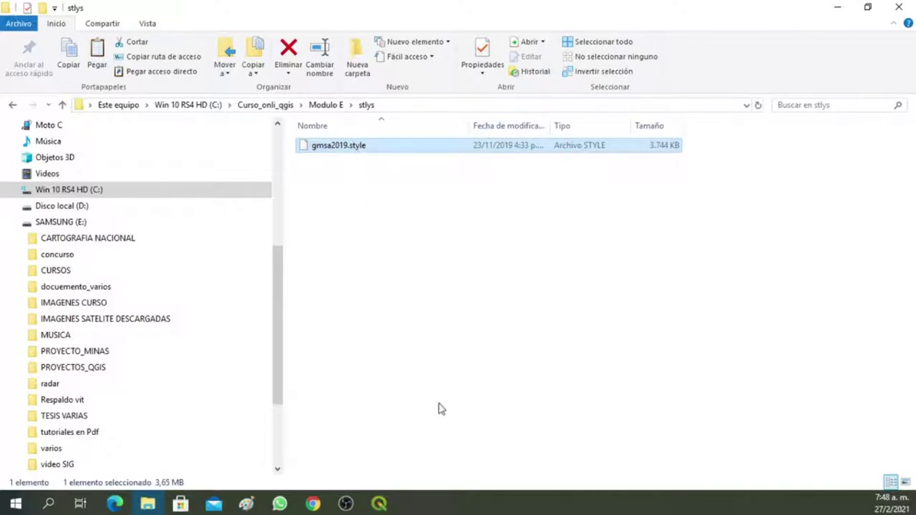
Step: Switch to QGIS and open SLYR's "Convert ESRI style to QGIS style XML" algorithm from the processing toolbox's style database tools
click(379, 504)
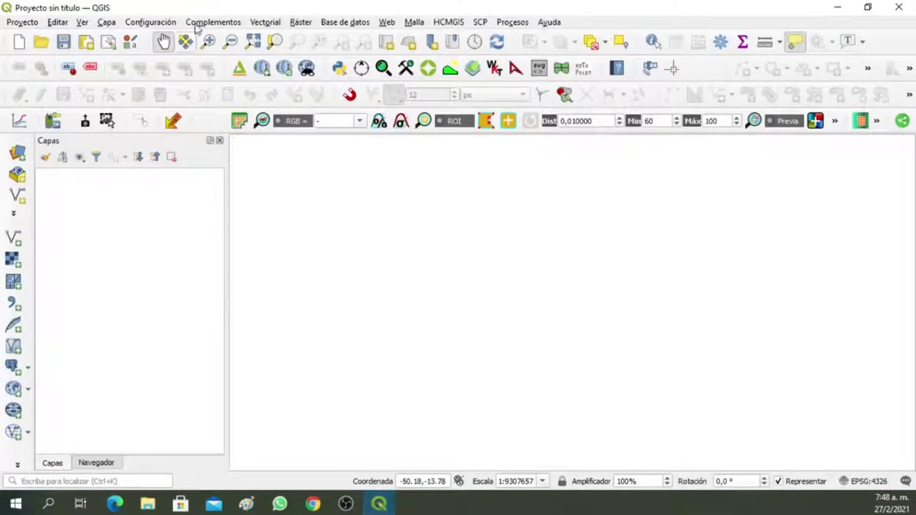
click(513, 21)
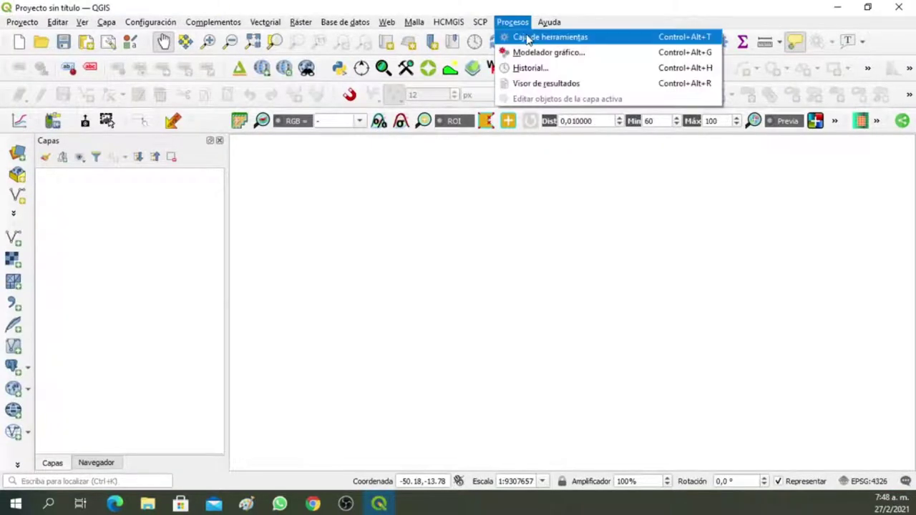
click(528, 37)
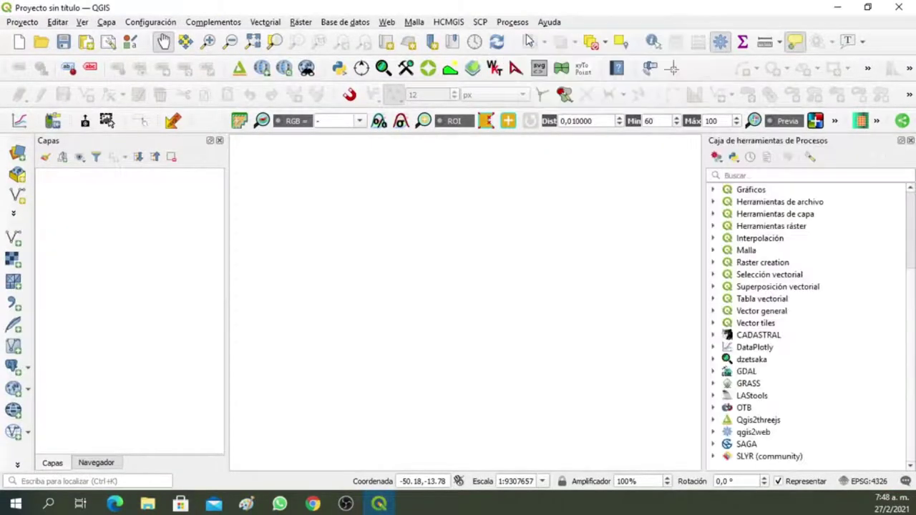
double_click(775, 458)
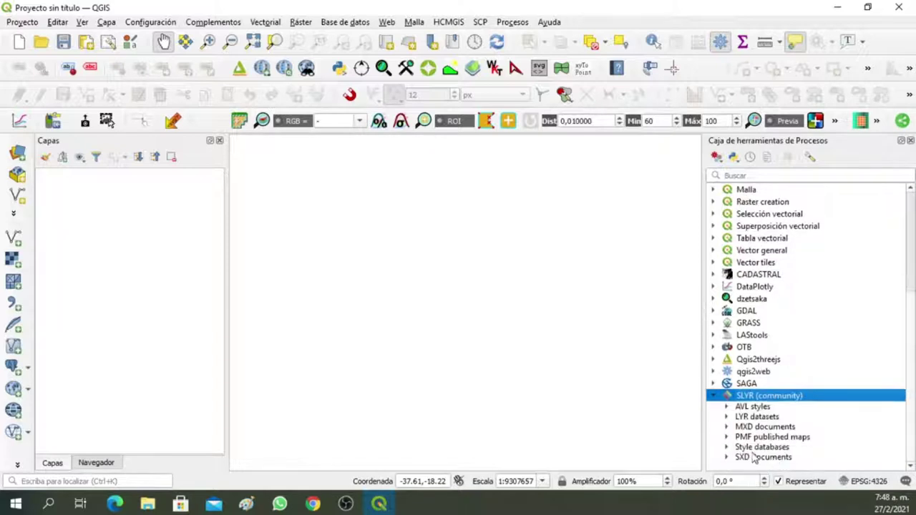
click(726, 447)
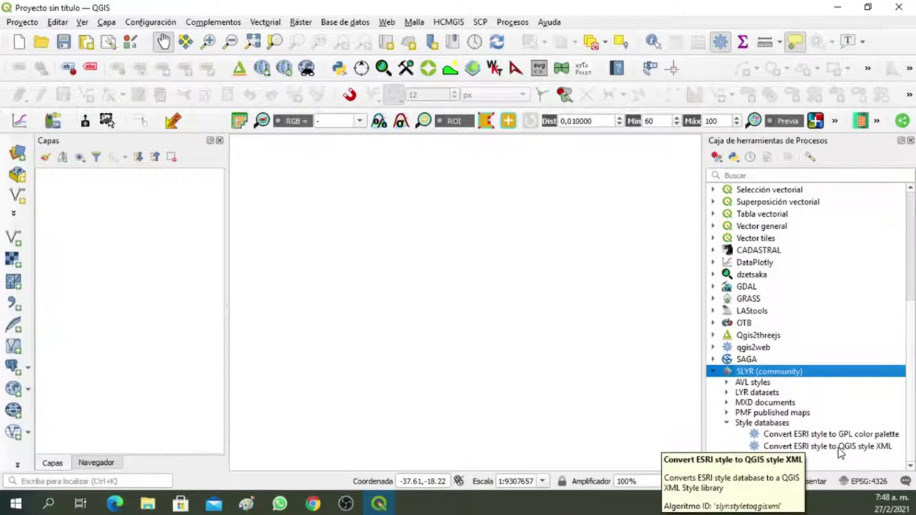
double_click(839, 447)
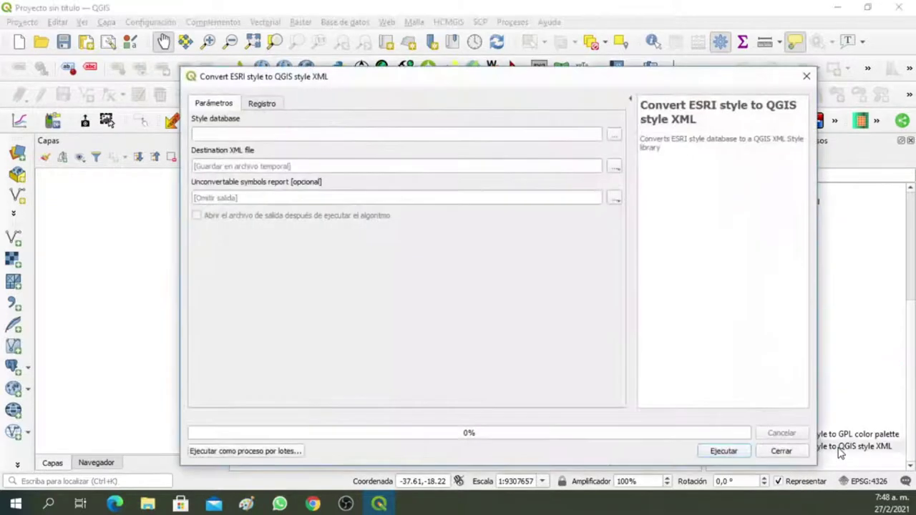
Step: Set the style database to gmsa2019.style from C:\Curso_onli_qgis\Modulo E\stlys
click(613, 136)
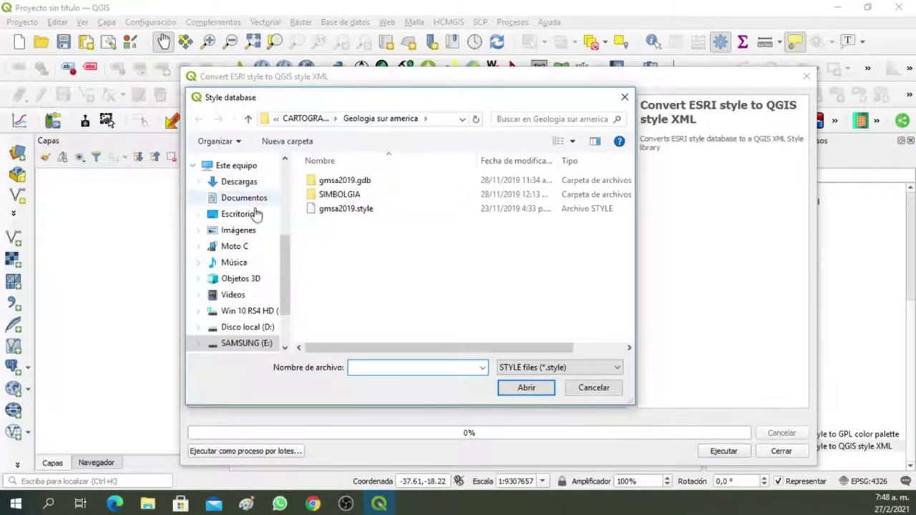
click(246, 312)
double_click(351, 208)
double_click(335, 237)
double_click(335, 211)
click(339, 182)
click(546, 387)
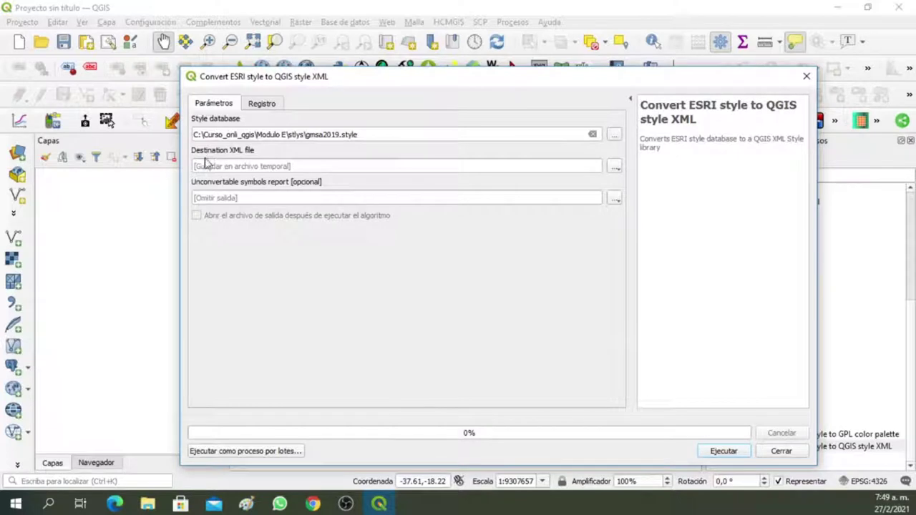
Step: Choose saving the destination XML to a file and browse to C:\Curso_onli_qgis\Modulo E\stlys
click(617, 168)
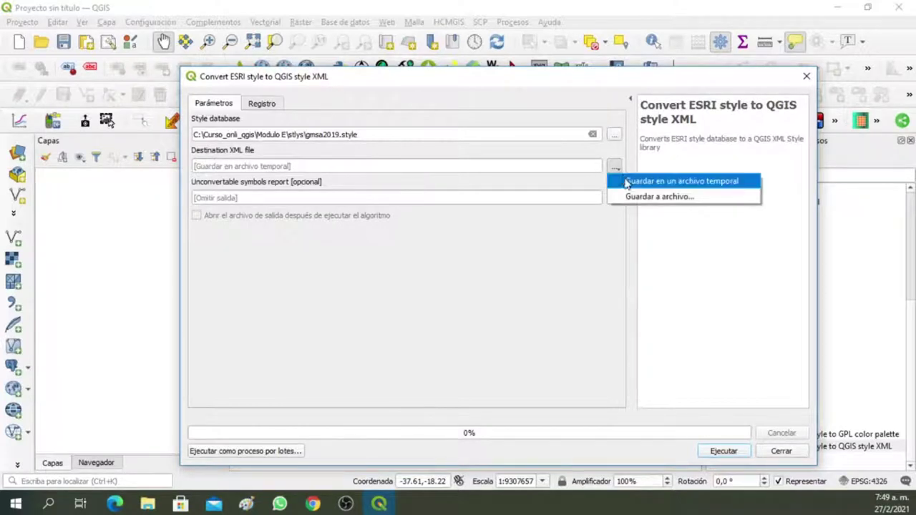
click(631, 196)
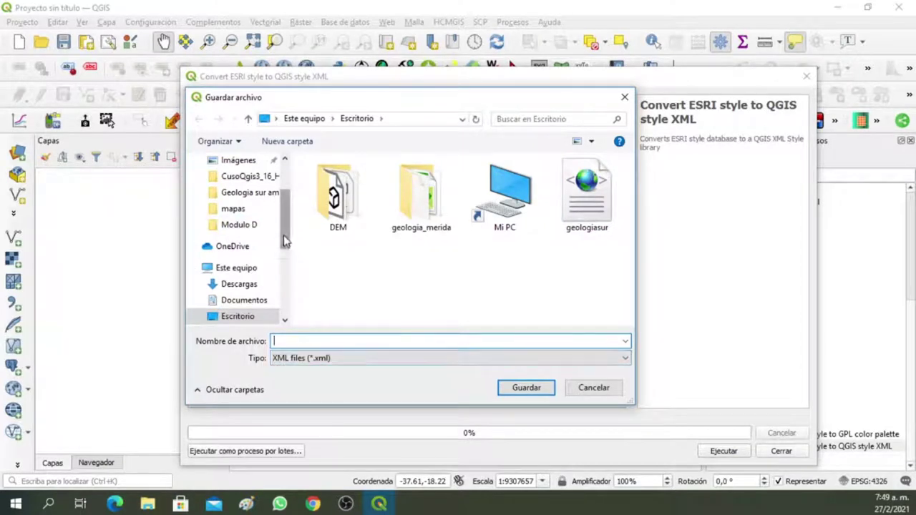
scroll(284, 239, up, 1)
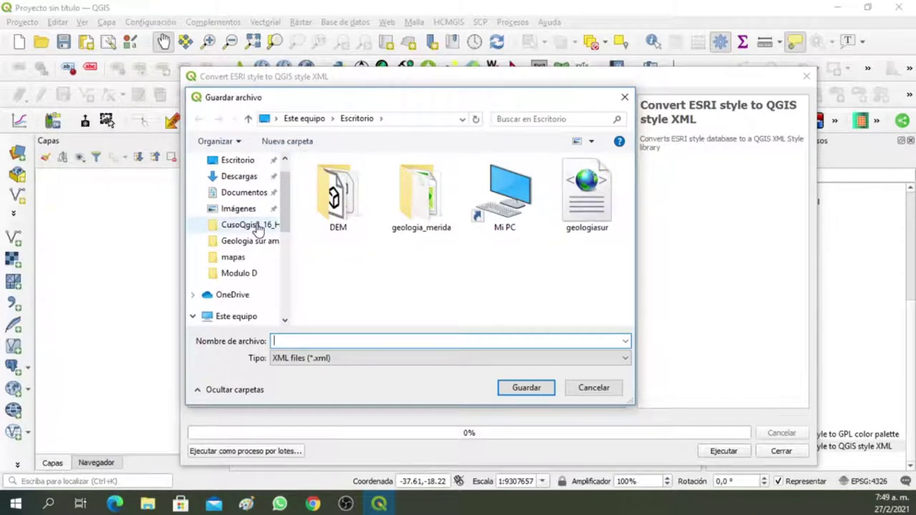
scroll(246, 279, down, 1)
click(250, 267)
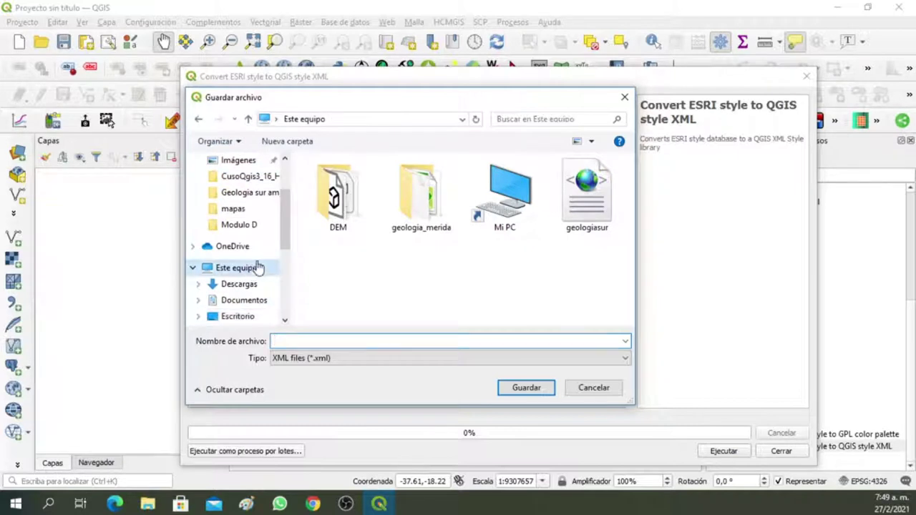
scroll(252, 309, down, 2)
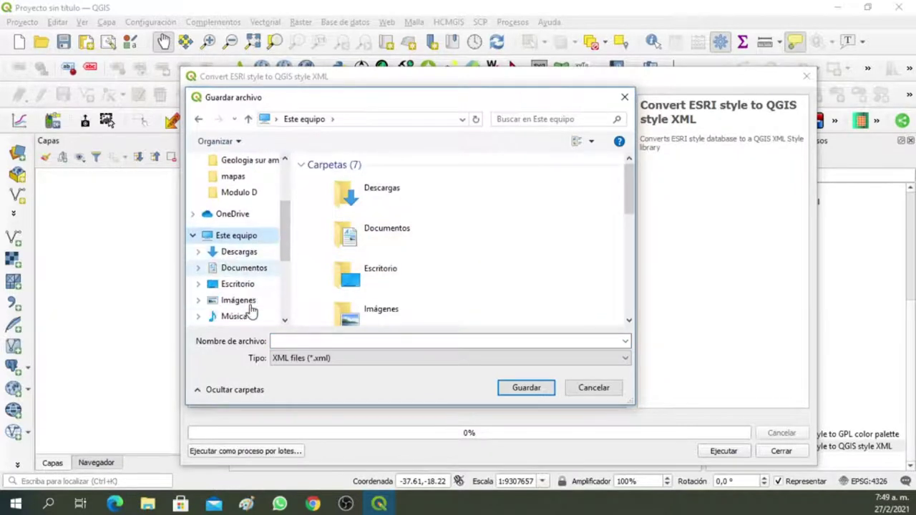
scroll(252, 286, down, 1)
click(252, 282)
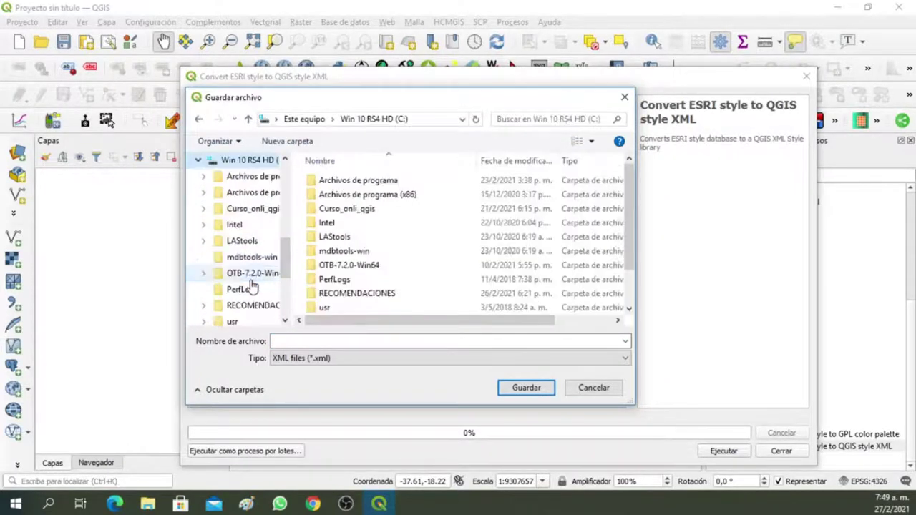
click(349, 217)
double_click(349, 217)
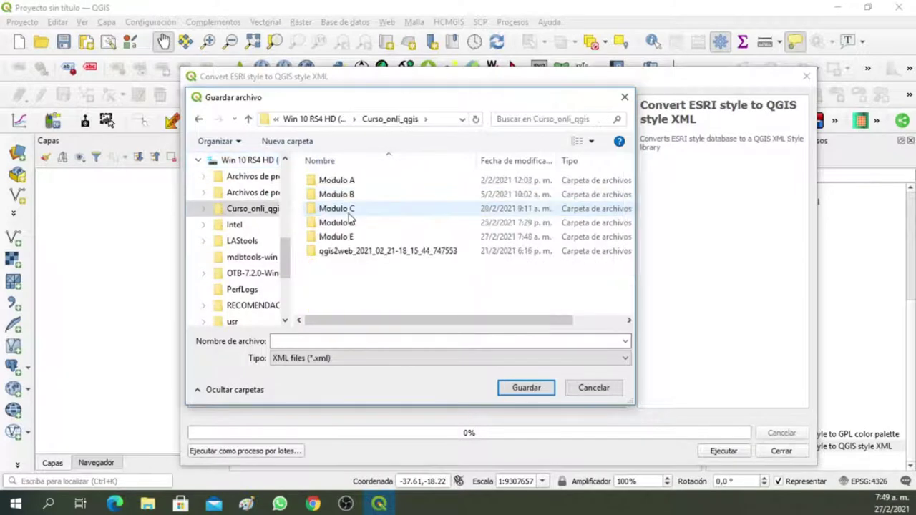
double_click(329, 238)
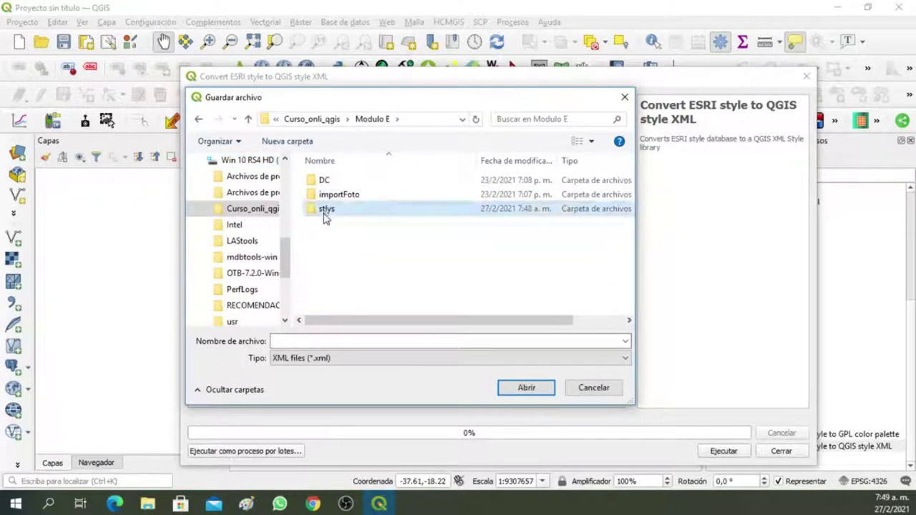
double_click(326, 211)
Step: Save the destination XML file as GEOLOGIAsurAMERICA and run the ESRI style conversion, closing the algorithm dialog when it finishes
click(311, 340)
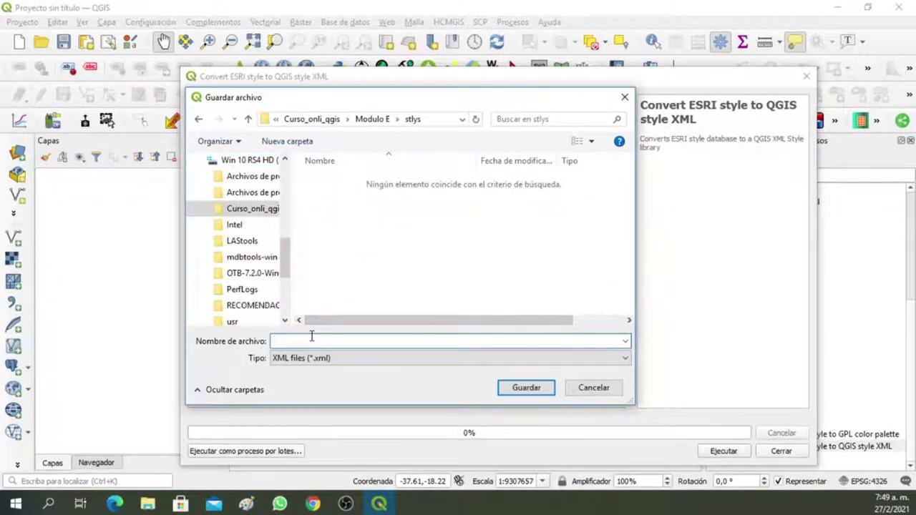
text(gei)
key(BackSpace)
key(BackSpace)
key(BackSpace)
text(GEI)
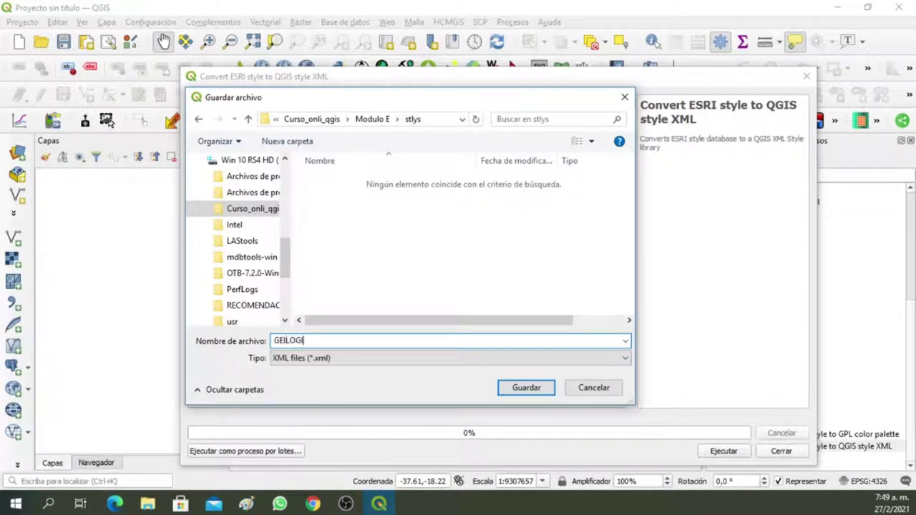
key(BackSpace)
text(E)
text(MERICA)
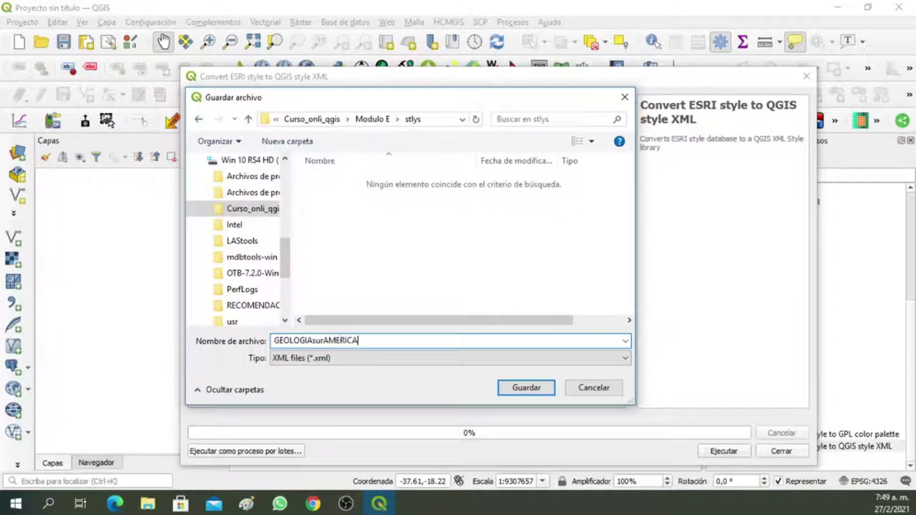
click(546, 389)
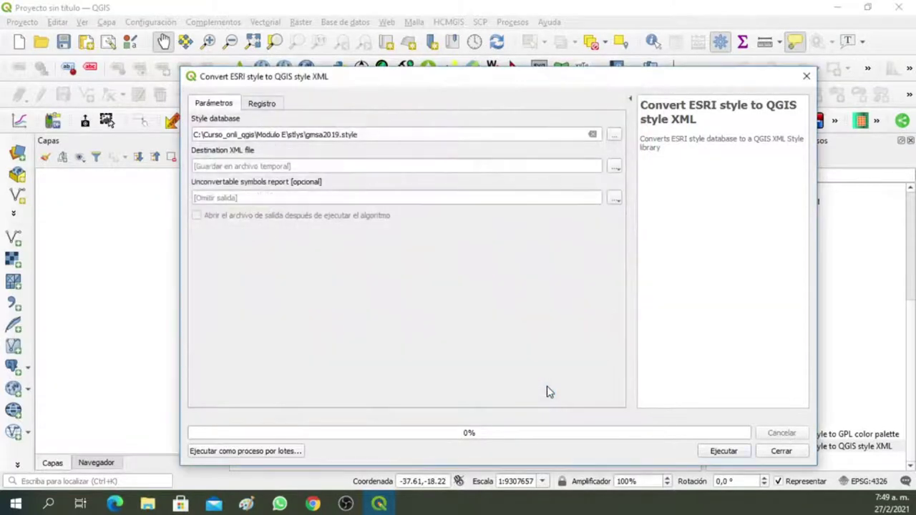
click(723, 451)
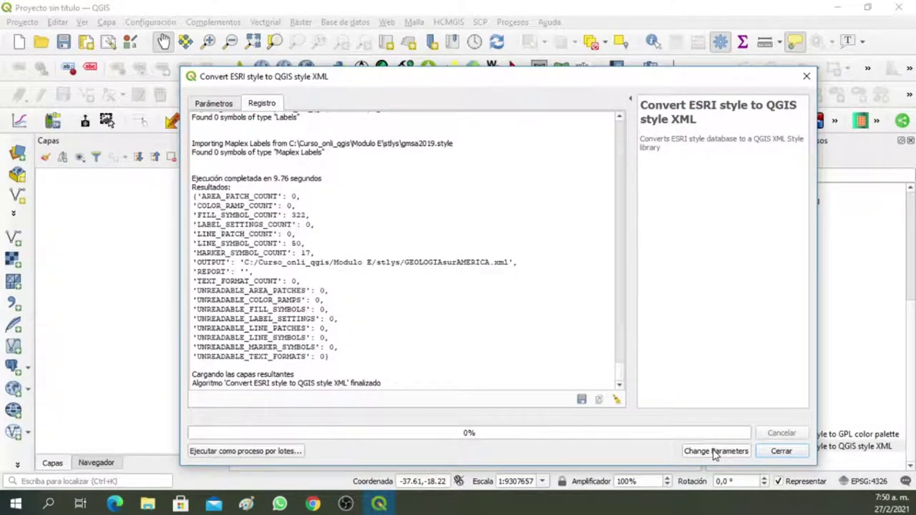
click(806, 77)
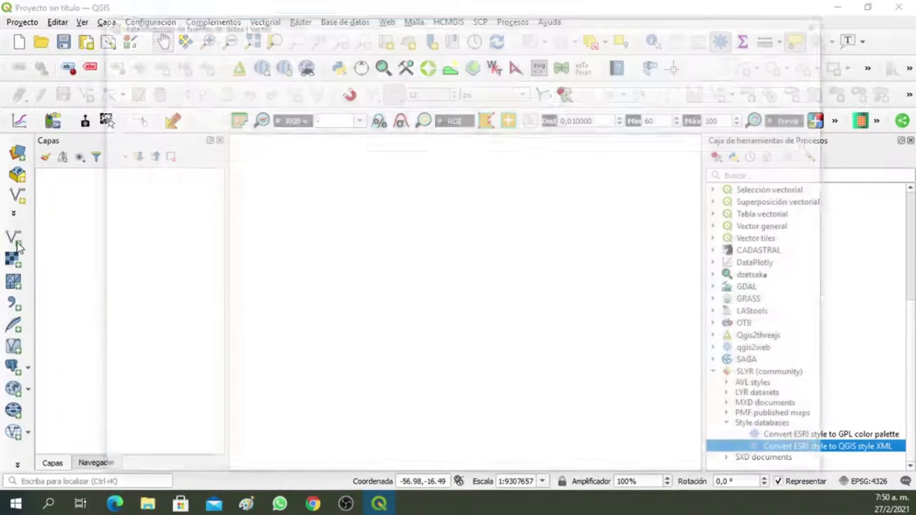
Step: Start adding a vector layer and browse for its source in the CARTOGRAFIA NACIONAL folder on the SAMSUNG (E:) drive
click(15, 241)
click(812, 147)
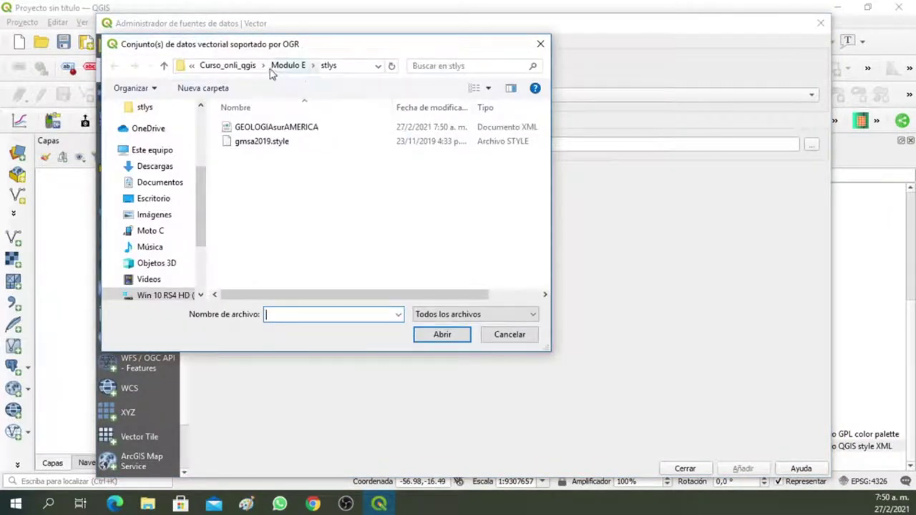
scroll(202, 248, down, 1)
scroll(203, 248, down, 1)
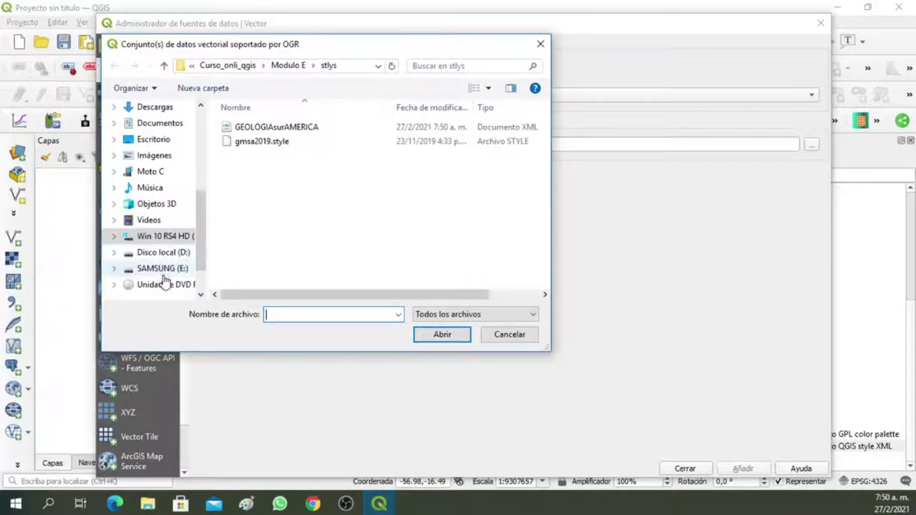
click(167, 269)
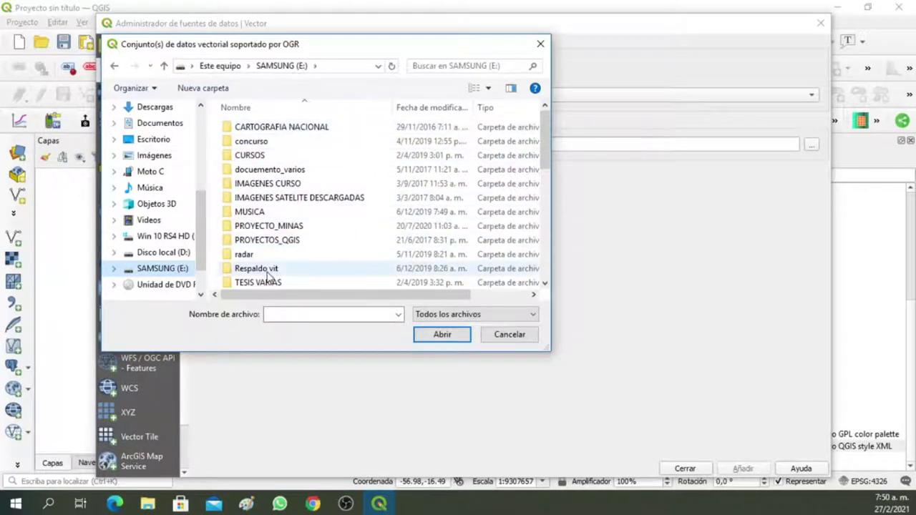
scroll(269, 279, down, 1)
scroll(269, 278, down, 1)
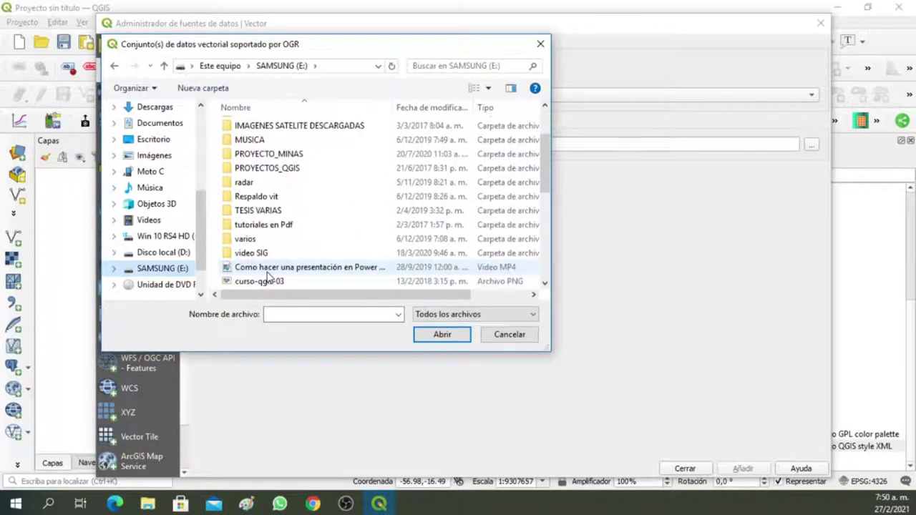
scroll(269, 279, down, 6)
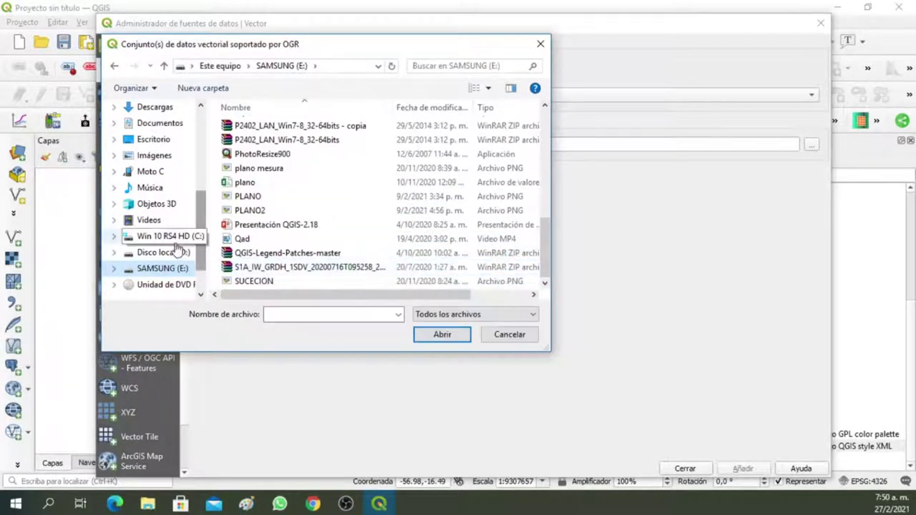
click(161, 270)
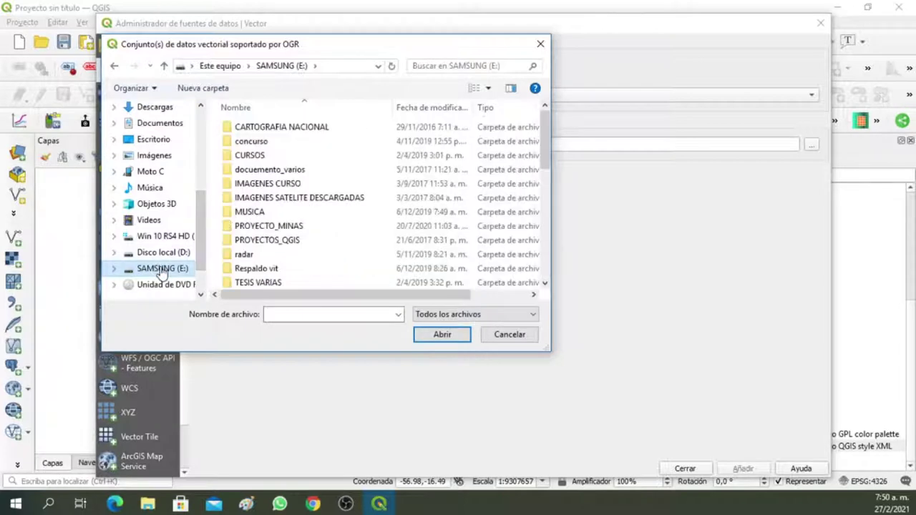
click(291, 136)
double_click(291, 136)
Step: Find and open the Geologia sur america folder inside CARTOGRAFIA NACIONAL
scroll(295, 236, down, 10)
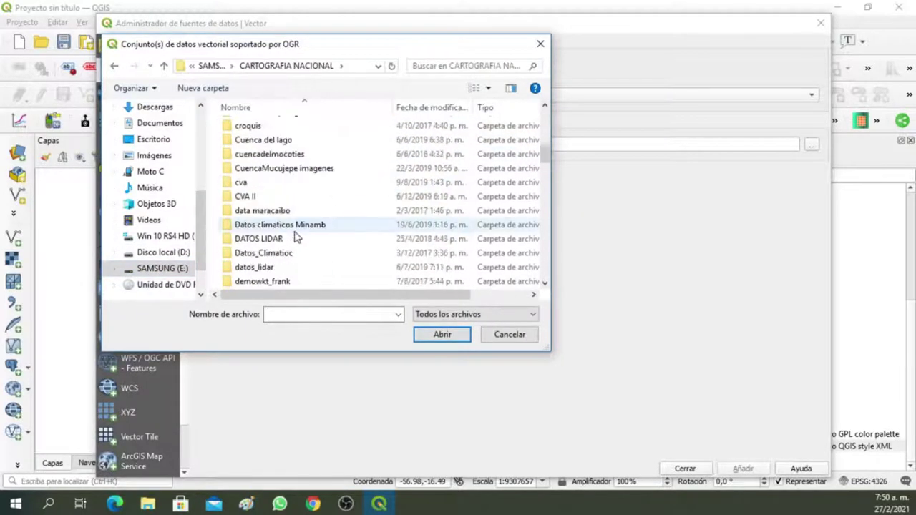
scroll(295, 236, down, 5)
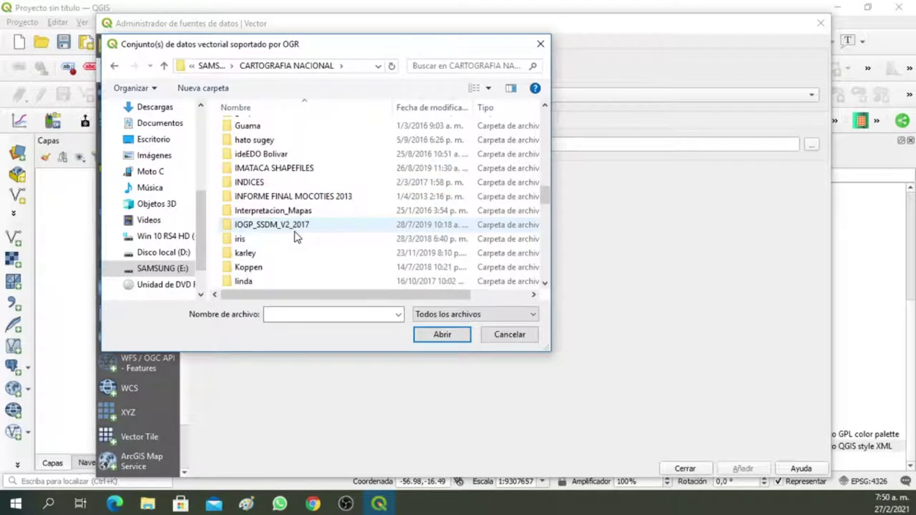
scroll(297, 238, down, 3)
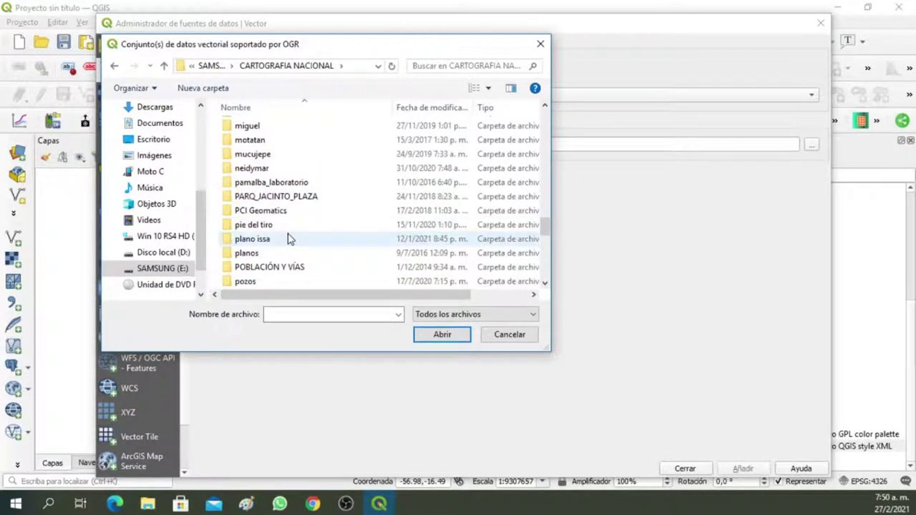
scroll(288, 240, up, 3)
scroll(290, 239, down, 4)
scroll(290, 239, down, 5)
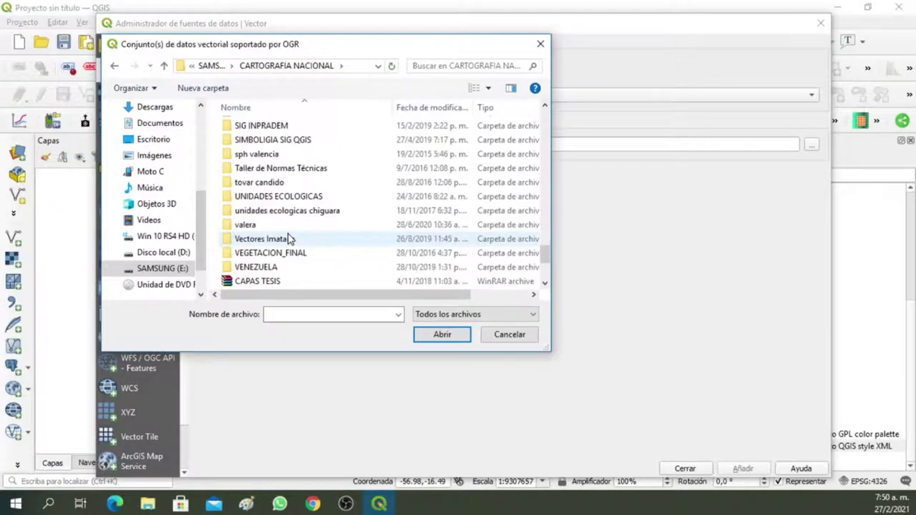
scroll(290, 239, up, 14)
scroll(289, 239, up, 2)
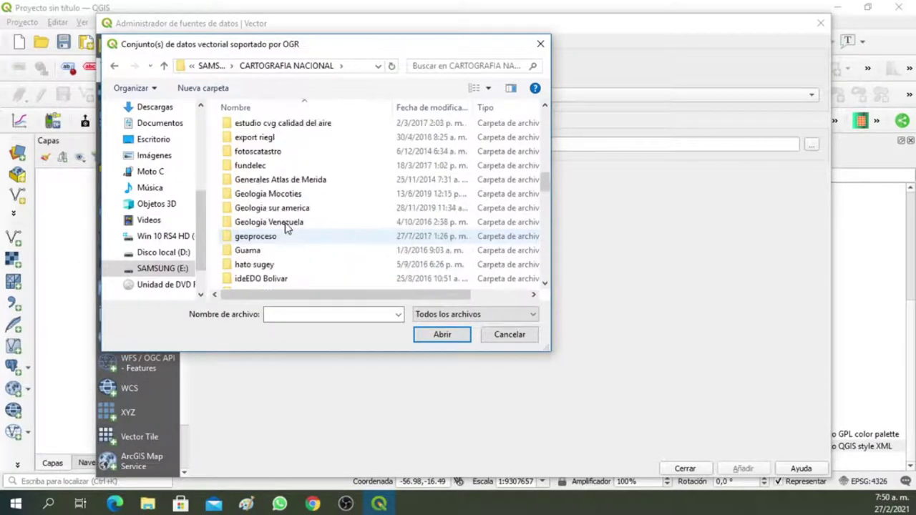
mouse_move(279, 224)
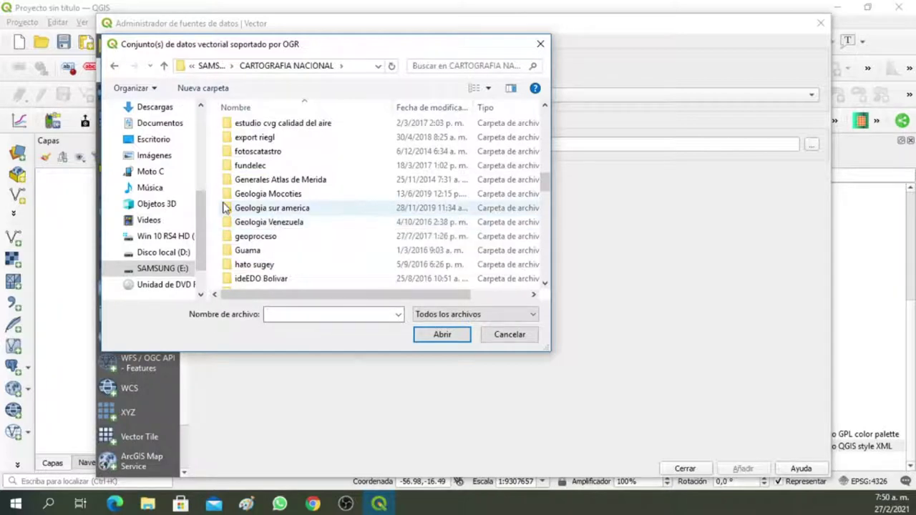
mouse_move(253, 207)
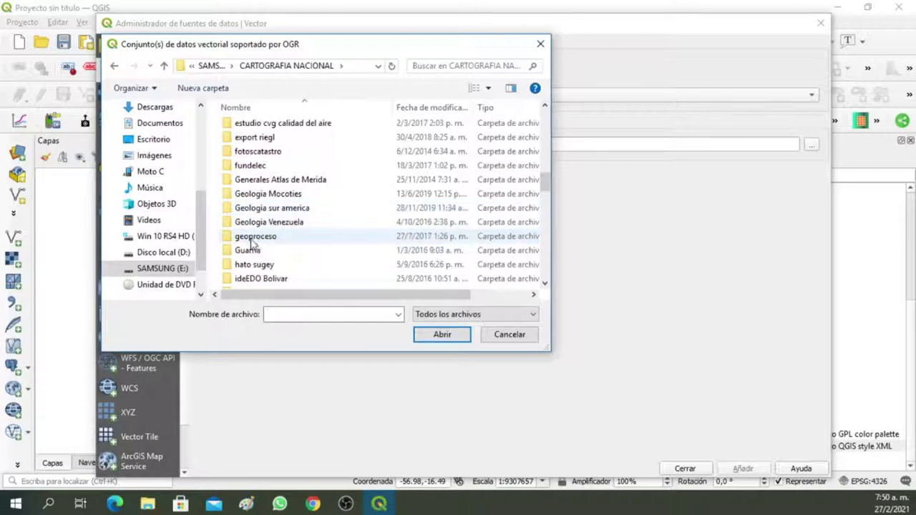
double_click(261, 223)
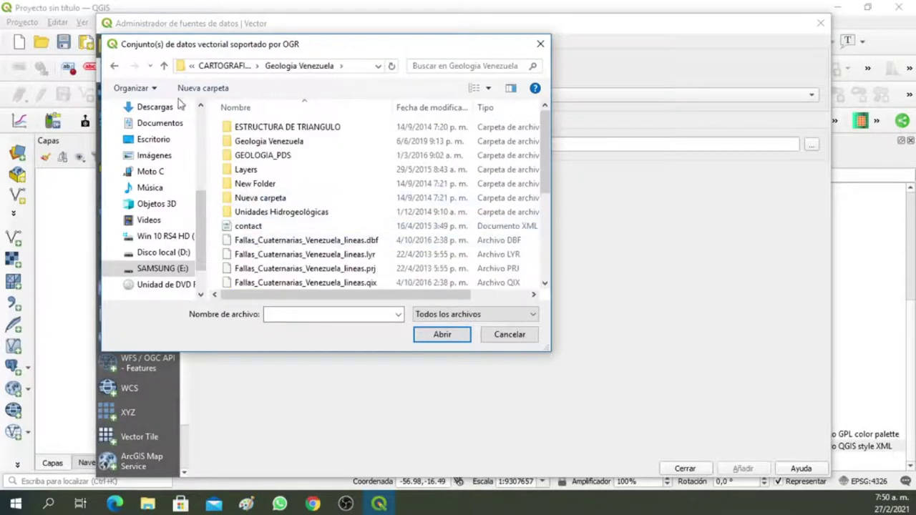
click(114, 65)
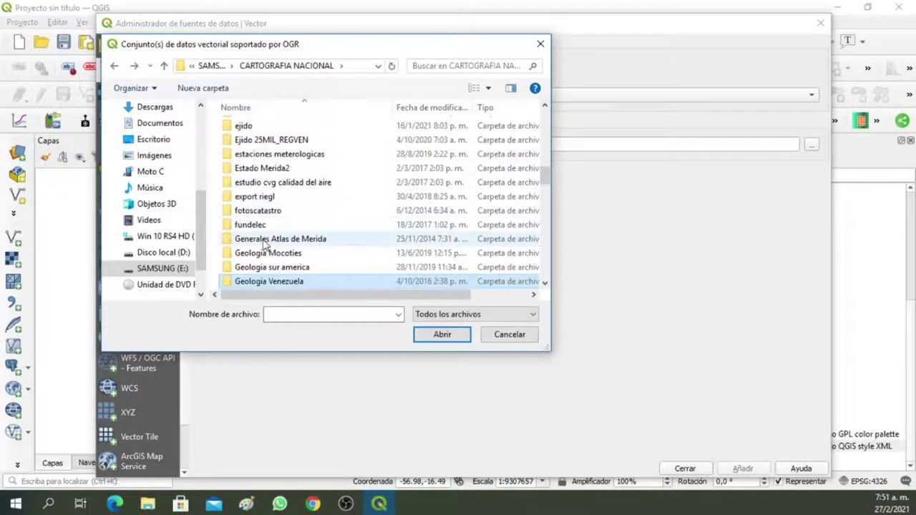
mouse_move(293, 278)
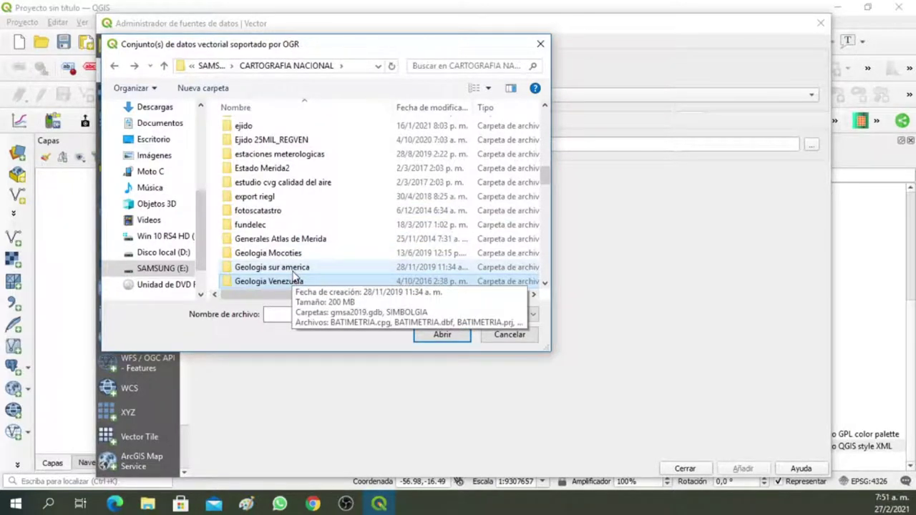
double_click(293, 269)
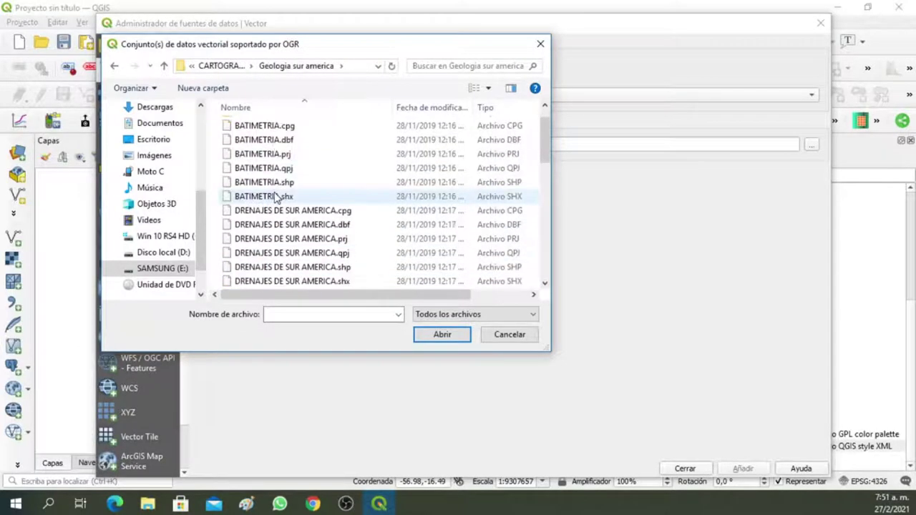
Step: Filter for ESRI shapefiles and add BATIMETRIA, DRENAJES DE SUR AMERICA, FALLAS, FOLDS and Geologia Sur america to the project
click(533, 314)
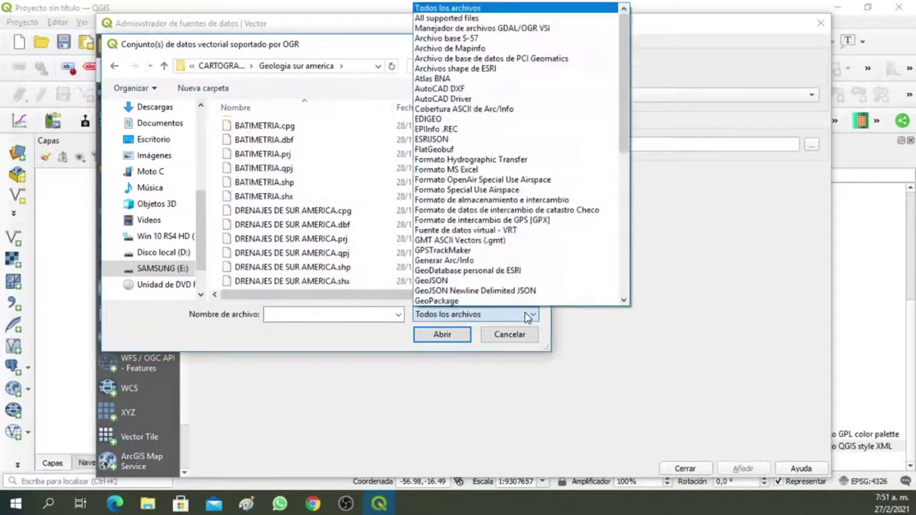
click(493, 69)
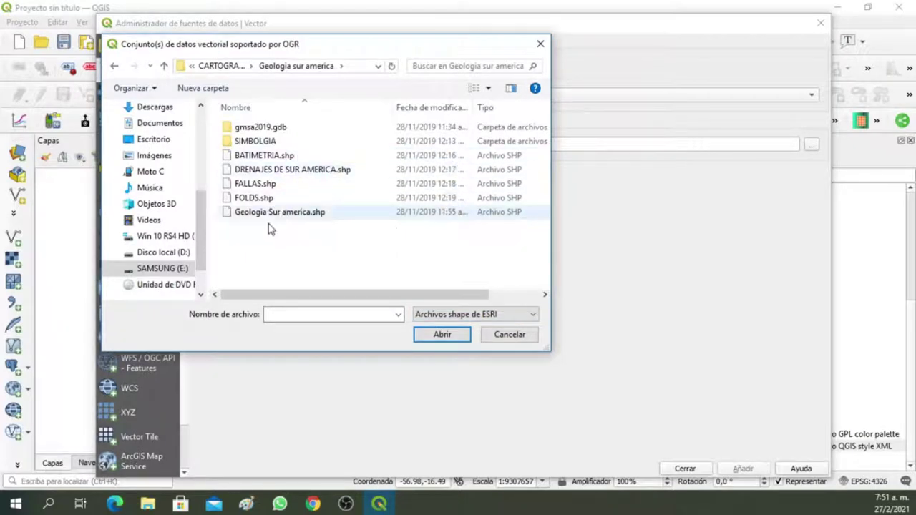
drag(264, 235, 266, 157)
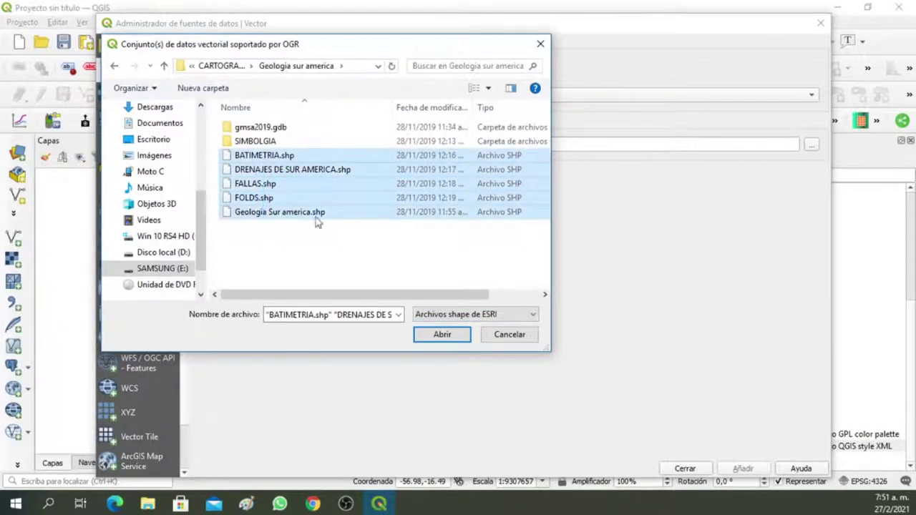
click(433, 337)
click(741, 470)
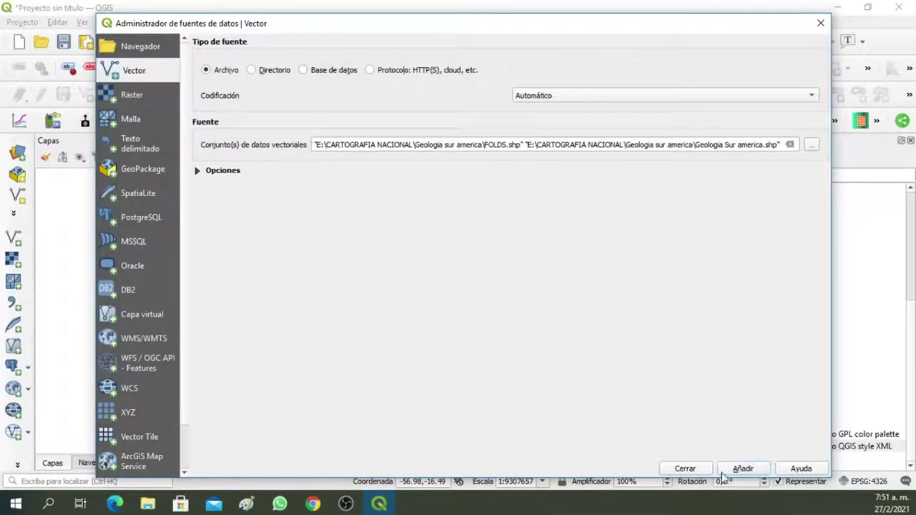
Step: Close the data source manager and move the BATIMETRIA layer to the end of the layer order, below Geologia Sur america
click(698, 471)
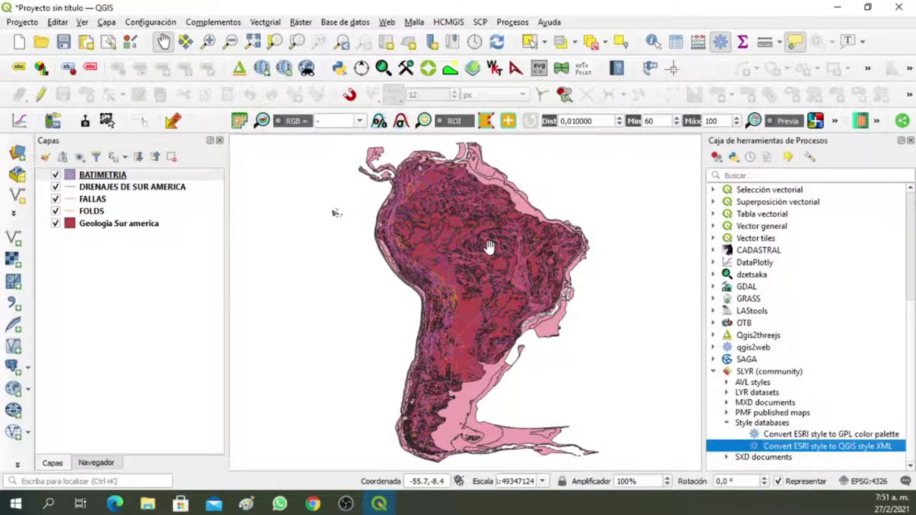
drag(489, 247, 467, 250)
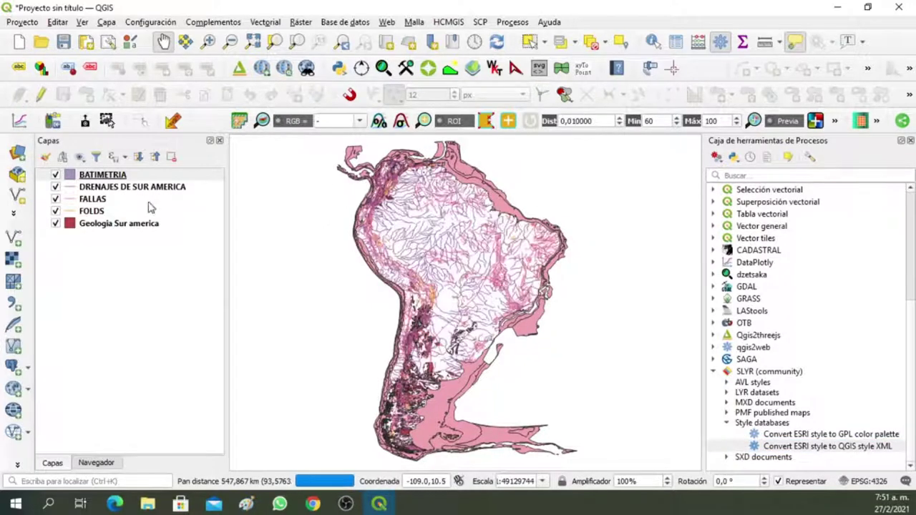
drag(80, 179, 90, 249)
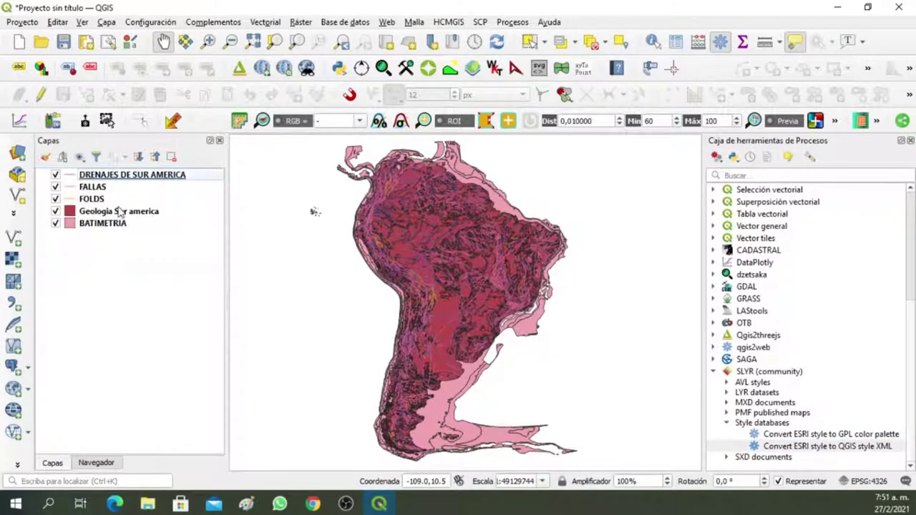
Step: Examine the Unit_Code values in the Geologia Sur america attribute table, closing the table when done
right_click(112, 214)
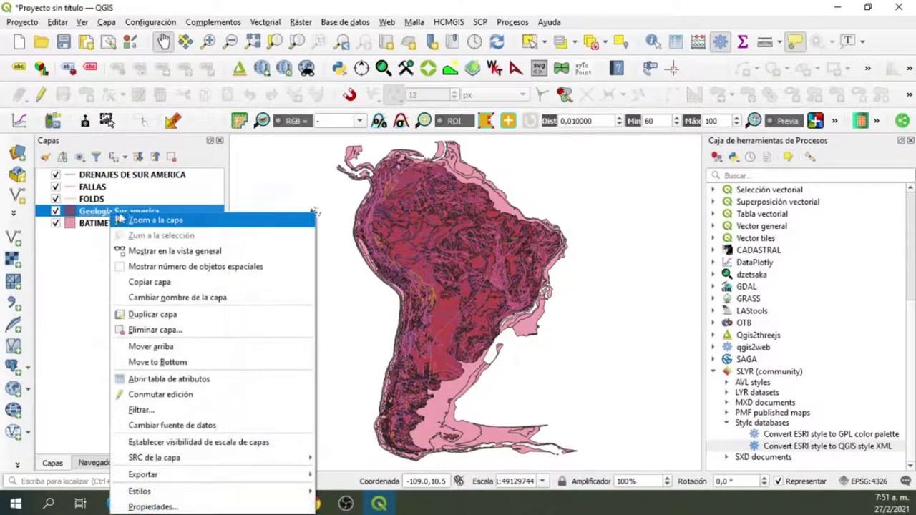
click(147, 381)
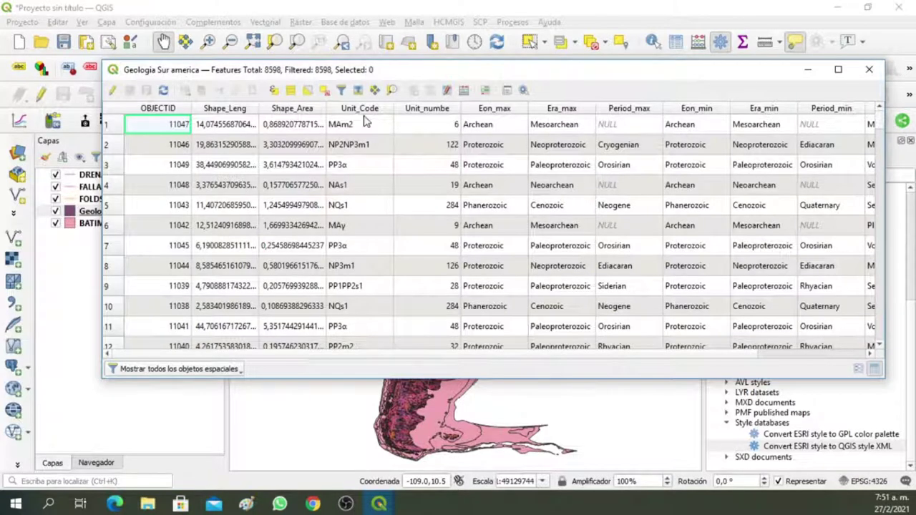
scroll(353, 166, down, 19)
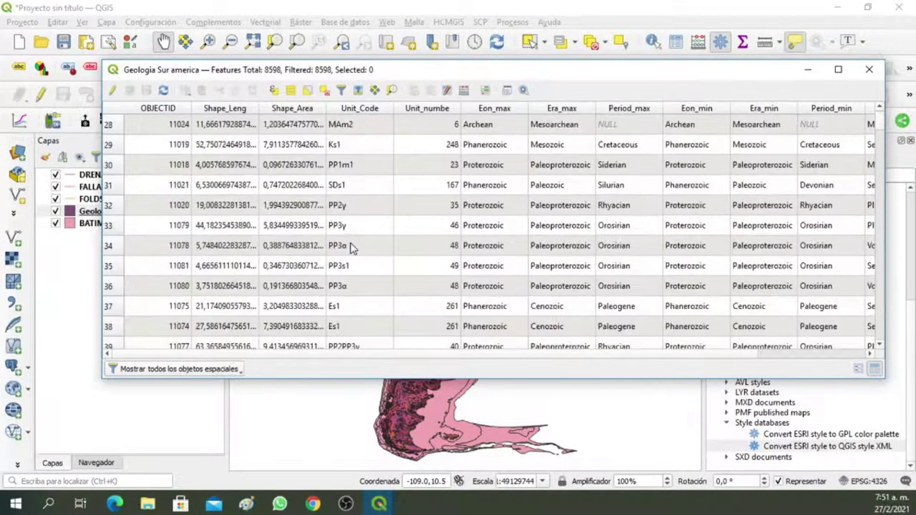
scroll(353, 295, down, 20)
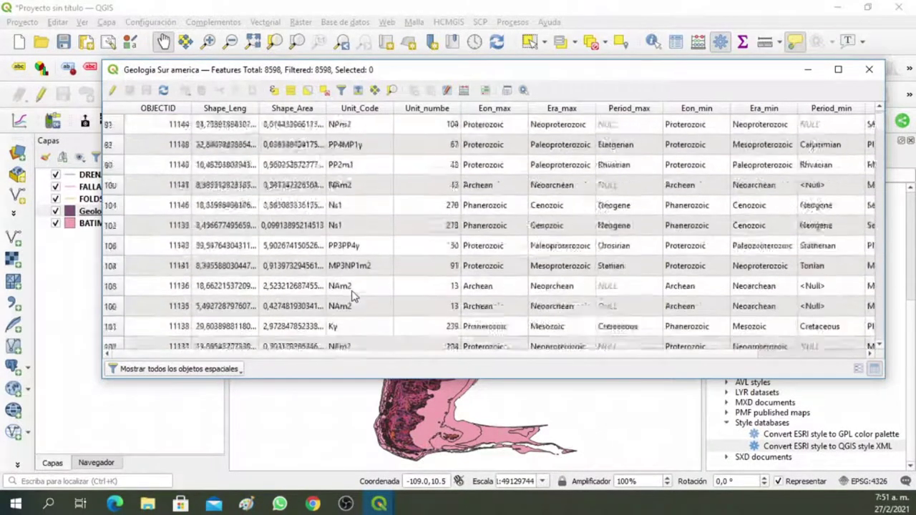
scroll(353, 295, down, 20)
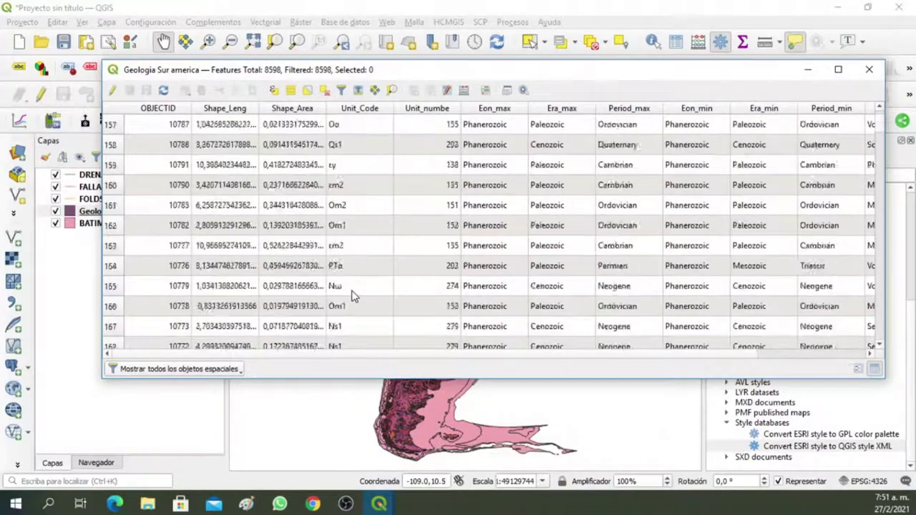
scroll(353, 295, down, 20)
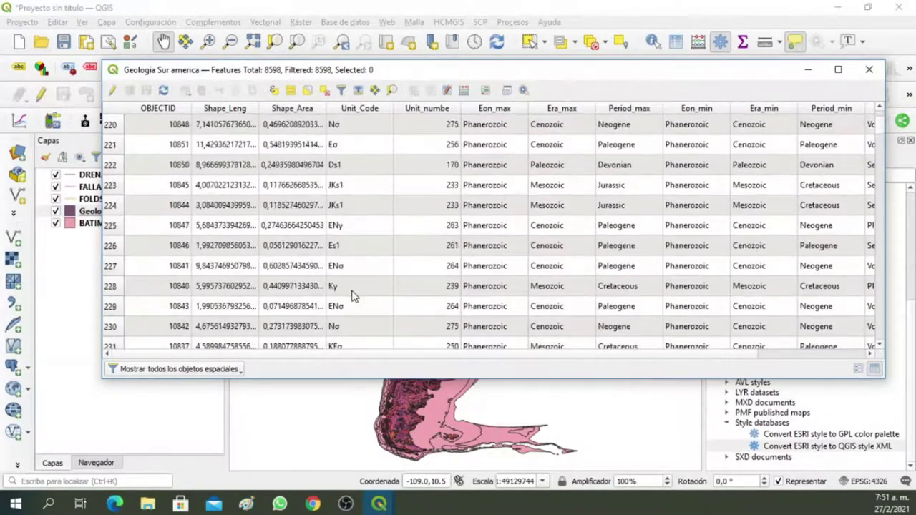
scroll(352, 294, down, 20)
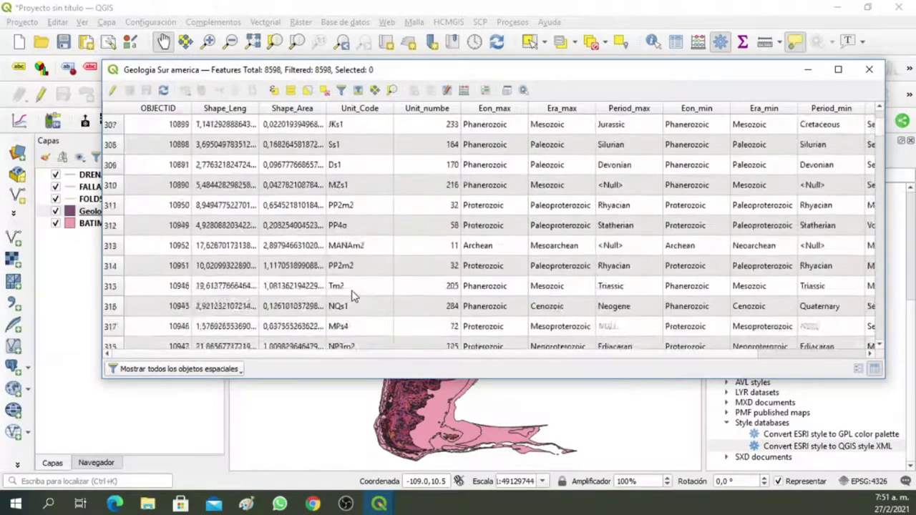
scroll(353, 295, down, 10)
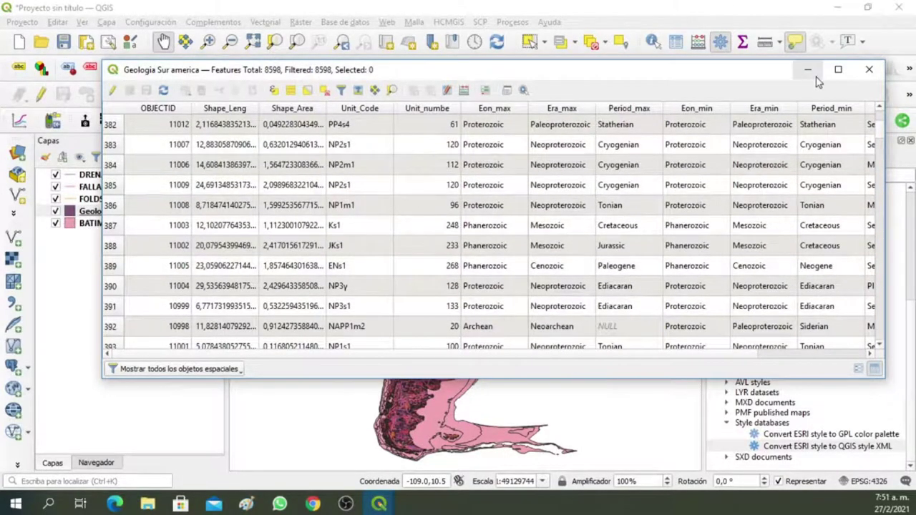
click(869, 70)
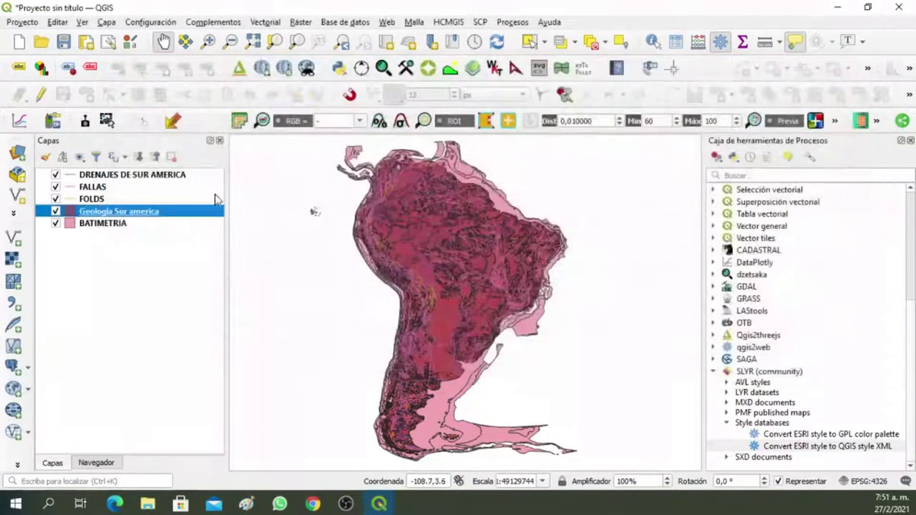
Step: Zoom to the BATIMETRIA layer and examine the Depth_m field in its attribute table, closing the table when done
right_click(107, 231)
click(132, 238)
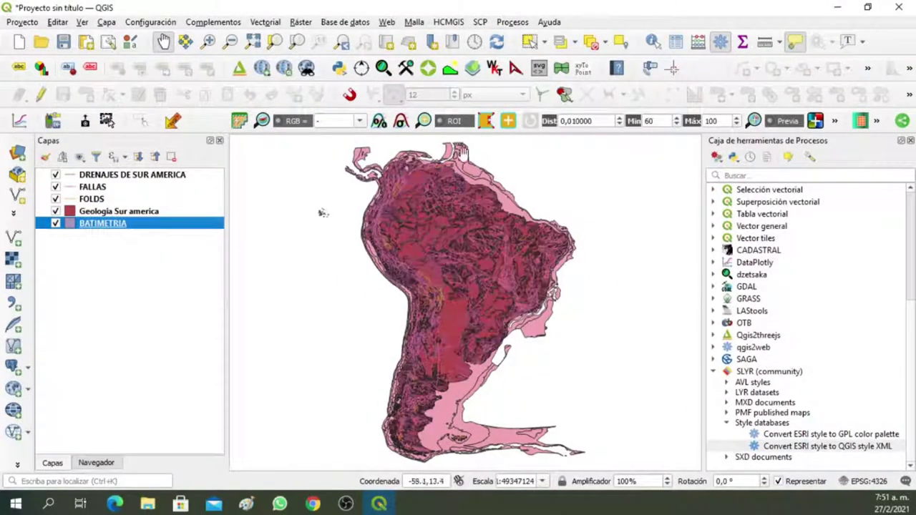
right_click(150, 229)
click(205, 377)
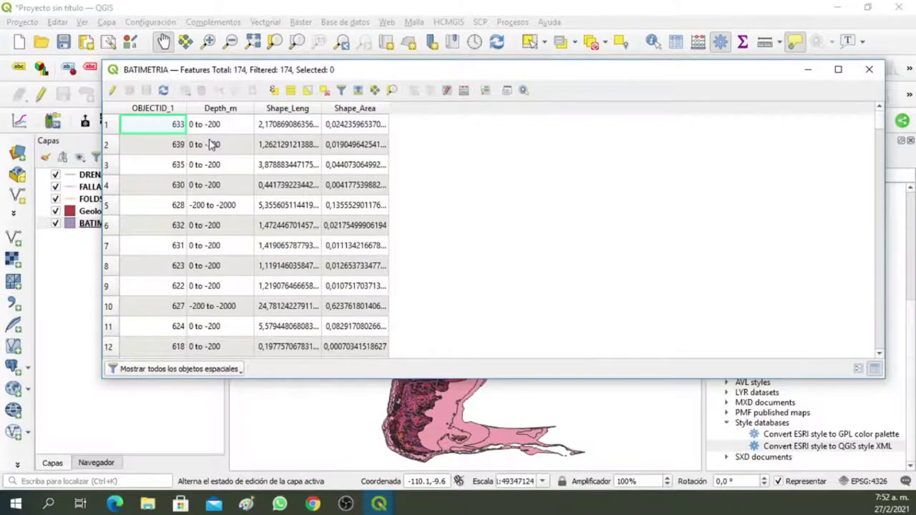
scroll(213, 236, down, 15)
scroll(216, 126, up, 6)
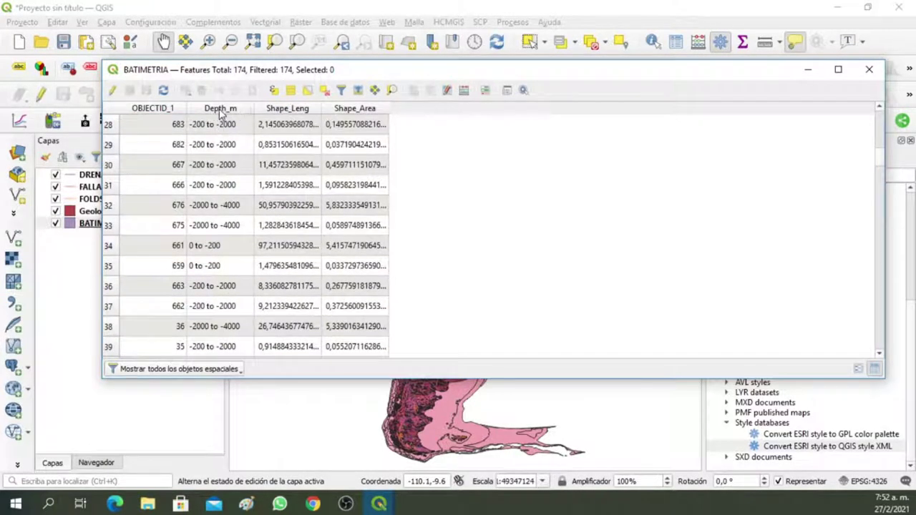
click(869, 70)
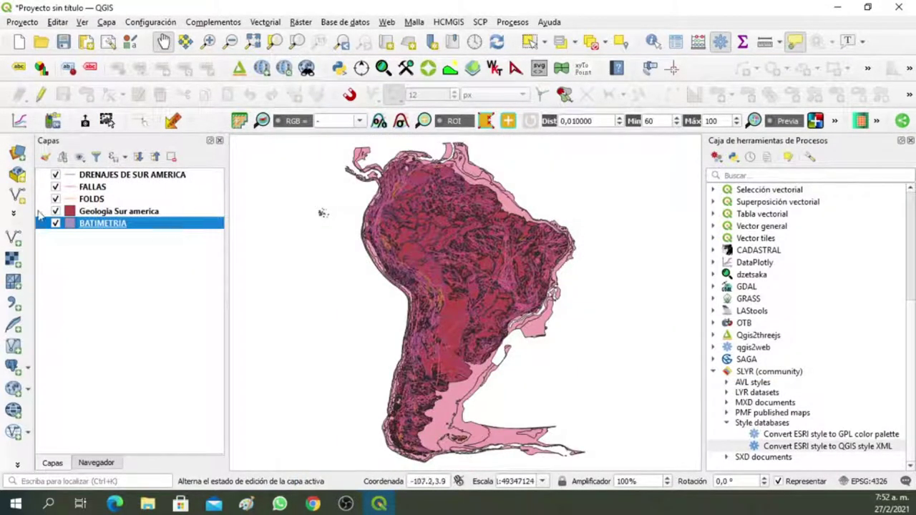
Step: Hide the Geologia Sur america, DRENAJES DE SUR AMERICA, FALLAS and FOLDS layers, leaving only BATIMETRIA displayed
click(56, 211)
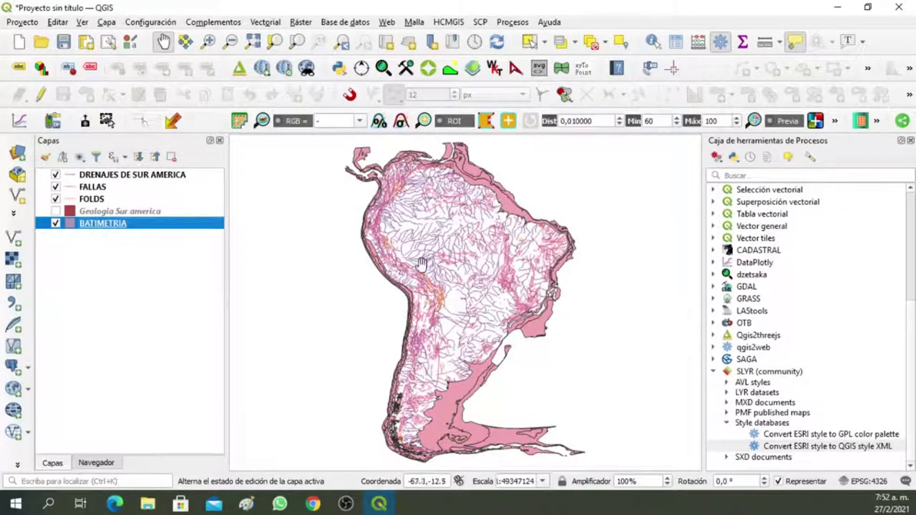
click(55, 175)
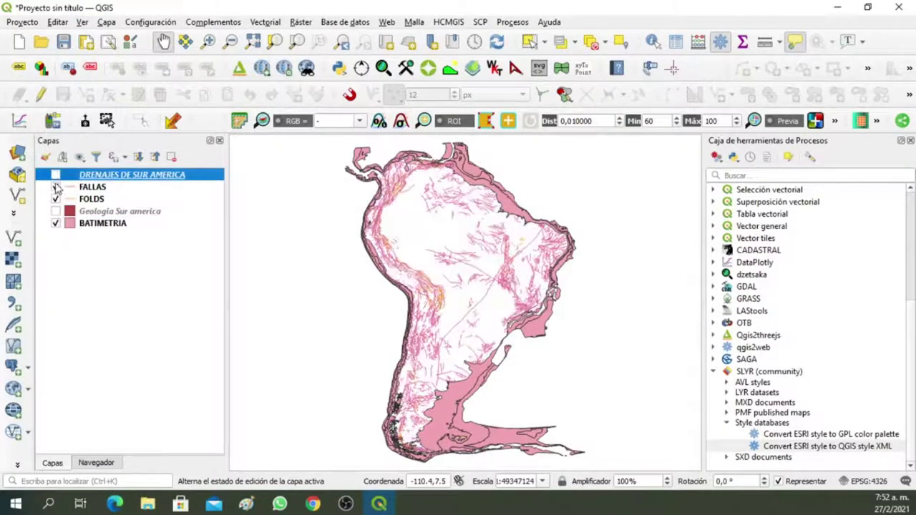
click(55, 187)
click(56, 199)
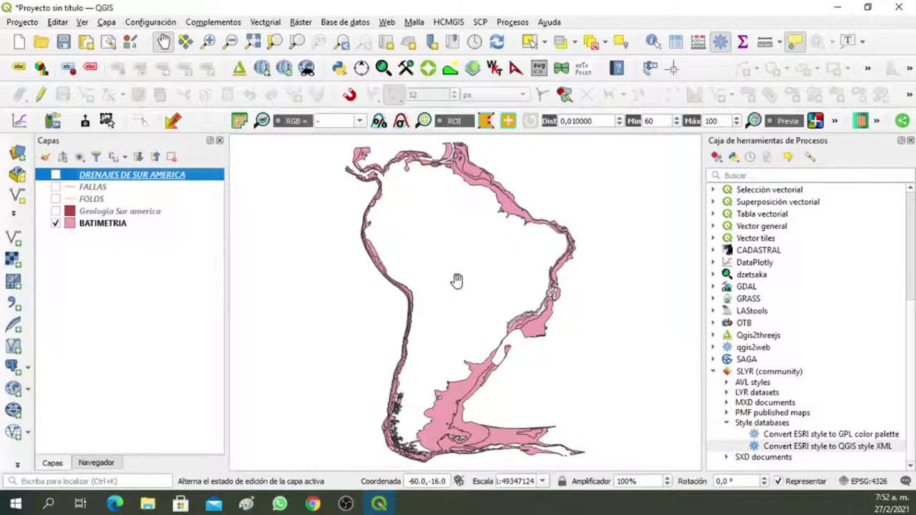
drag(458, 280, 458, 262)
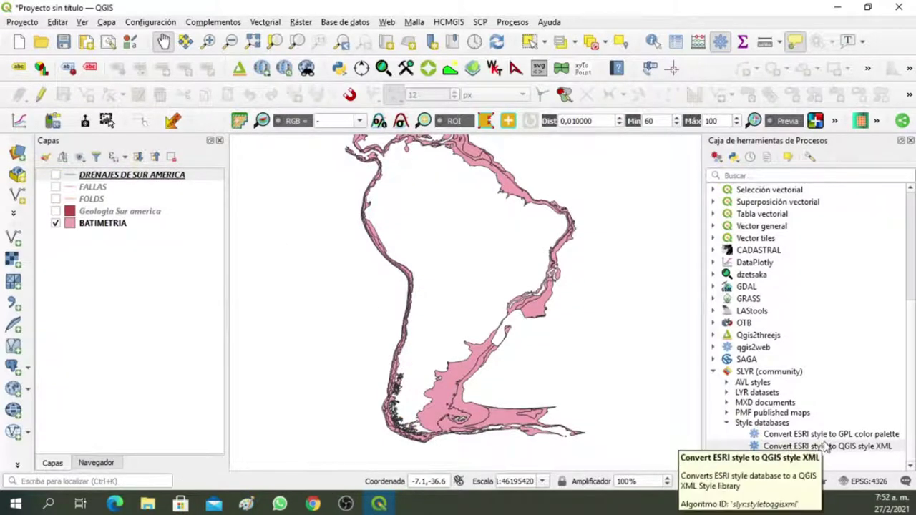
Step: Open the BATIMETRIA layer properties and set its symbology to Categorizado
right_click(143, 226)
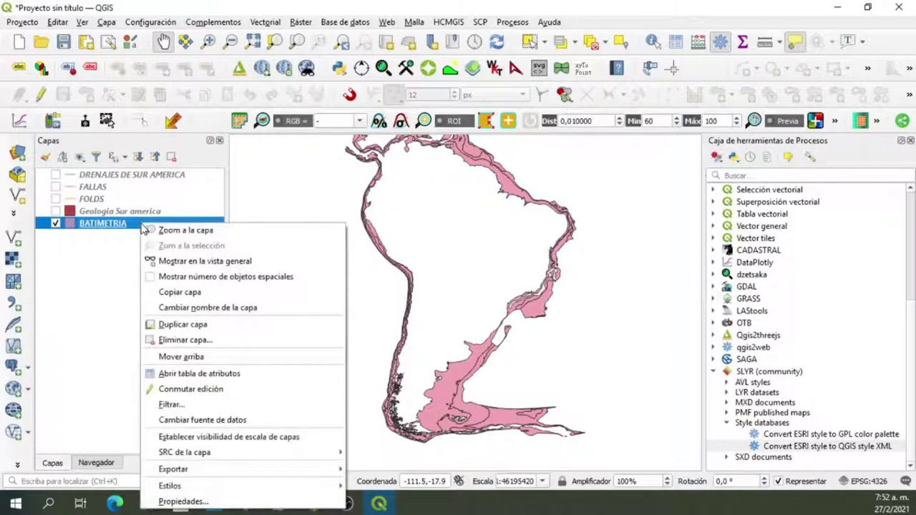
click(193, 502)
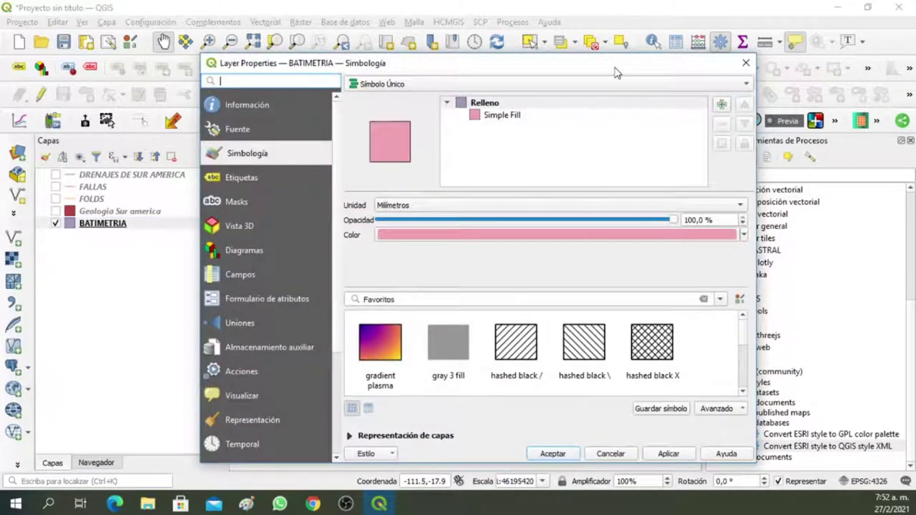
drag(614, 66, 583, 38)
click(551, 57)
click(389, 66)
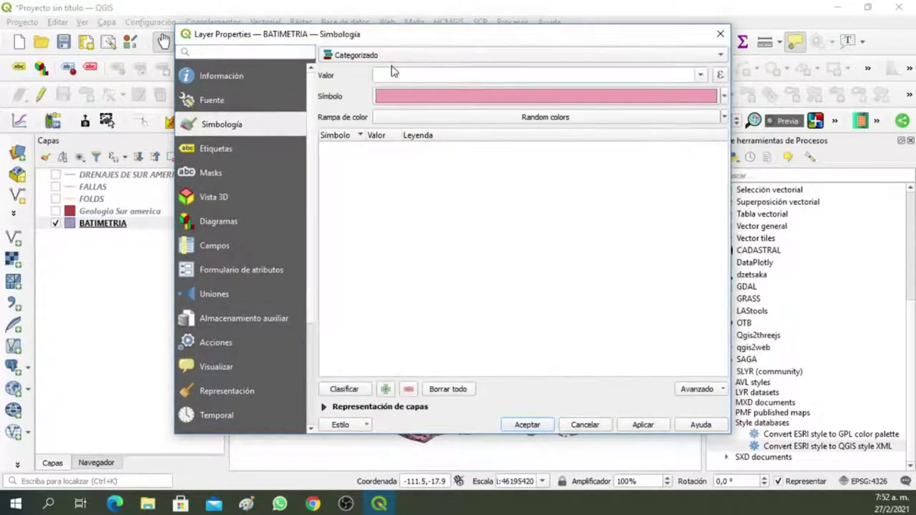
Step: Classify the BATIMETRIA symbology by the Depth_m field and delete the category for all other values
click(699, 75)
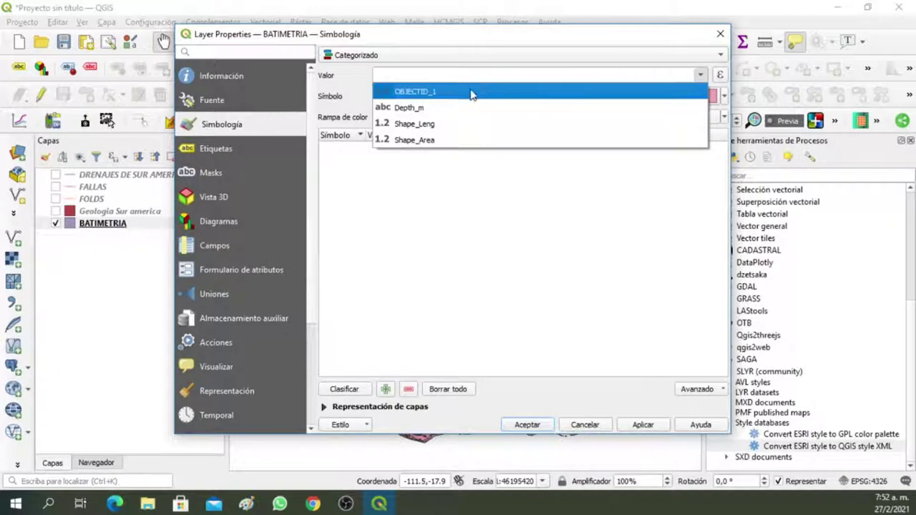
click(435, 107)
click(349, 390)
click(372, 207)
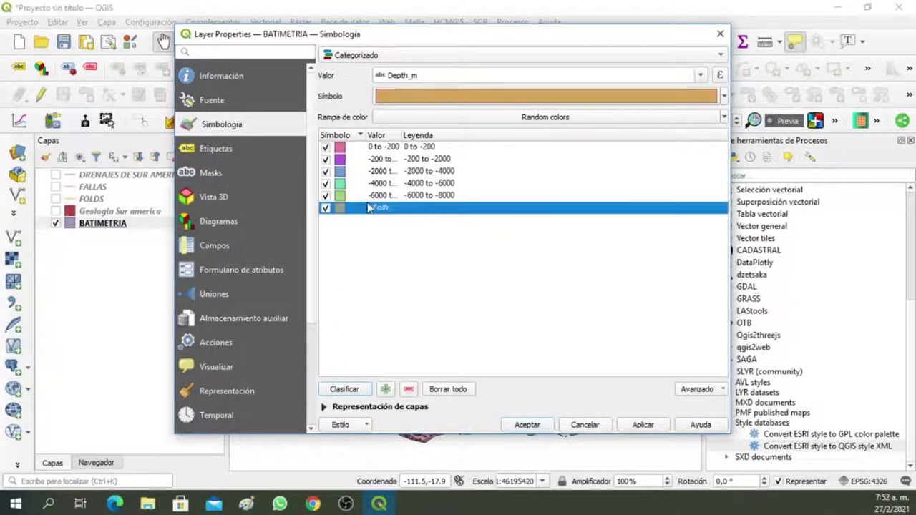
click(407, 389)
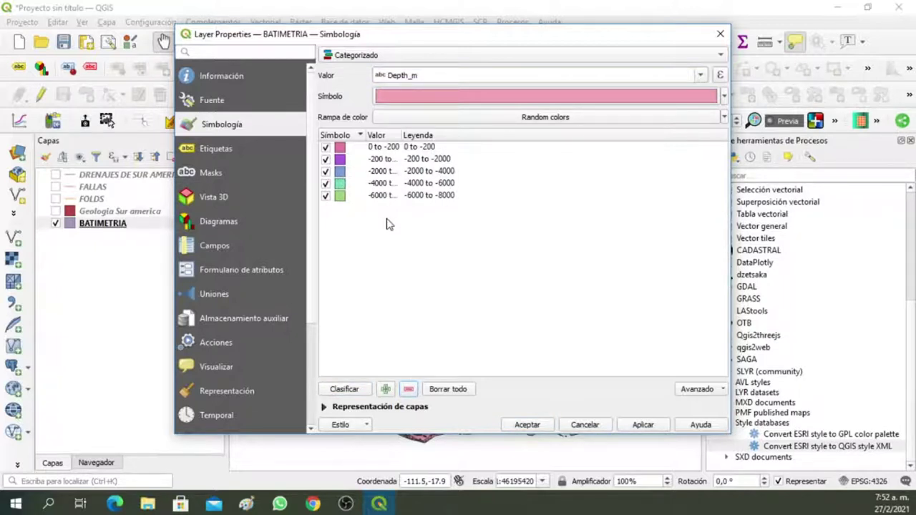
Step: Try to match the BATIMETRIA depth categories to the saved symbols
click(714, 391)
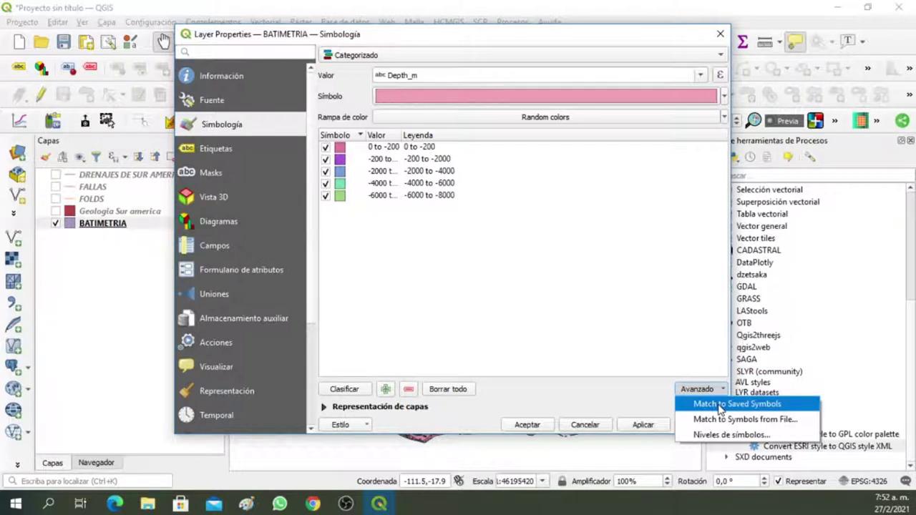
click(721, 405)
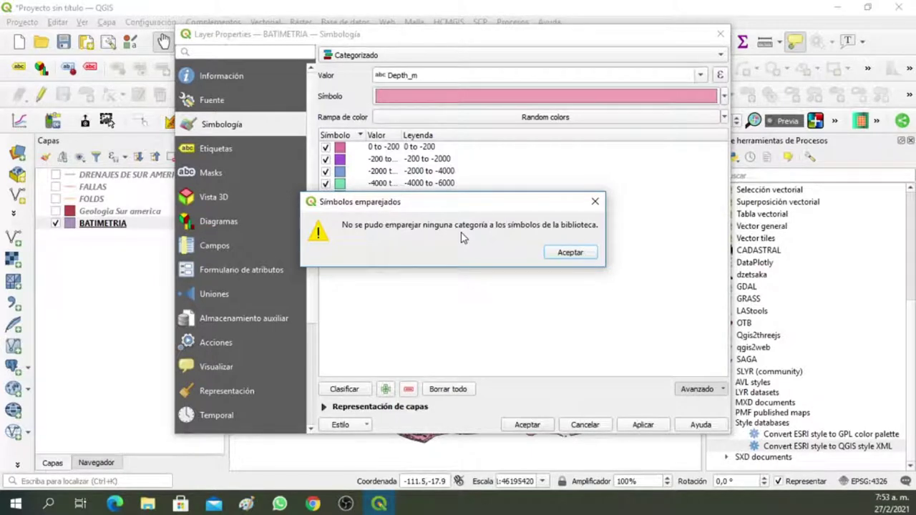
click(595, 202)
Step: Match the depth categories to symbols from the GEOLOGIAsurAMERICA XML file in Curso_onli_qgis, Modulo E, stlys on the C: drive
click(714, 389)
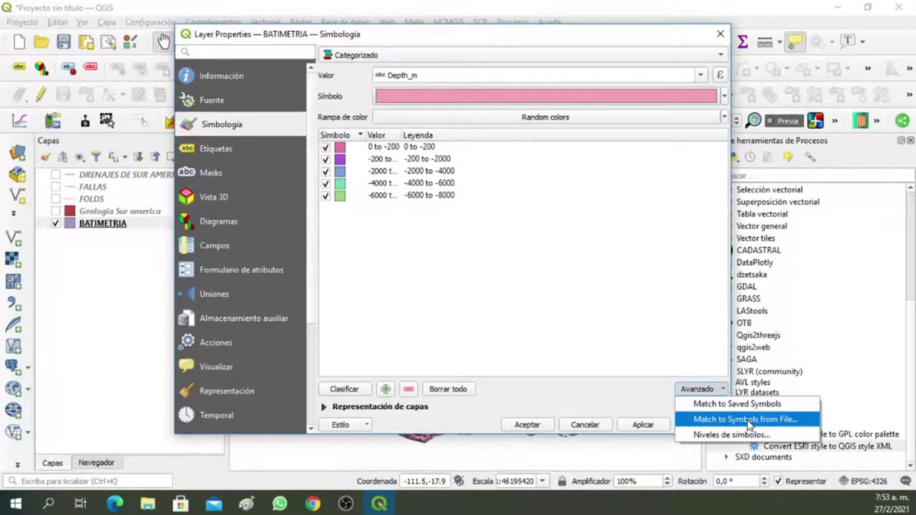
click(749, 420)
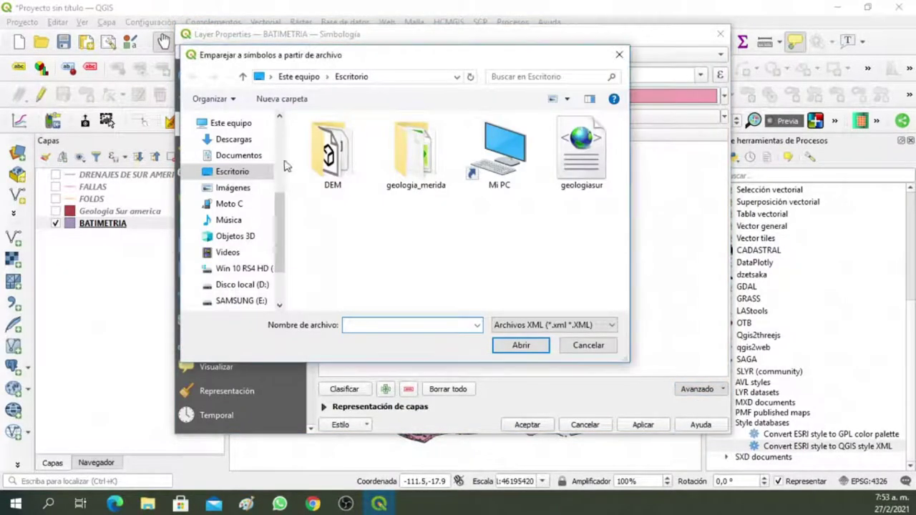
click(243, 268)
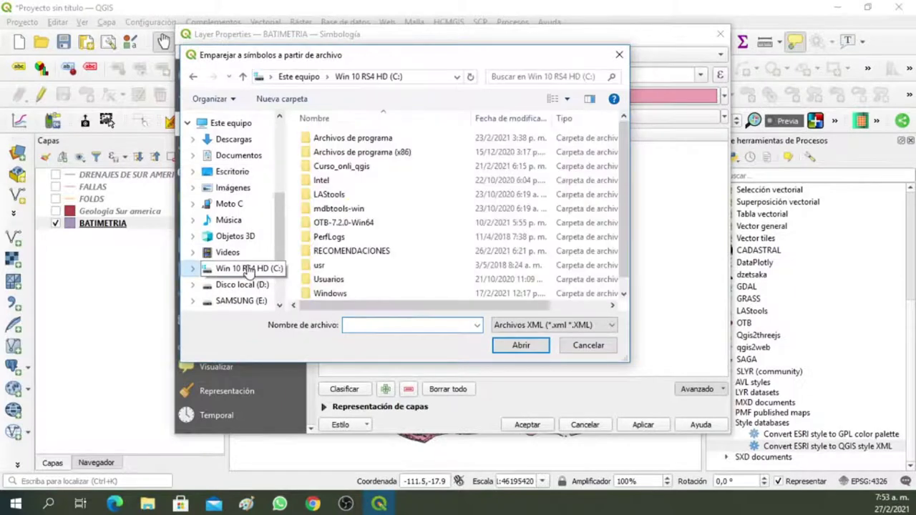
double_click(340, 171)
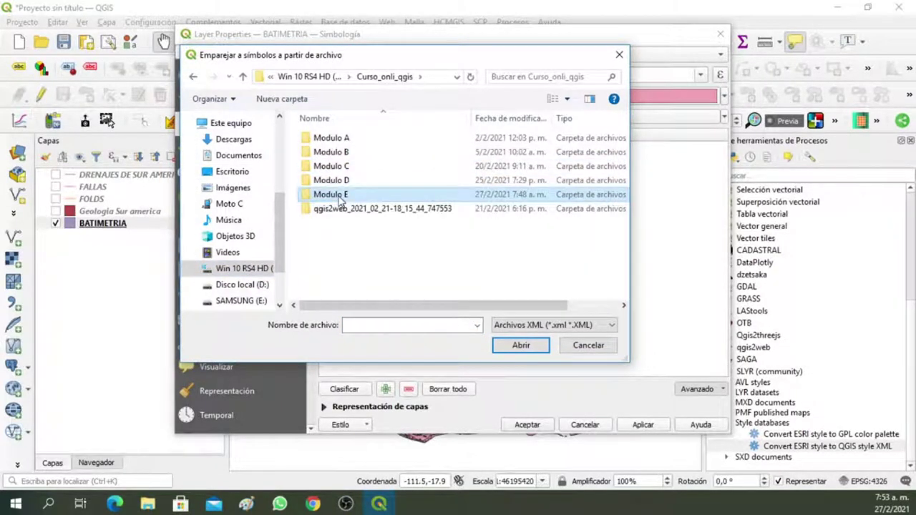
double_click(341, 194)
double_click(341, 169)
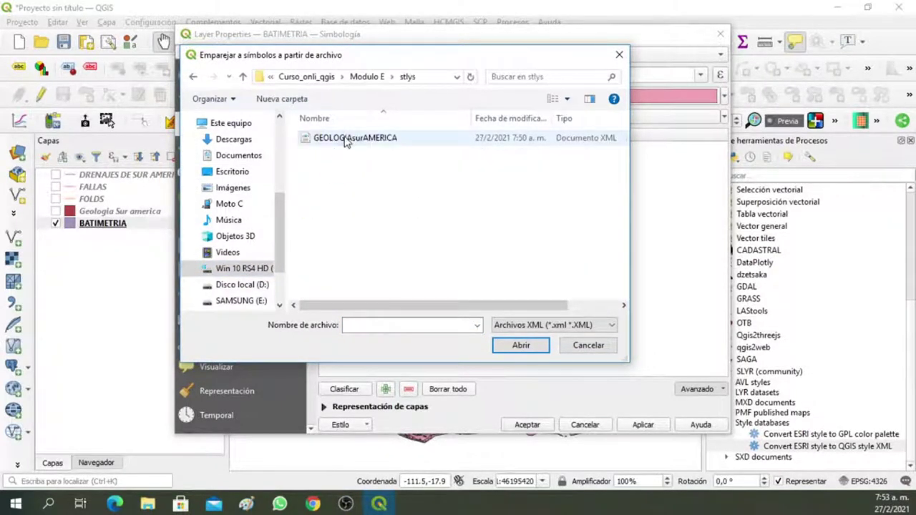
click(345, 140)
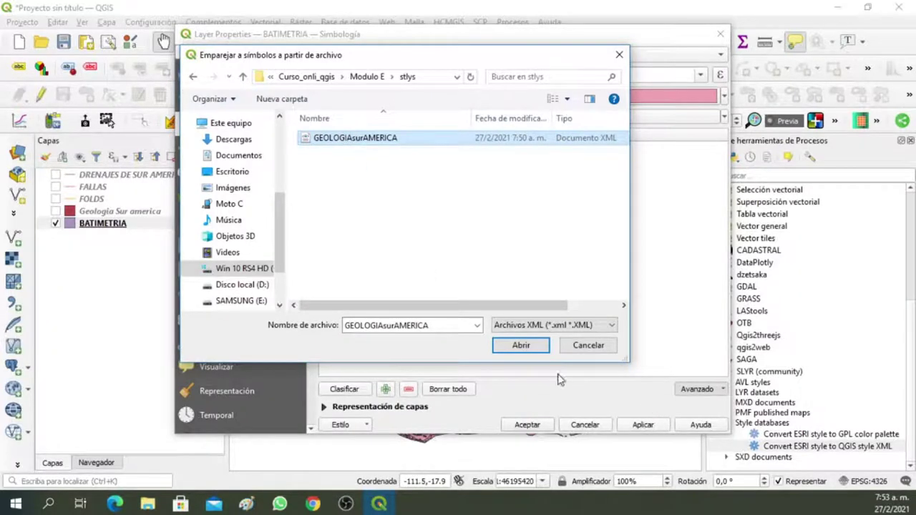
click(522, 346)
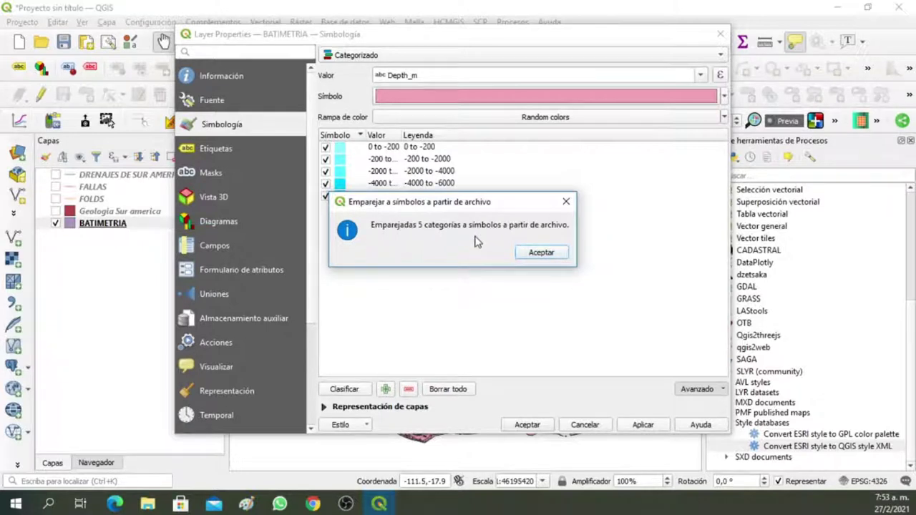
Step: Apply the matched depth symbols to the BATIMETRIA layer and close its properties
click(544, 258)
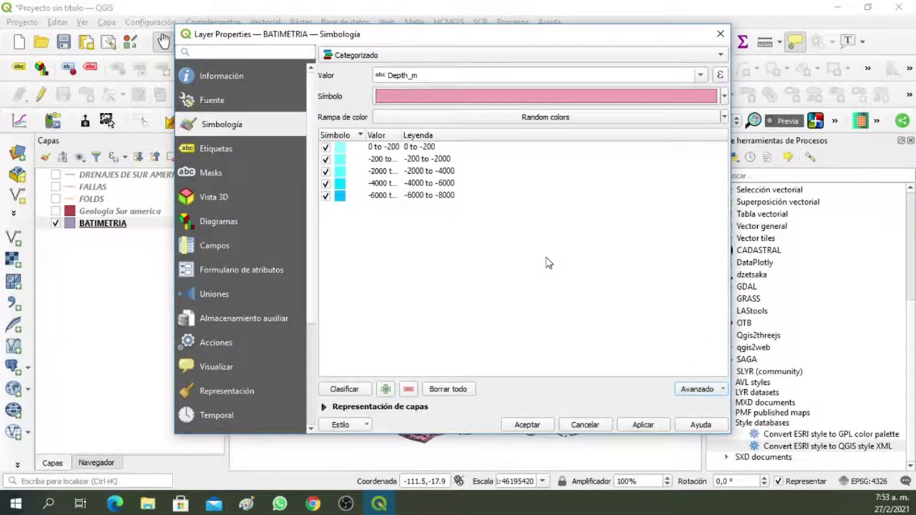
click(642, 424)
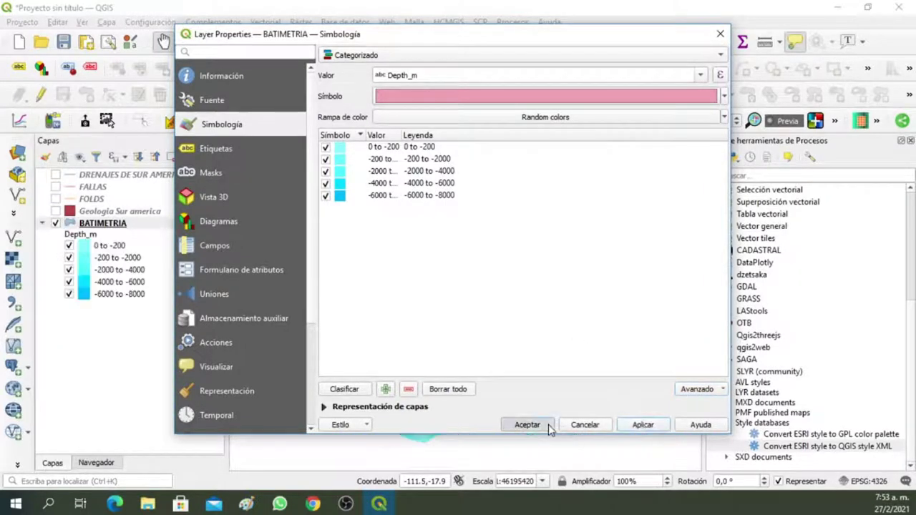
click(533, 424)
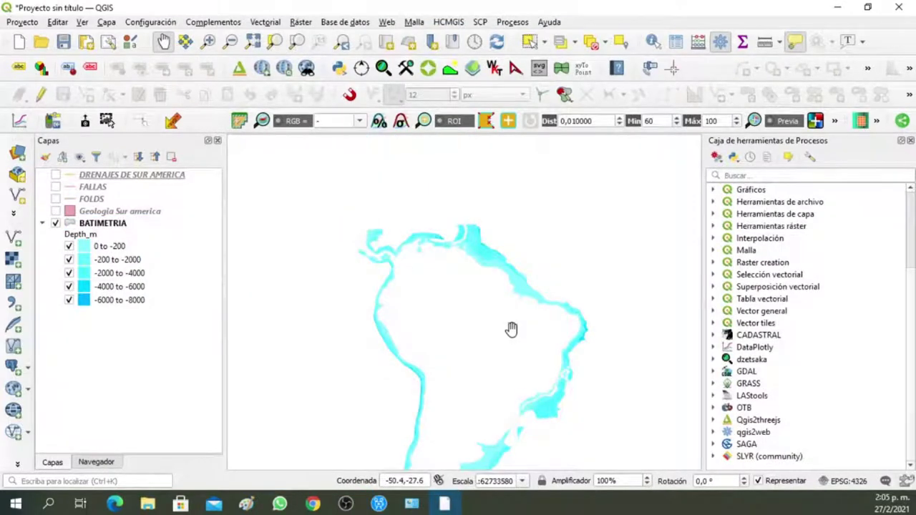
drag(511, 329, 505, 239)
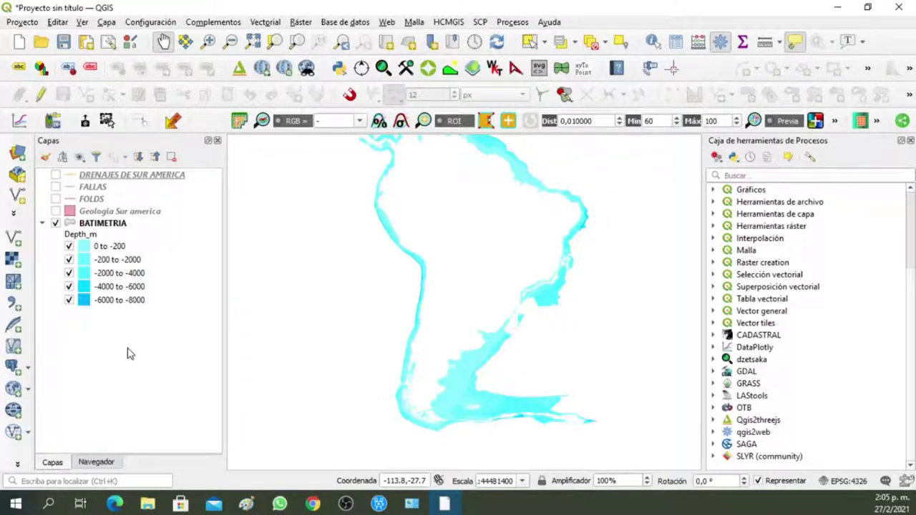
Step: Make the Geologia Sur america layer visible and set its symbology to Categorizado in the layer properties
click(56, 212)
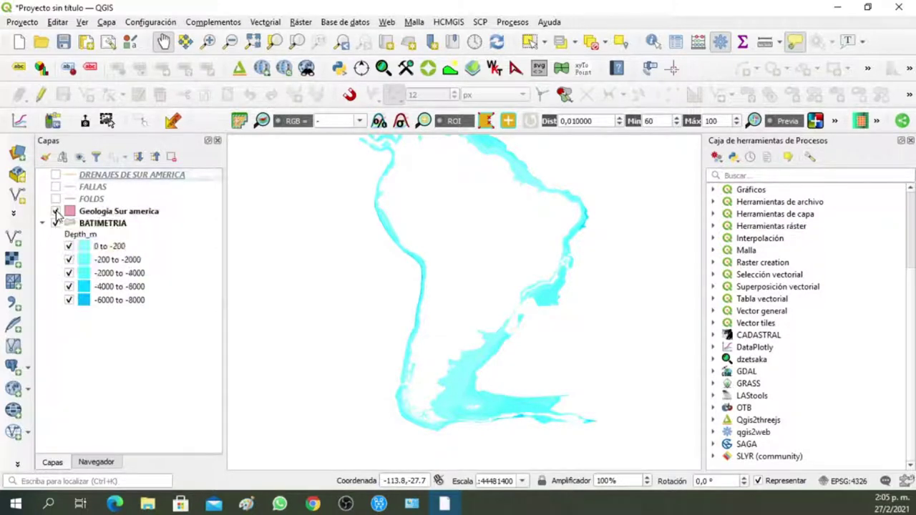
right_click(121, 212)
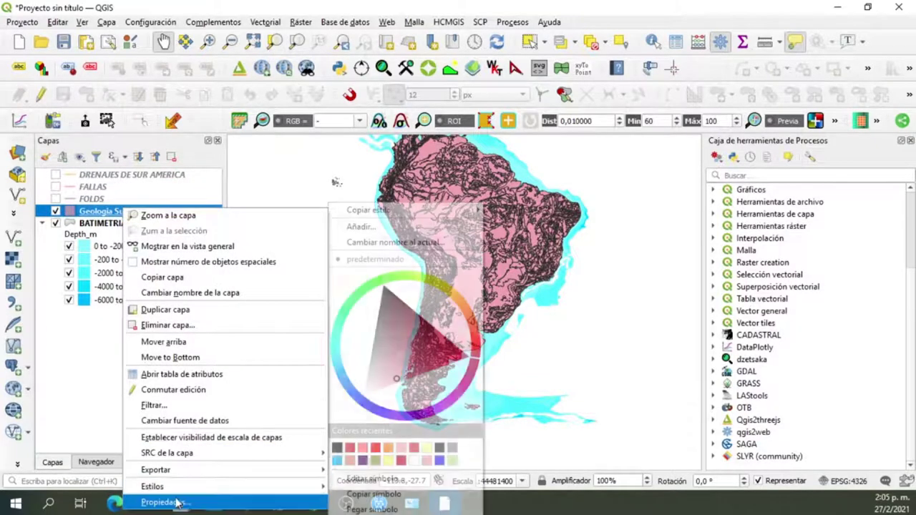
click(180, 501)
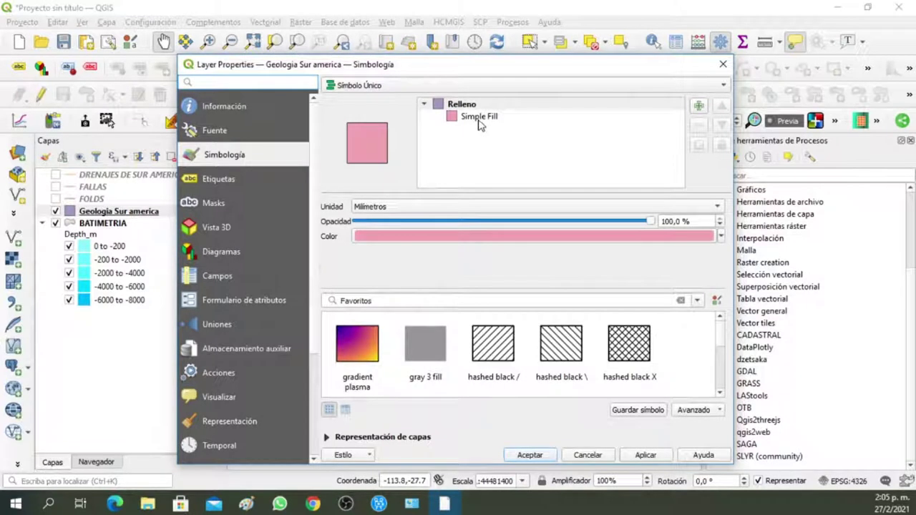
click(443, 86)
click(425, 98)
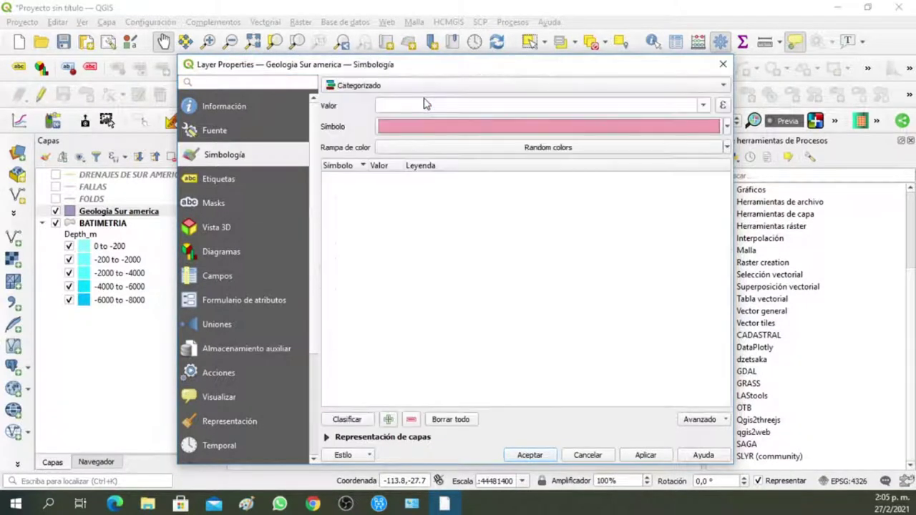
Step: Classify the Geologia Sur america symbology by the Unit_Code field
click(705, 105)
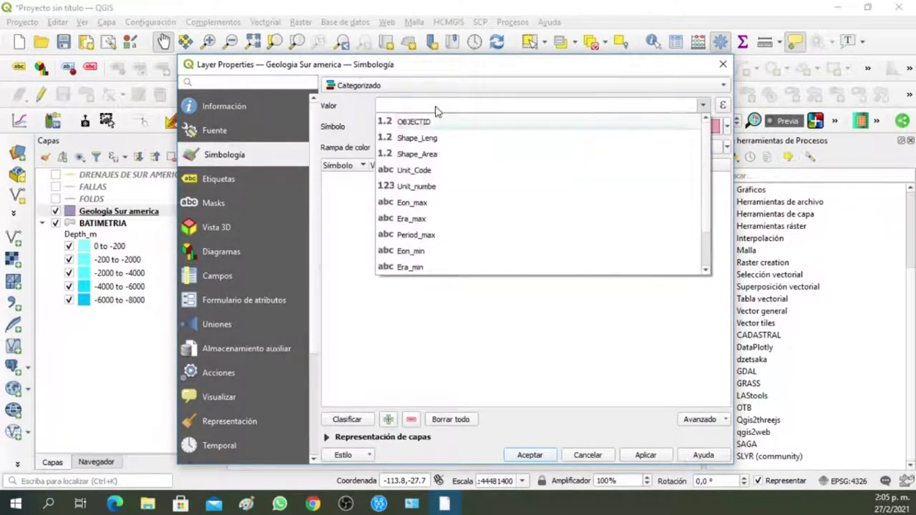
click(414, 172)
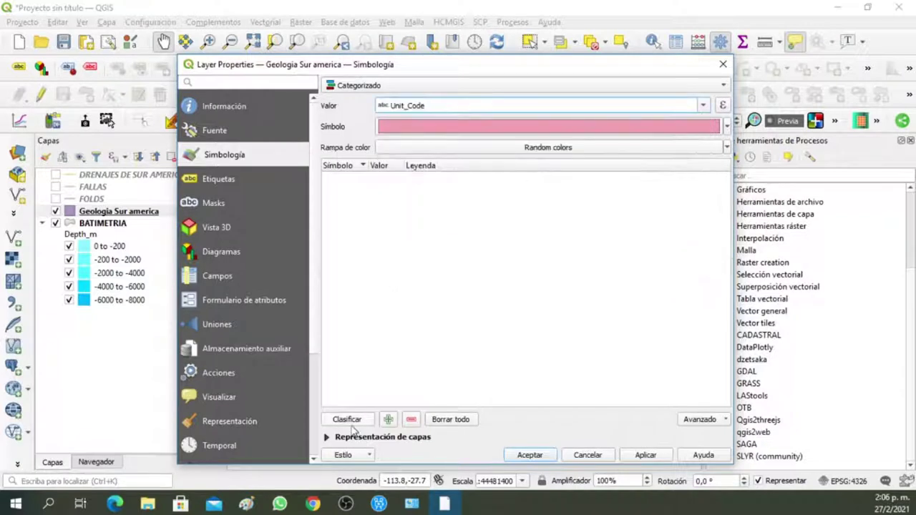
click(347, 420)
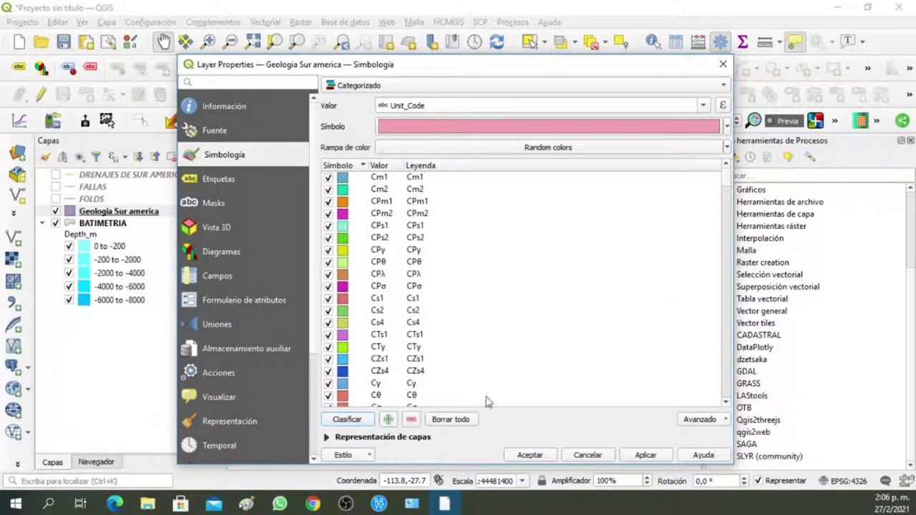
Step: Match the Unit_Code categories to symbols from the GEOLOGIAsurAMERICA XML file in the stlys folder and review the category symbols
click(721, 422)
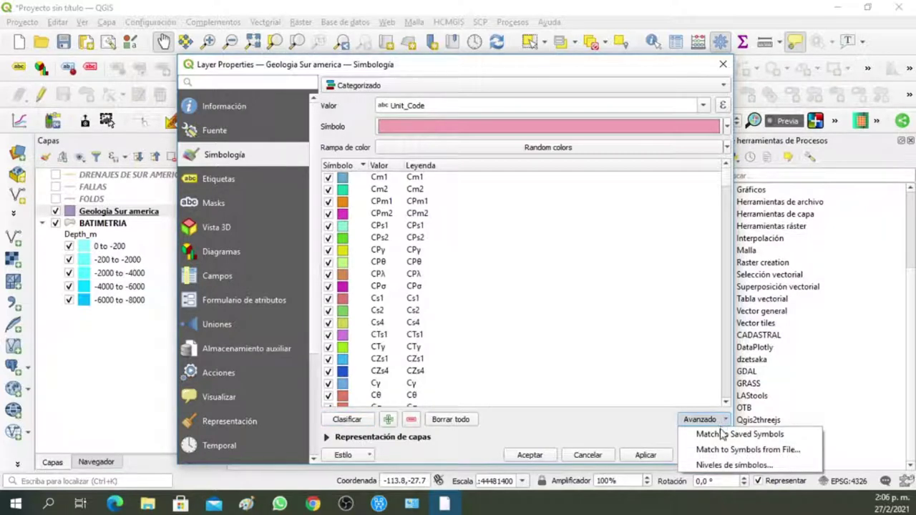
click(723, 451)
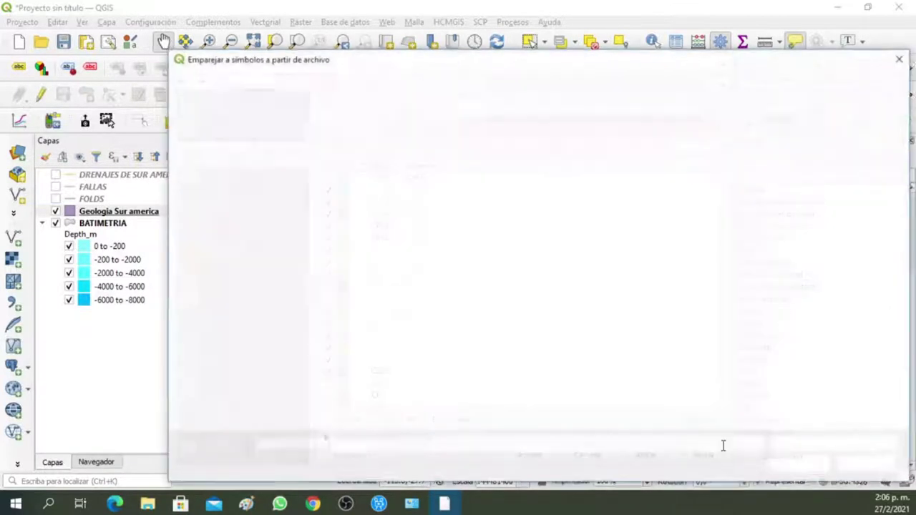
click(348, 144)
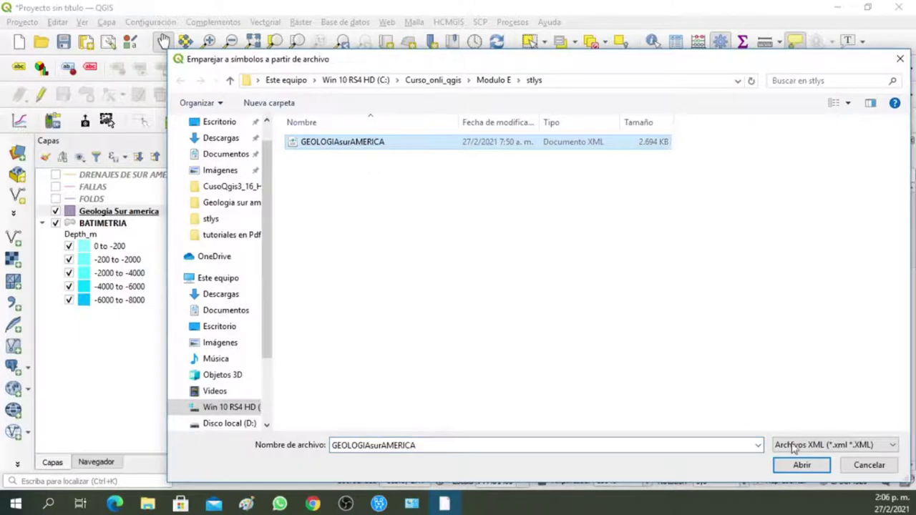
click(802, 464)
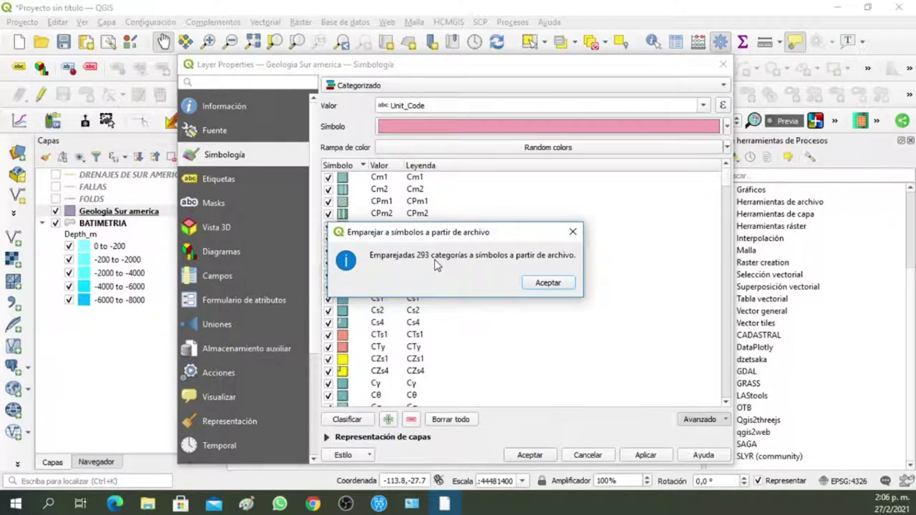
click(541, 283)
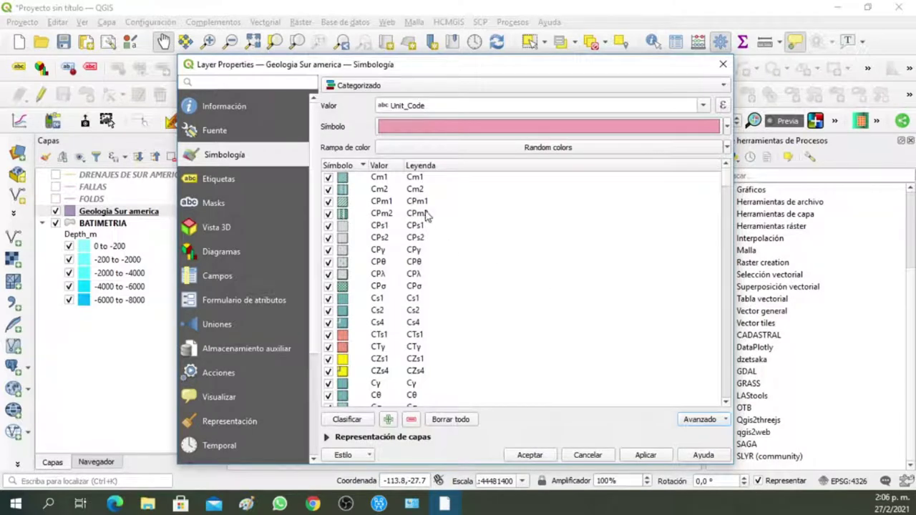
scroll(483, 359, down, 1)
scroll(483, 359, down, 4)
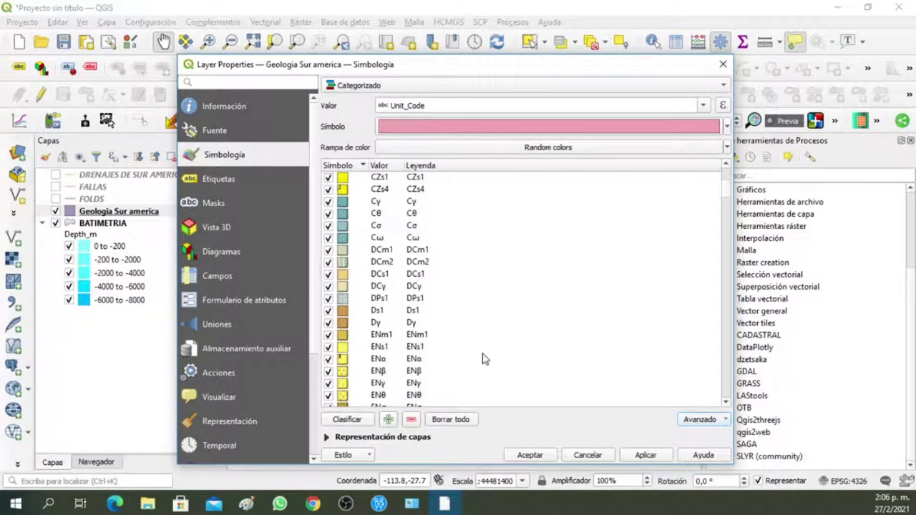
scroll(483, 358, down, 4)
scroll(482, 358, down, 8)
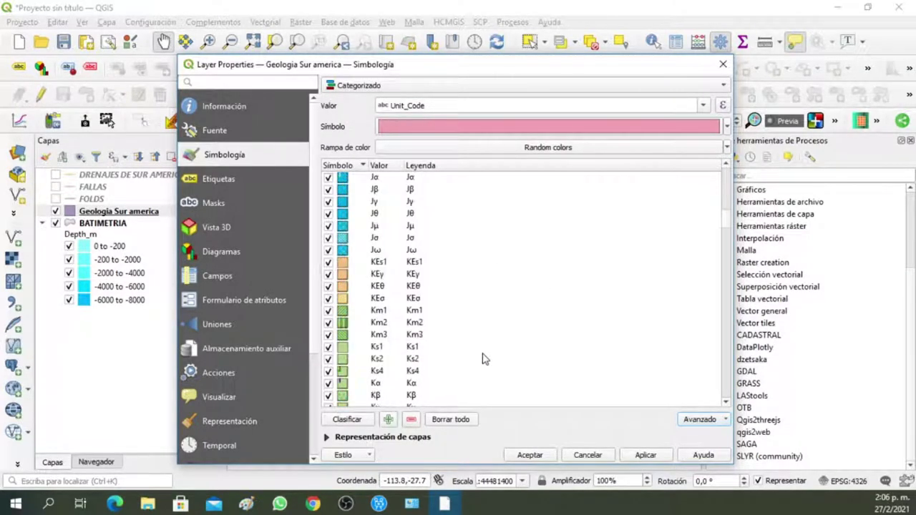
scroll(483, 358, down, 15)
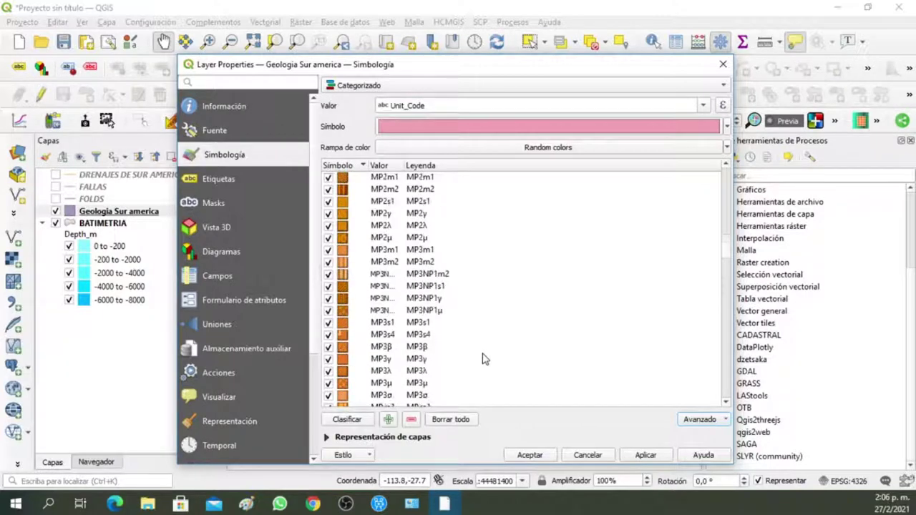
scroll(483, 359, down, 3)
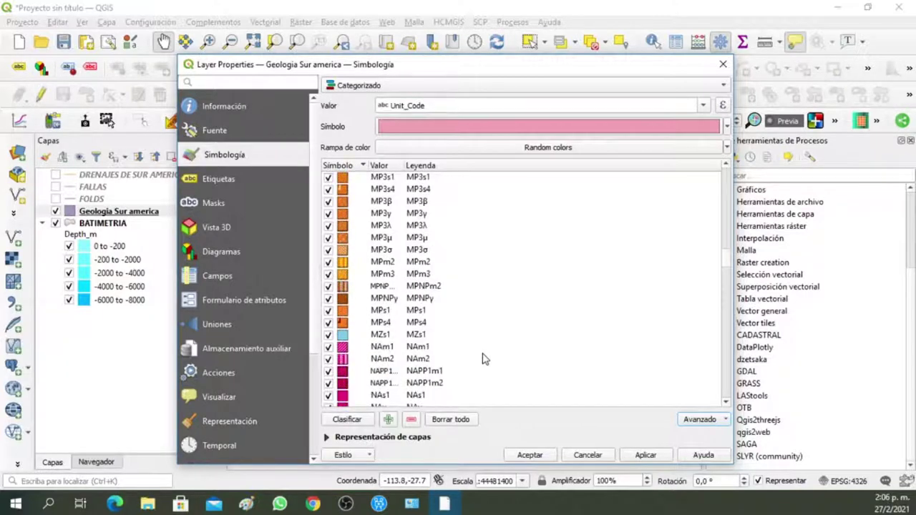
Step: Set the outline width of the Simple Fill in the Geologia Sur america base symbol to 0,0 millimetres
click(572, 127)
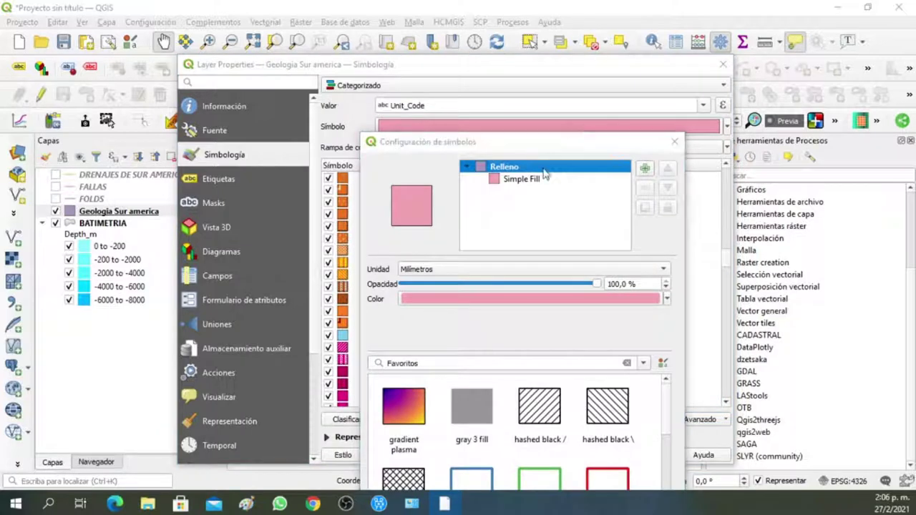
click(526, 183)
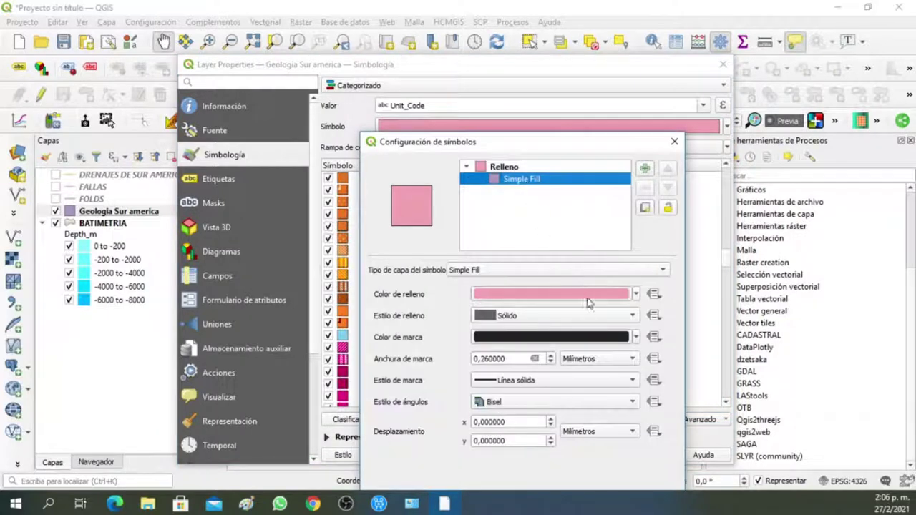
click(552, 363)
click(552, 363)
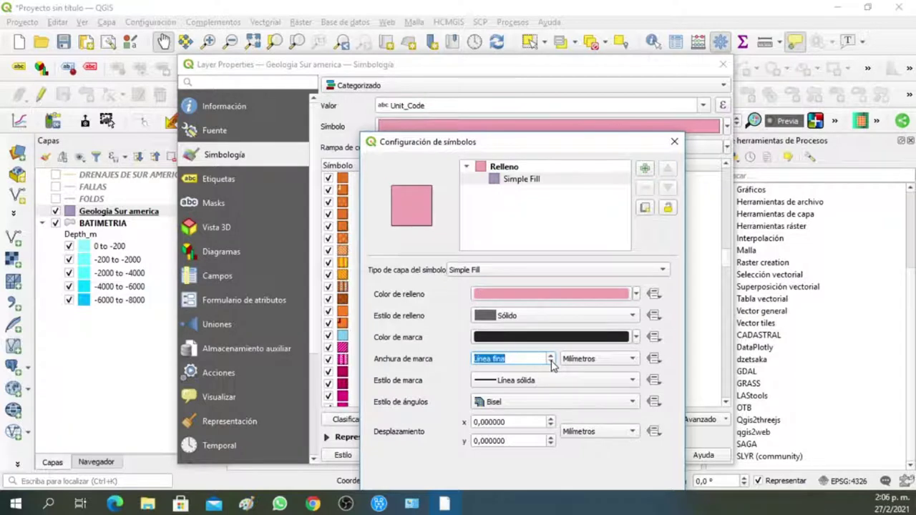
click(550, 356)
click(550, 355)
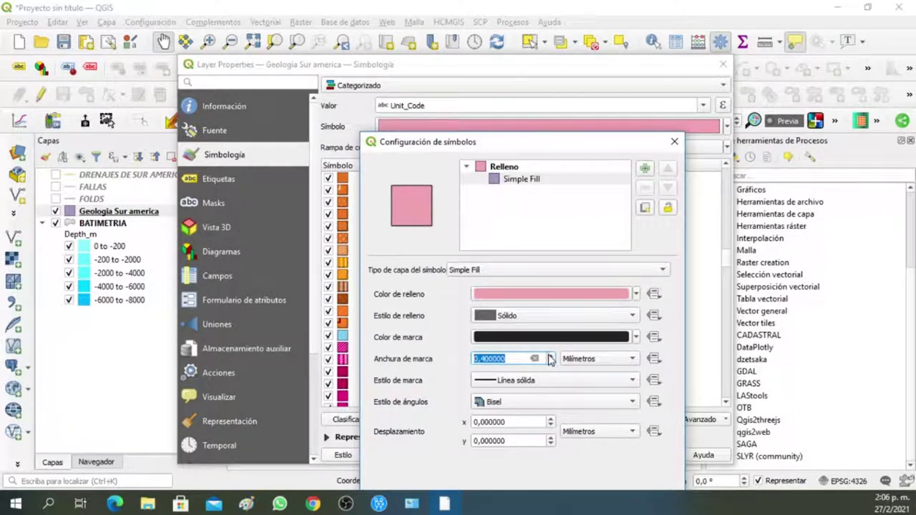
click(550, 363)
click(550, 363)
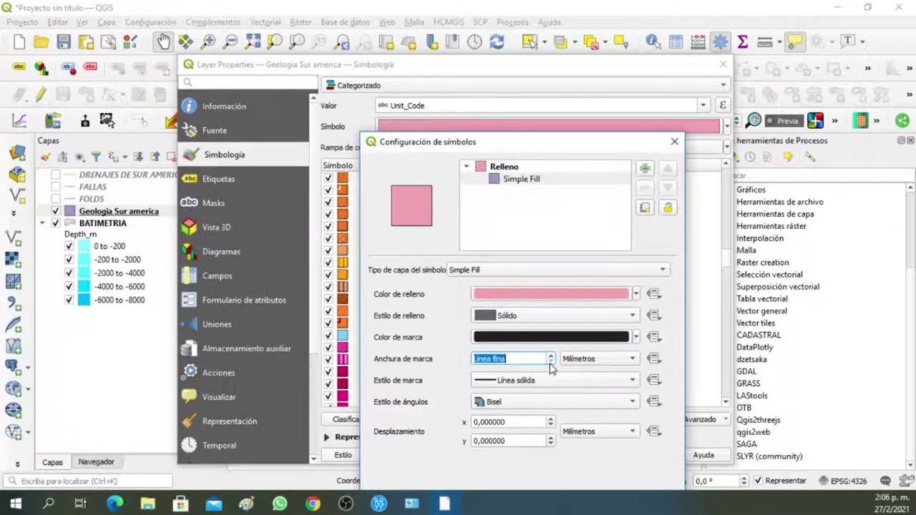
click(550, 357)
drag(506, 359, 483, 360)
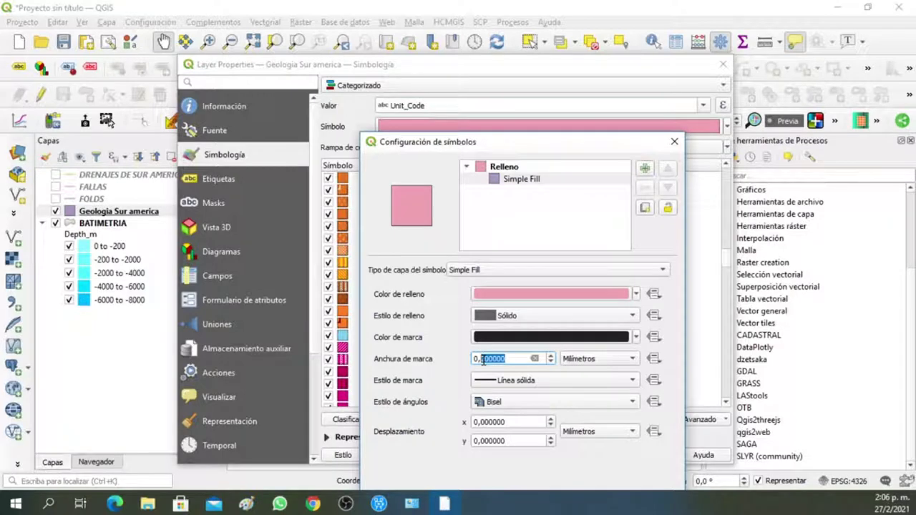
text(0)
drag(562, 144, 566, 60)
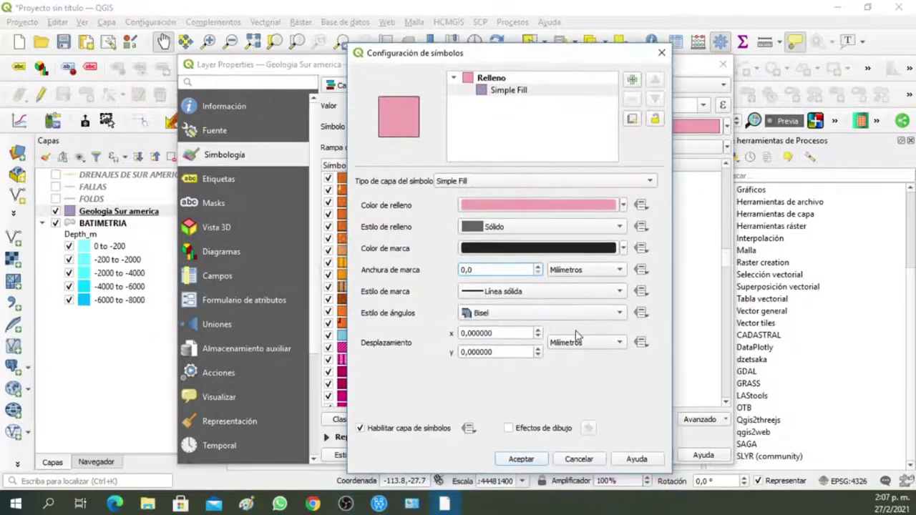
click(520, 460)
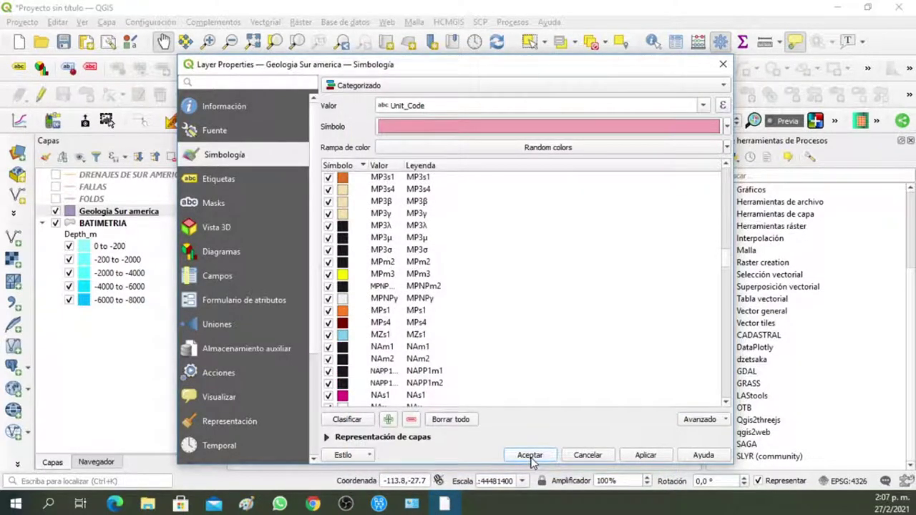
Step: Rematch the Unit_Code categories to symbols from the GEOLOGIAsurAMERICA XML file and apply them to the Geologia Sur america layer
scroll(511, 331, down, 10)
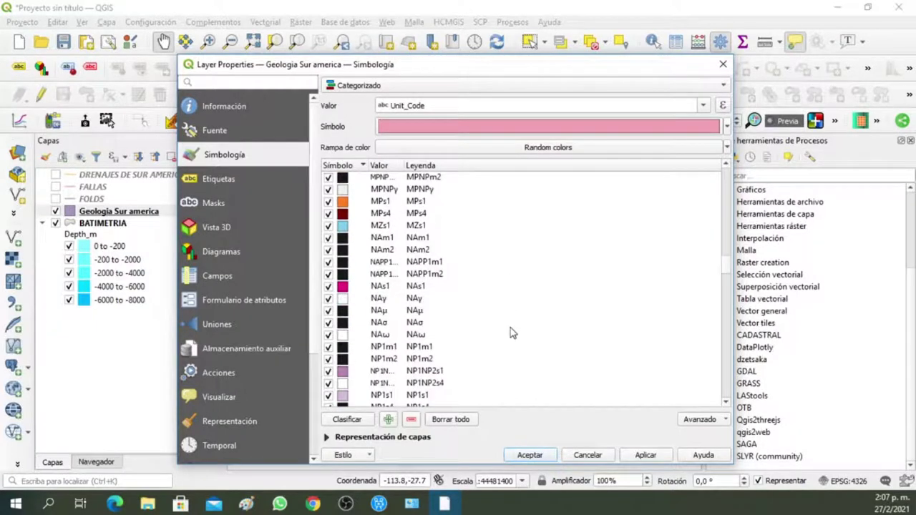
click(722, 415)
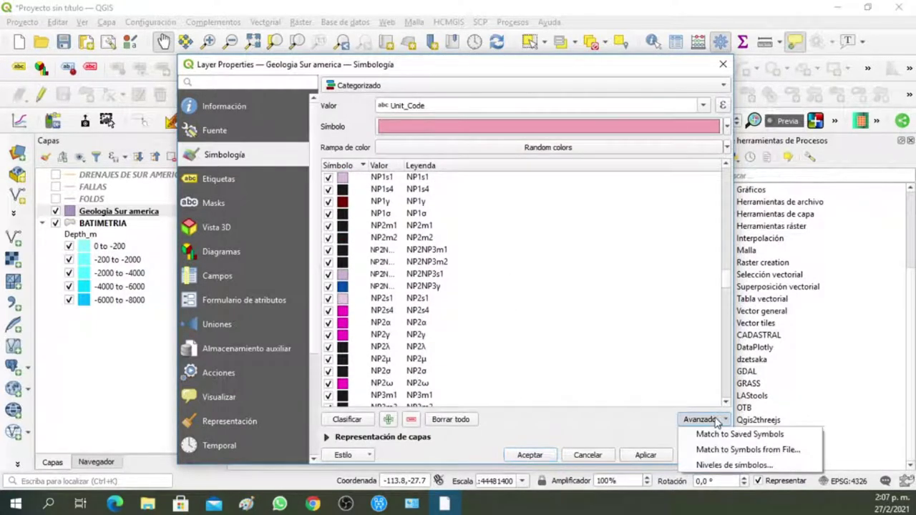
click(719, 447)
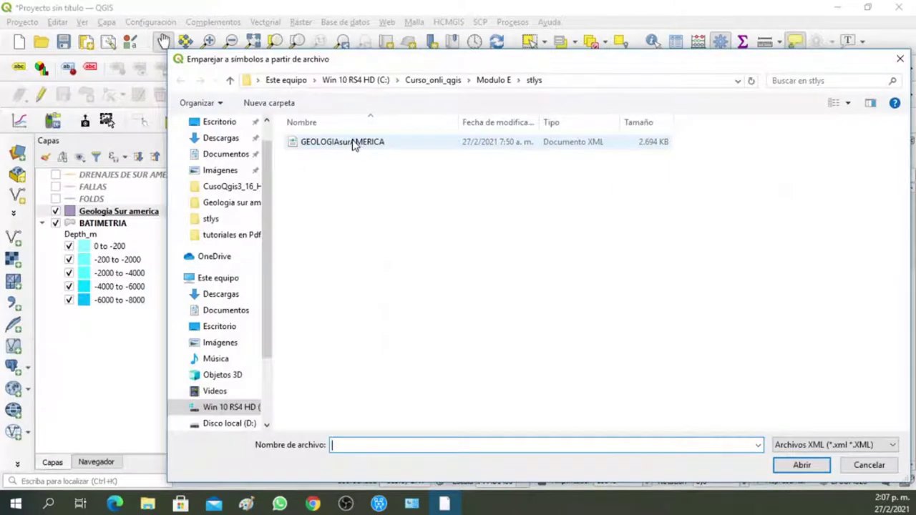
click(351, 142)
click(801, 466)
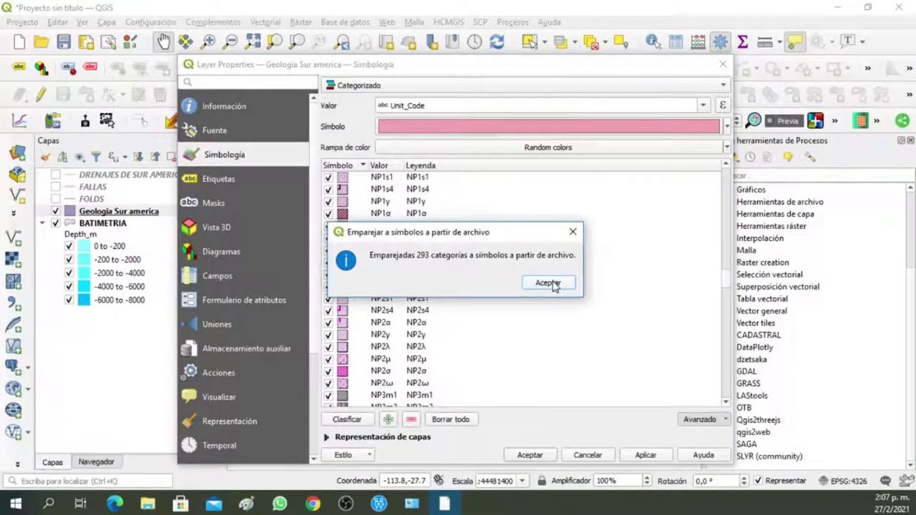
click(552, 285)
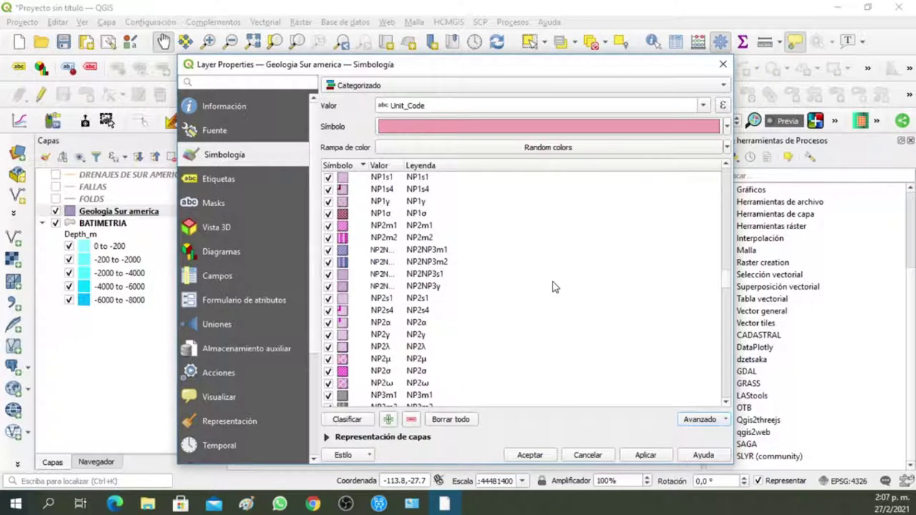
click(647, 456)
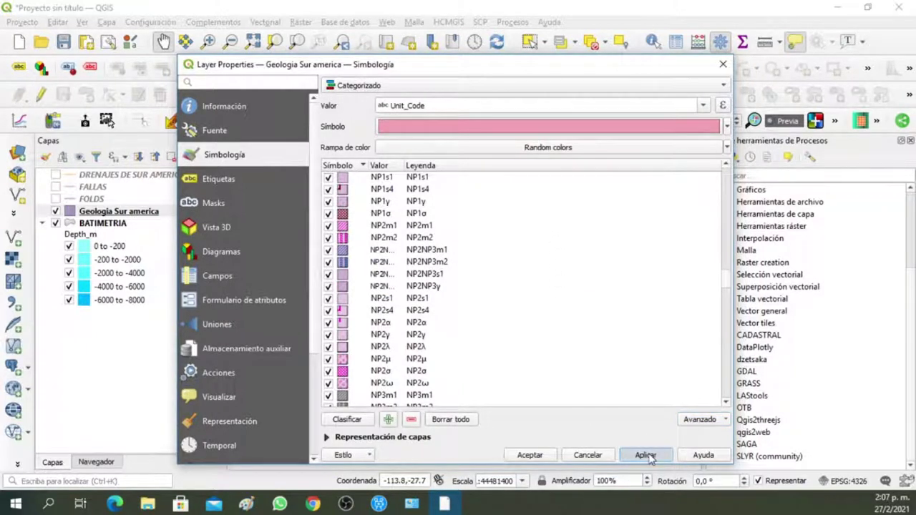
click(530, 456)
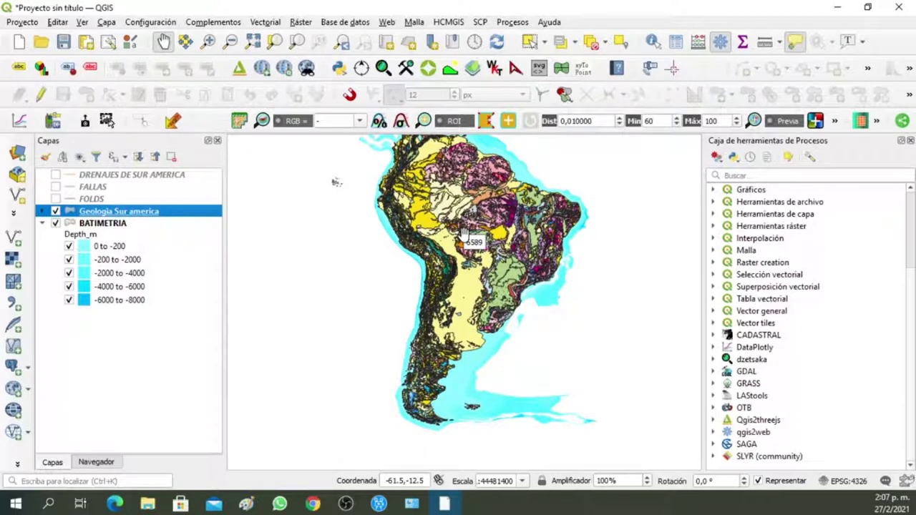
Step: Examine the applied geology symbols on the map across the Andes and northern South America
scroll(423, 188, up, 2)
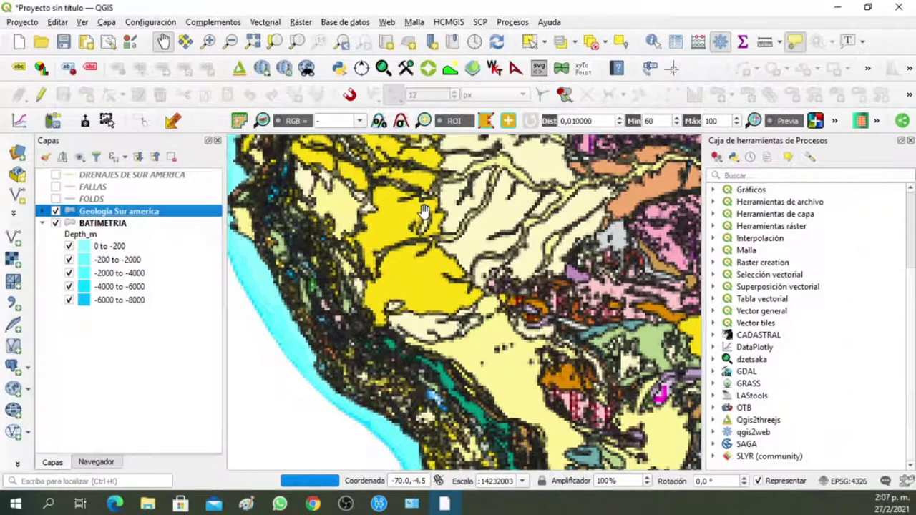
drag(363, 218, 401, 307)
scroll(401, 307, up, 1)
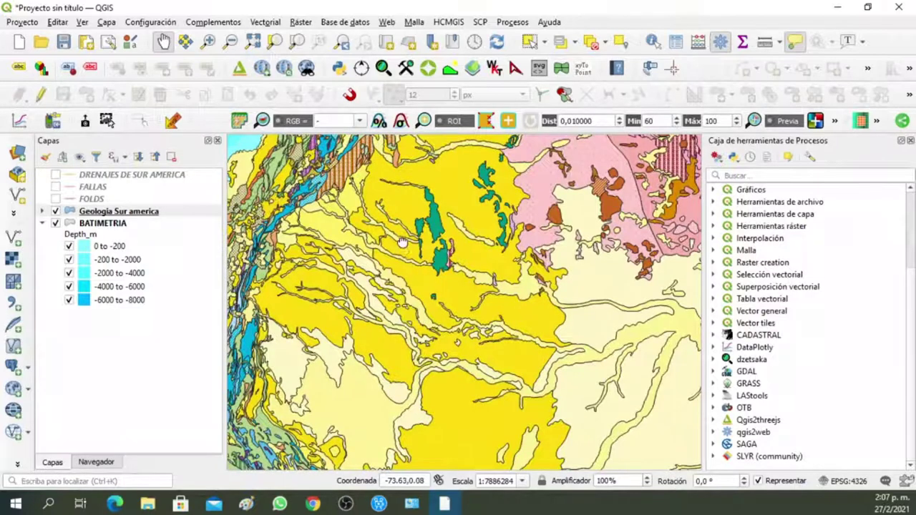
drag(402, 242, 464, 399)
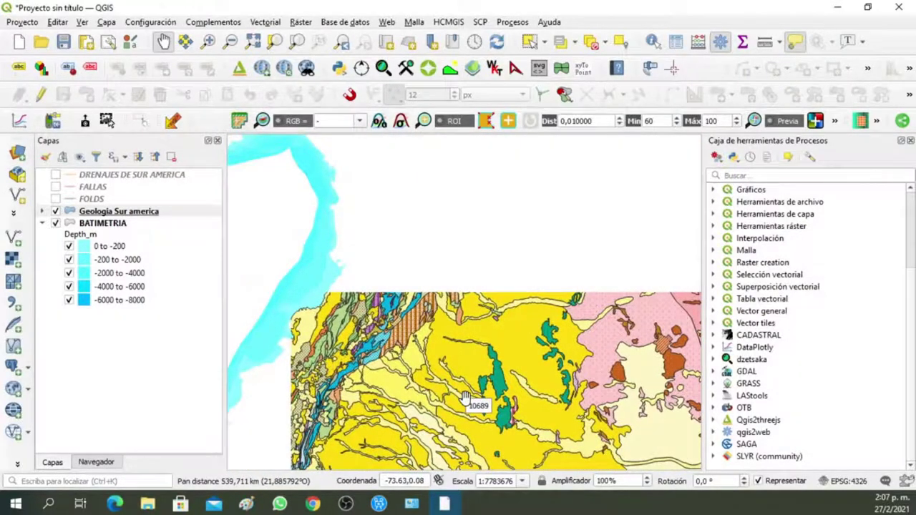
drag(484, 335, 428, 418)
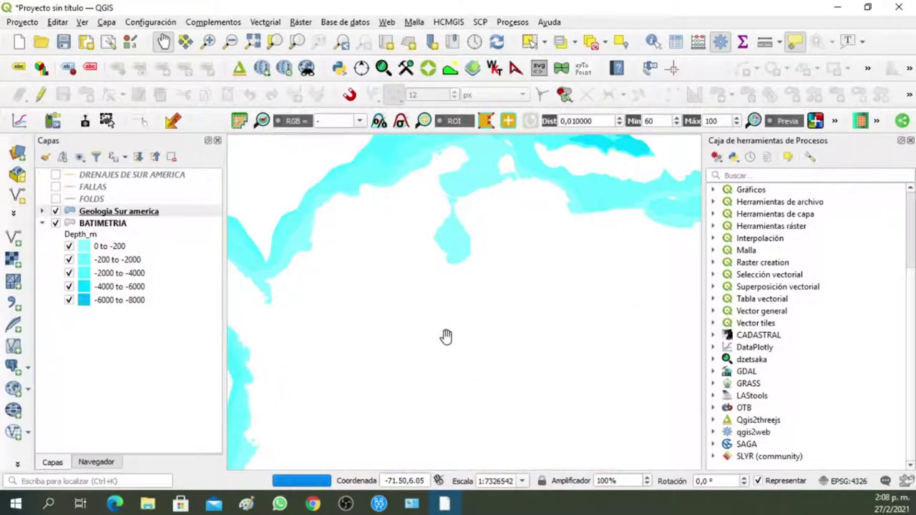
drag(484, 358, 416, 322)
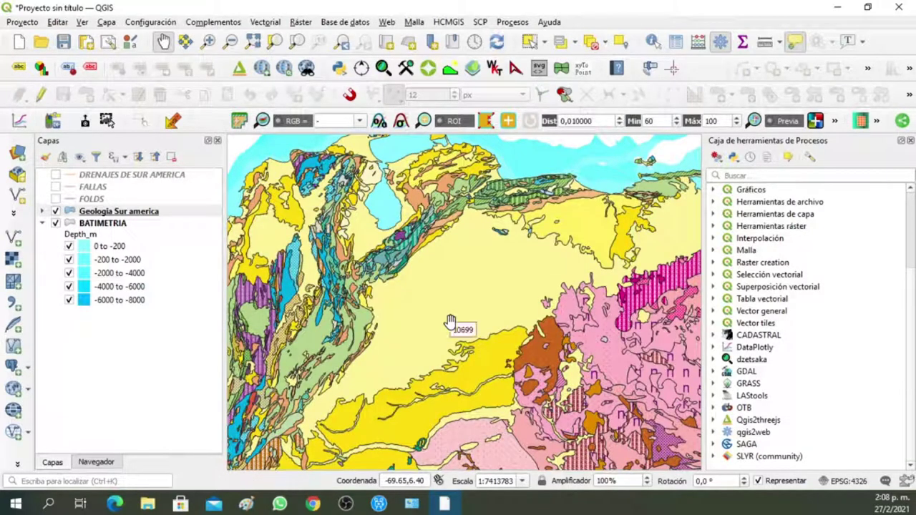
Step: Close the Processing Toolbox and expand the Geologia Sur america legend to review all its Unit_Code category symbols
click(910, 140)
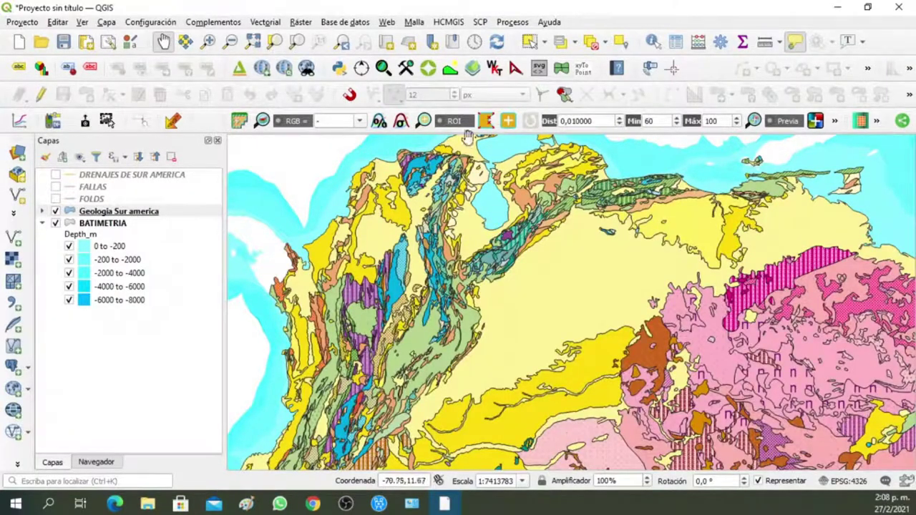
click(43, 216)
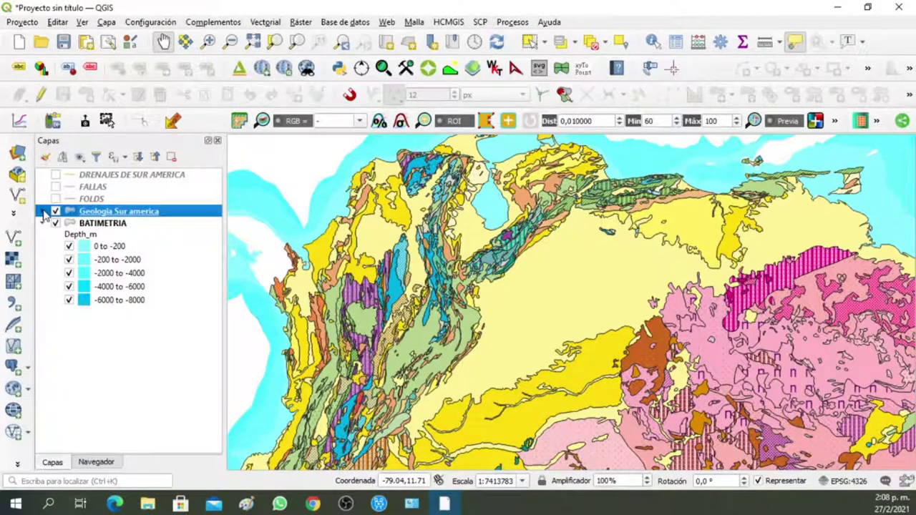
click(43, 213)
scroll(158, 353, down, 8)
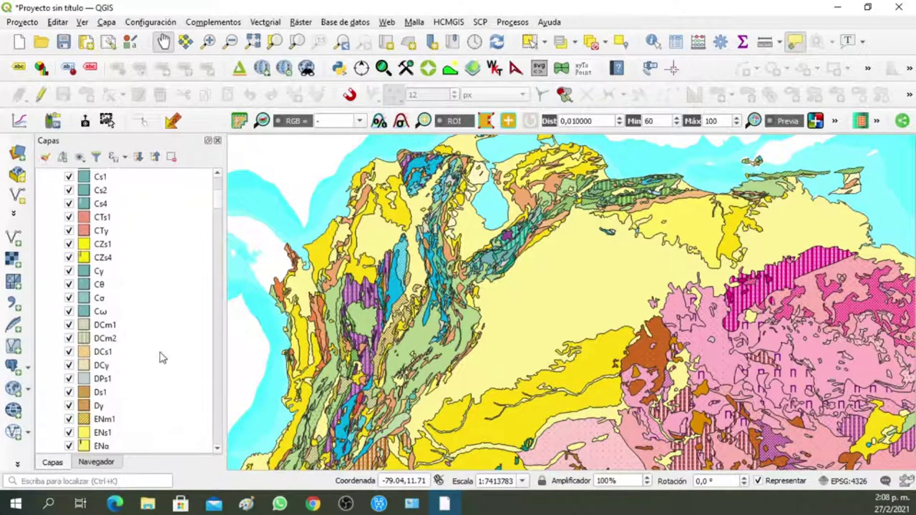
scroll(160, 358, down, 20)
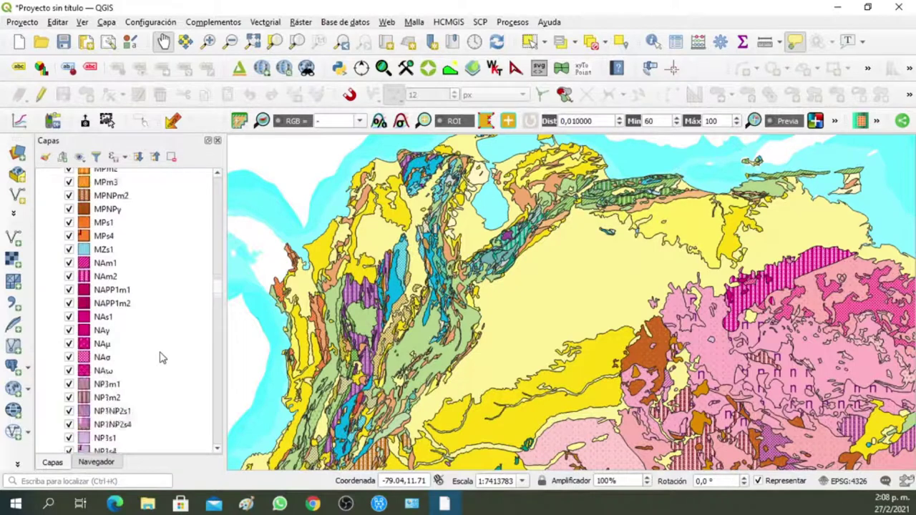
scroll(160, 357, down, 20)
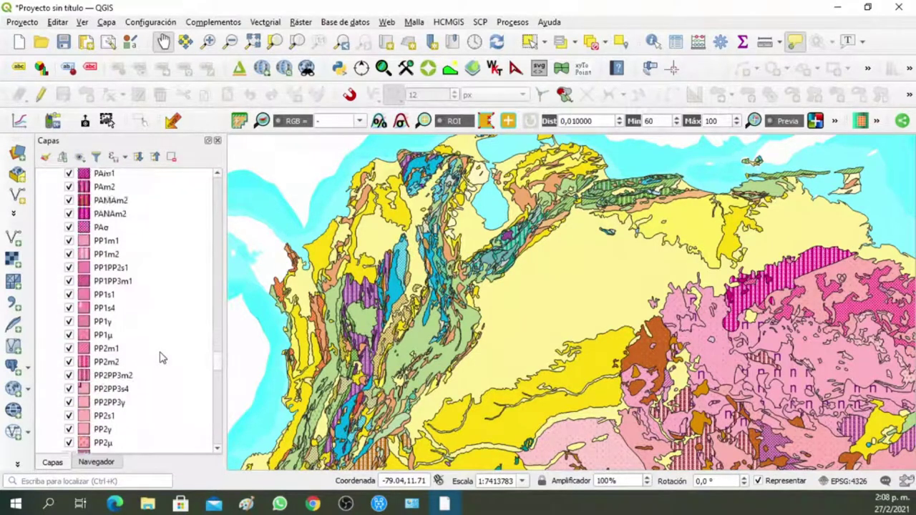
scroll(161, 357, down, 20)
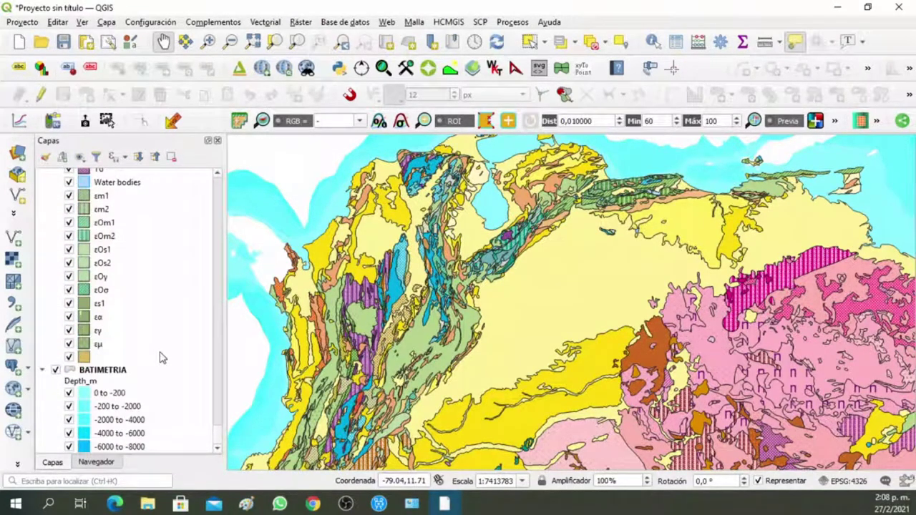
Step: Inspect the geology fills and polygon outlines of the northern Andes and Amazon region at closer and wider scales
drag(510, 376, 503, 173)
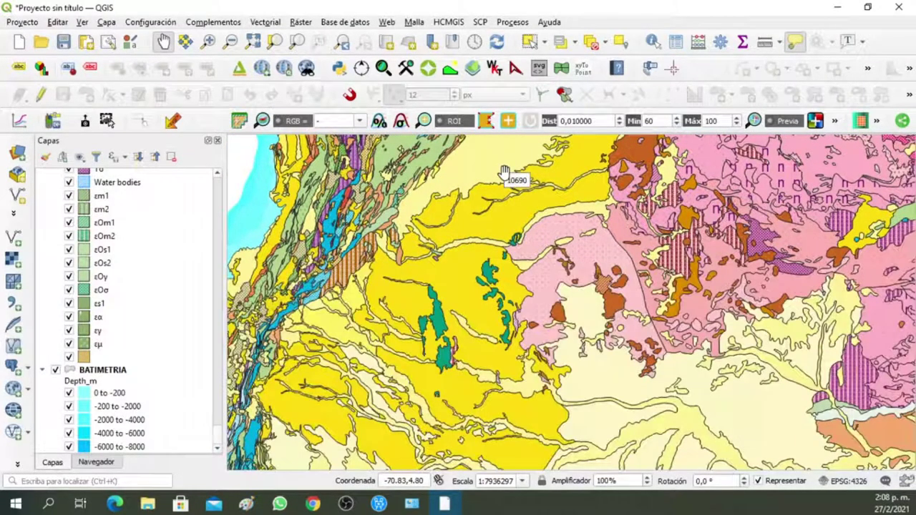
drag(505, 173, 511, 224)
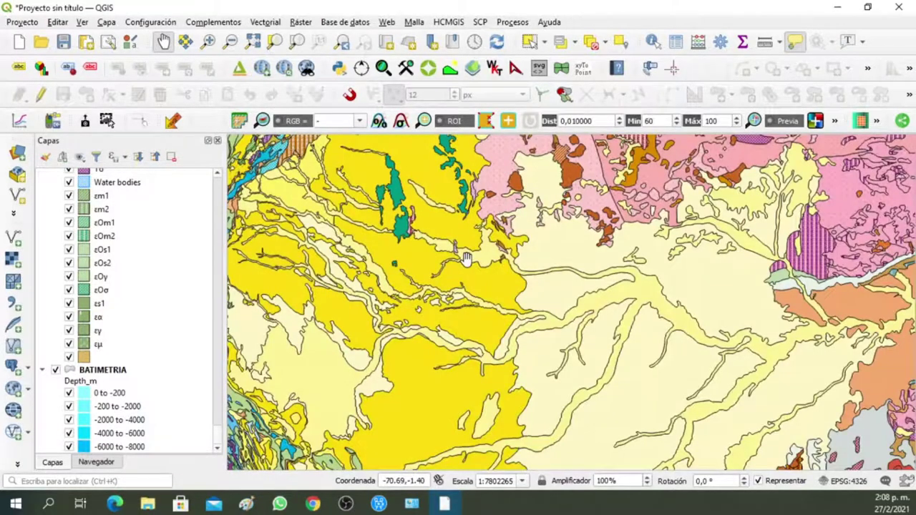
drag(467, 261, 683, 394)
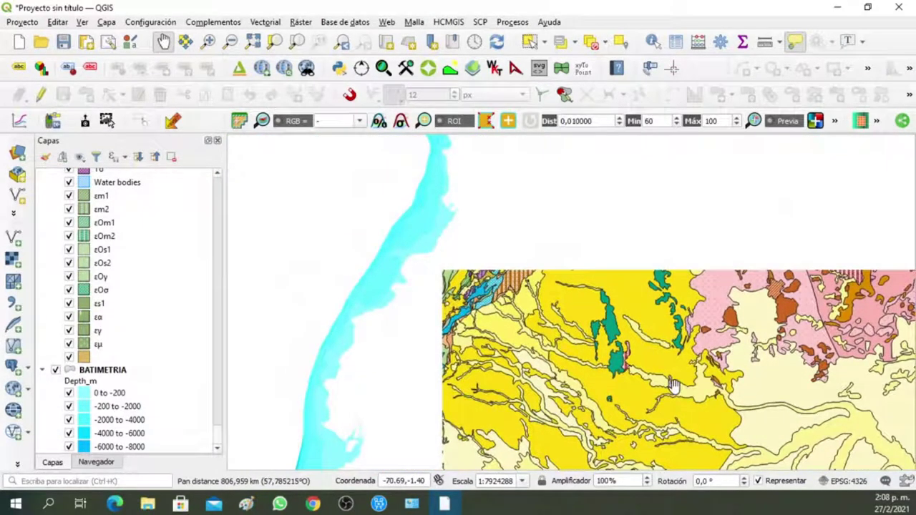
drag(637, 342, 494, 409)
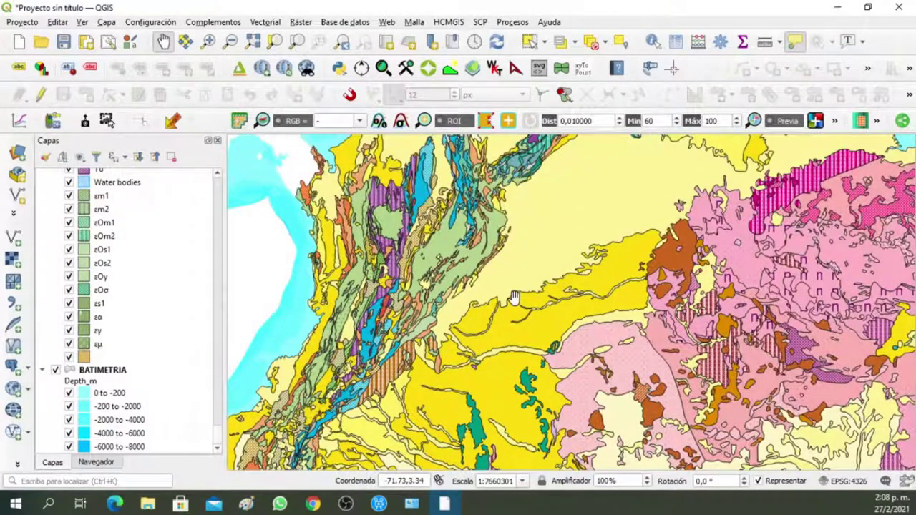
scroll(514, 297, up, 1)
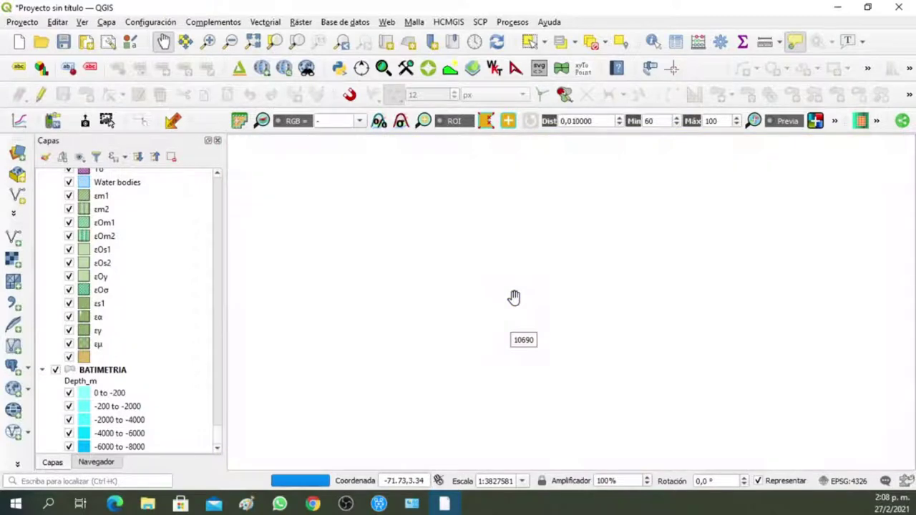
scroll(513, 297, up, 1)
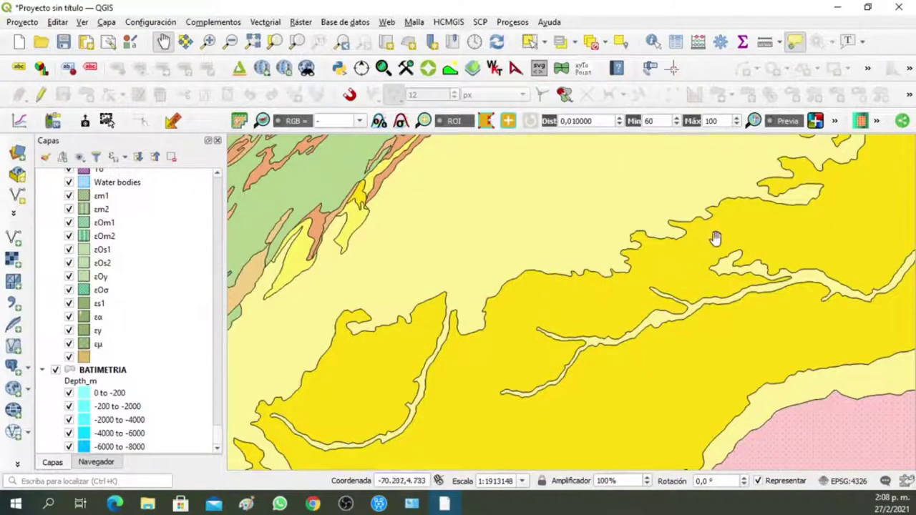
scroll(503, 285, down, 1)
scroll(503, 286, down, 1)
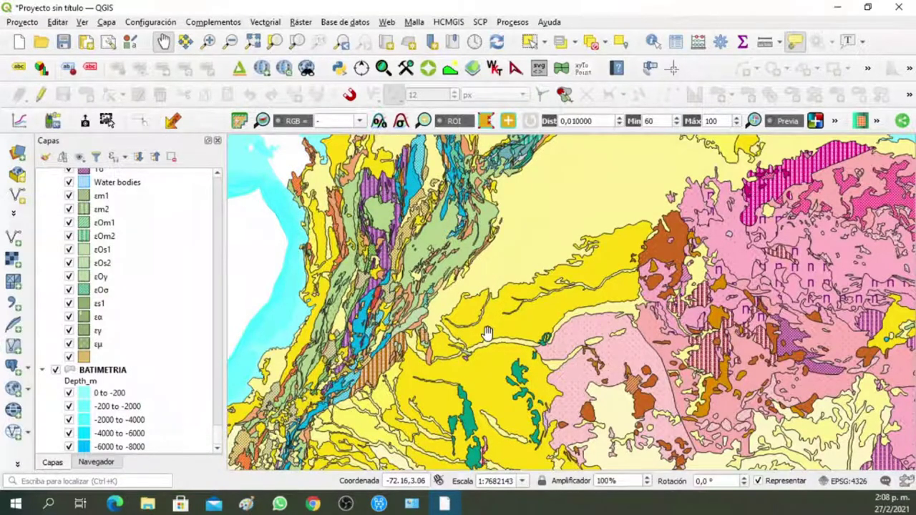
mouse_move(486, 333)
scroll(570, 321, down, 1)
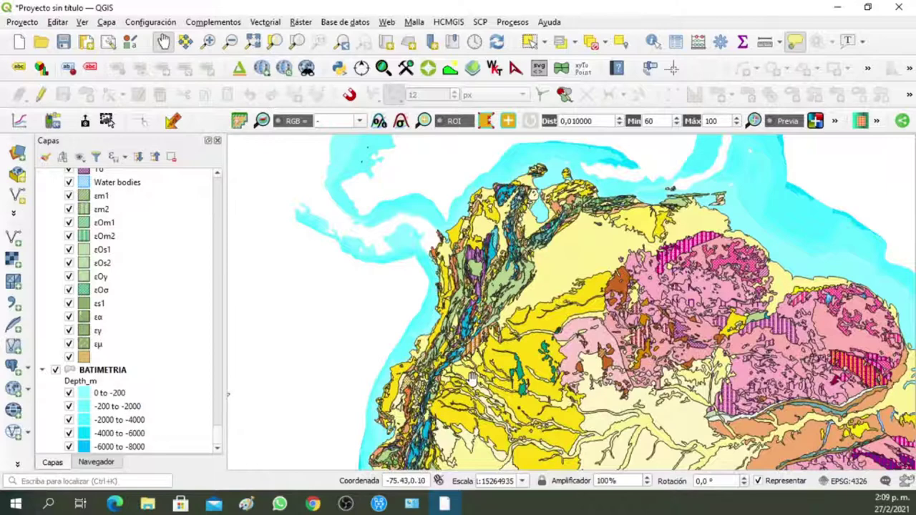
Step: Compare the Unit_Code legend symbols, from the PP units back to the J units, with the geology shown on the map
drag(609, 363, 540, 230)
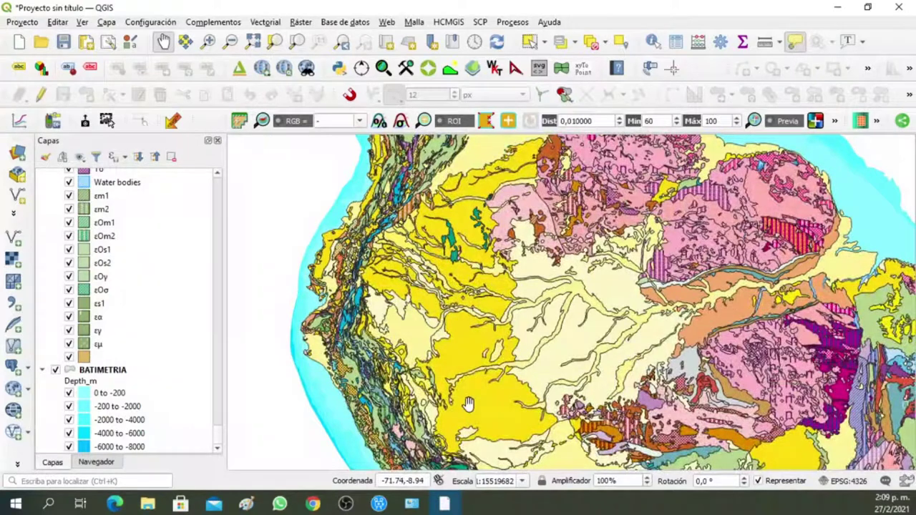
mouse_move(467, 402)
scroll(105, 266, up, 3)
scroll(104, 266, up, 15)
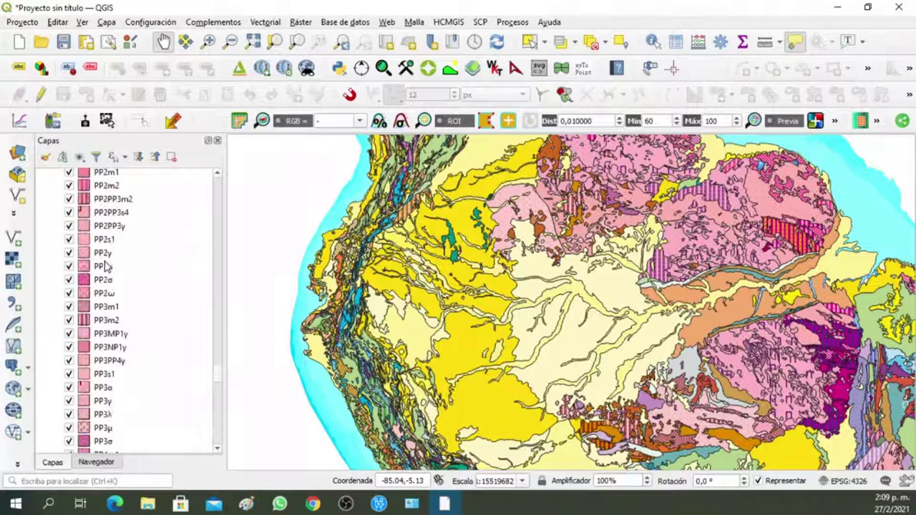
scroll(105, 266, up, 15)
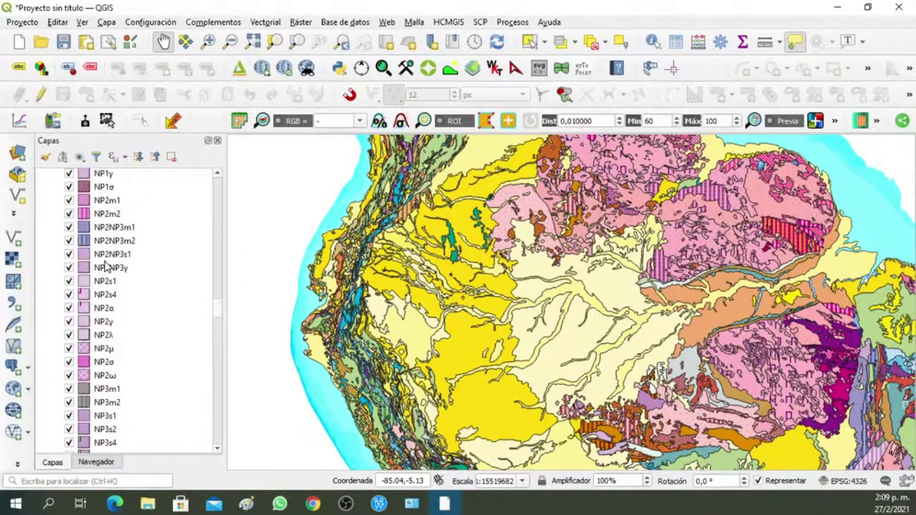
drag(458, 235, 447, 316)
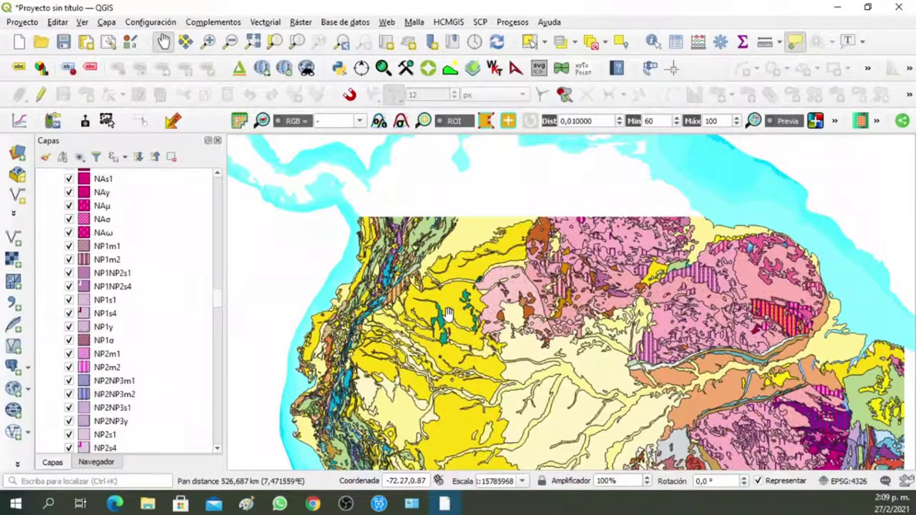
scroll(81, 240, up, 3)
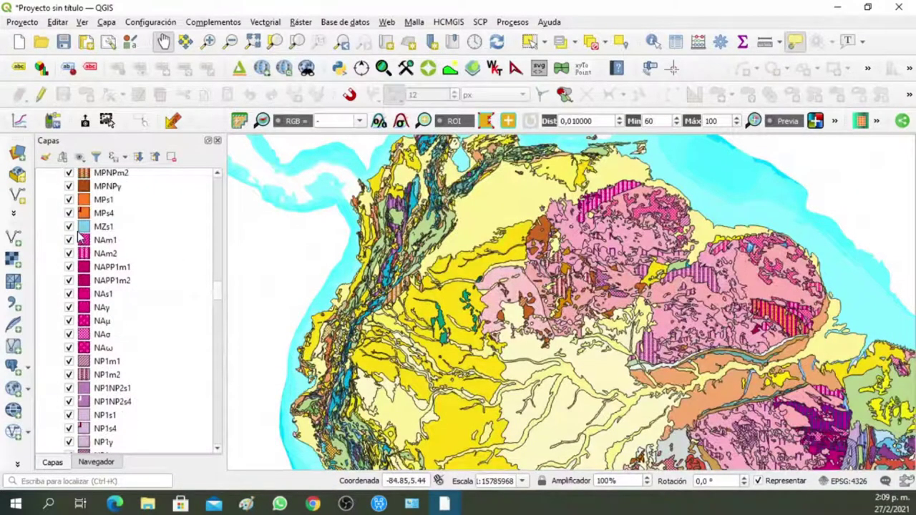
scroll(84, 233, up, 3)
scroll(92, 226, up, 3)
scroll(90, 230, up, 2)
scroll(84, 236, up, 10)
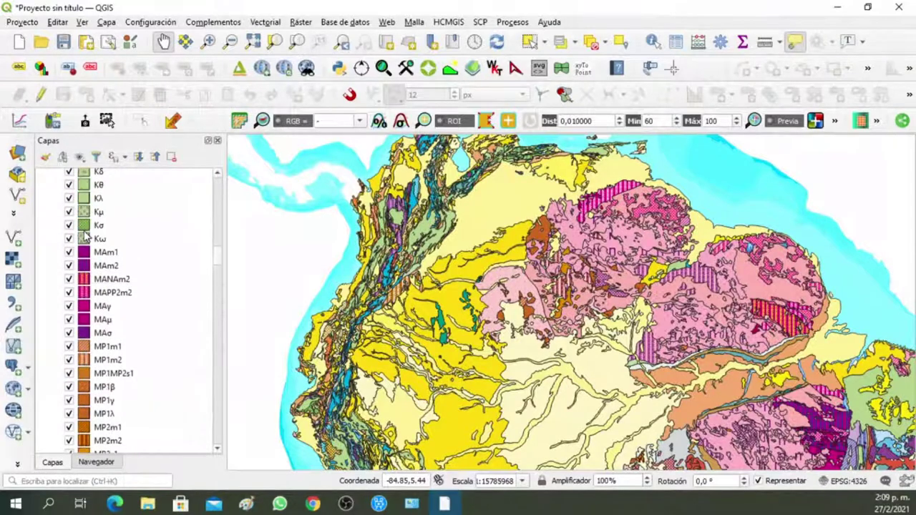
drag(514, 268, 341, 280)
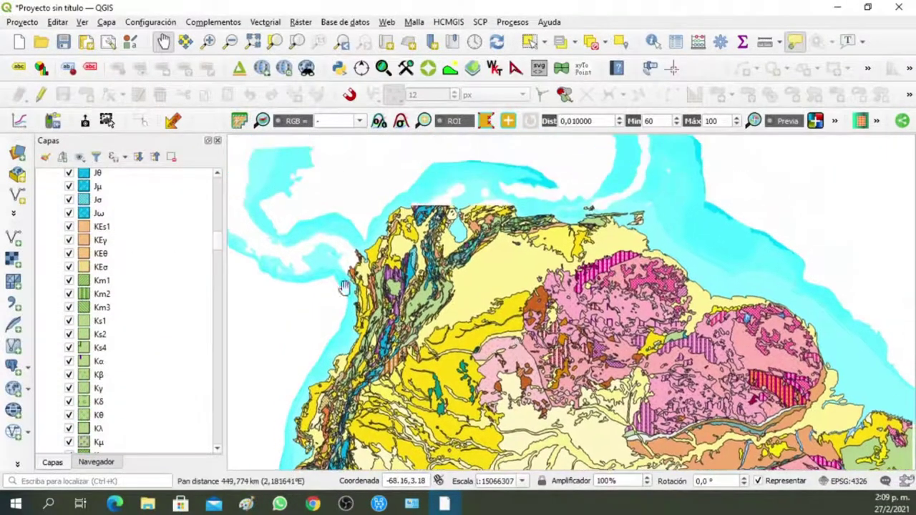
scroll(100, 265, up, 3)
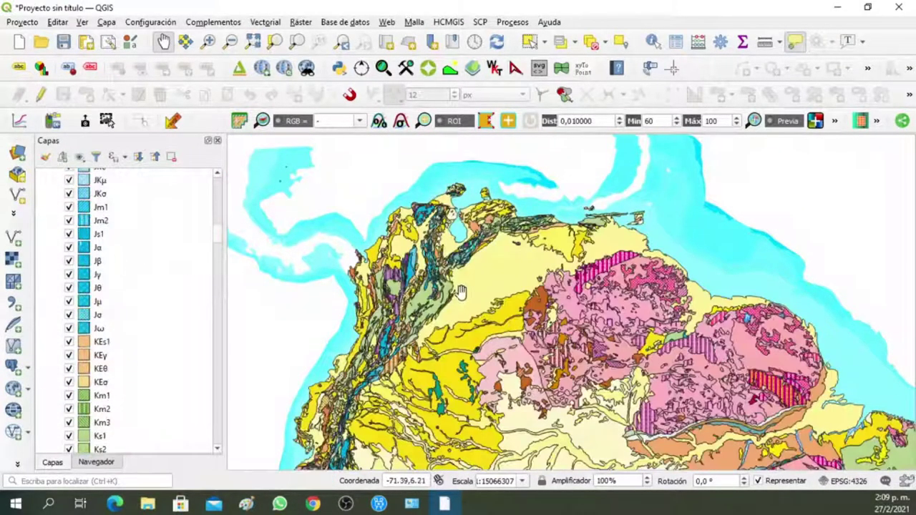
drag(460, 314, 462, 299)
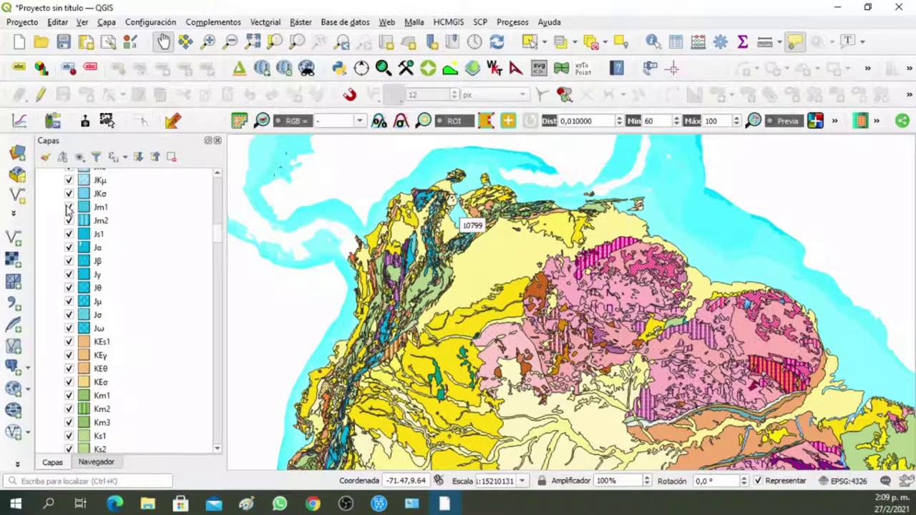
Step: Start a new project and discard the changes to the current one
click(19, 46)
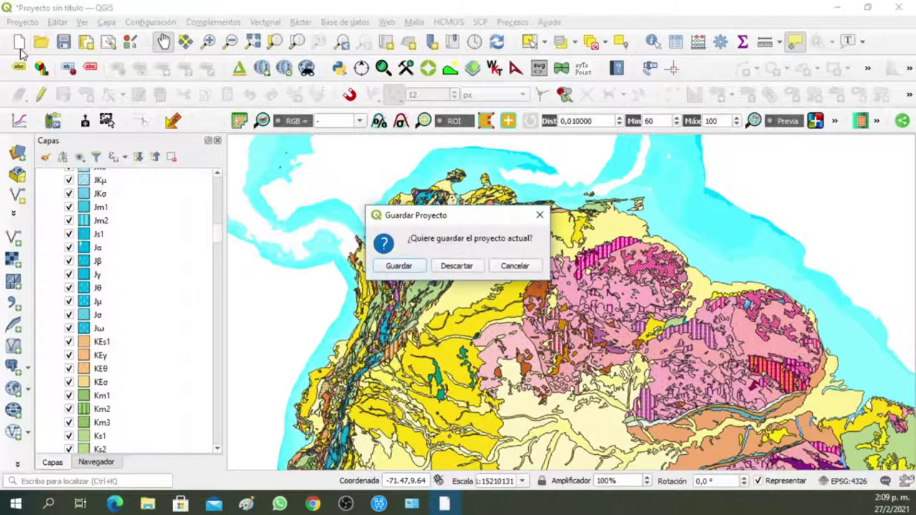
click(456, 265)
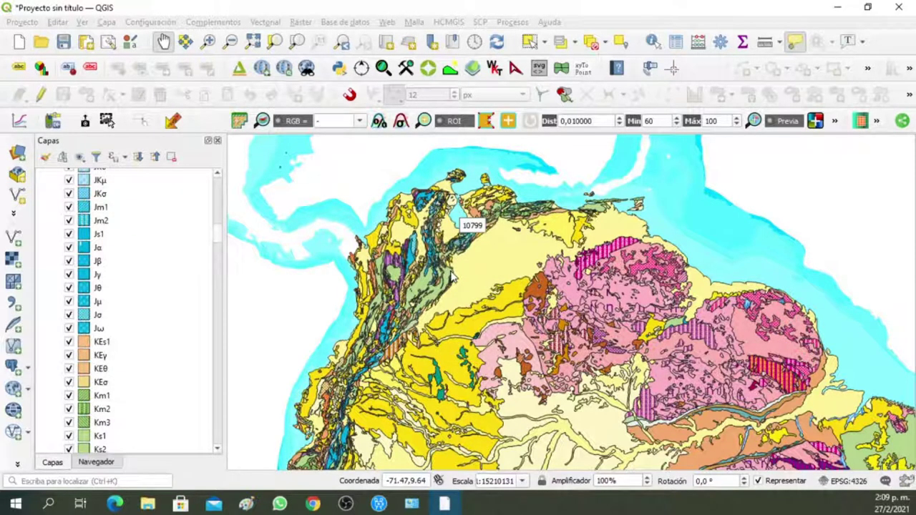
Step: Switch to Chrome and examine the published Geological Map of South America on the Servicio Geológico Colombiano news page
click(313, 504)
click(358, 12)
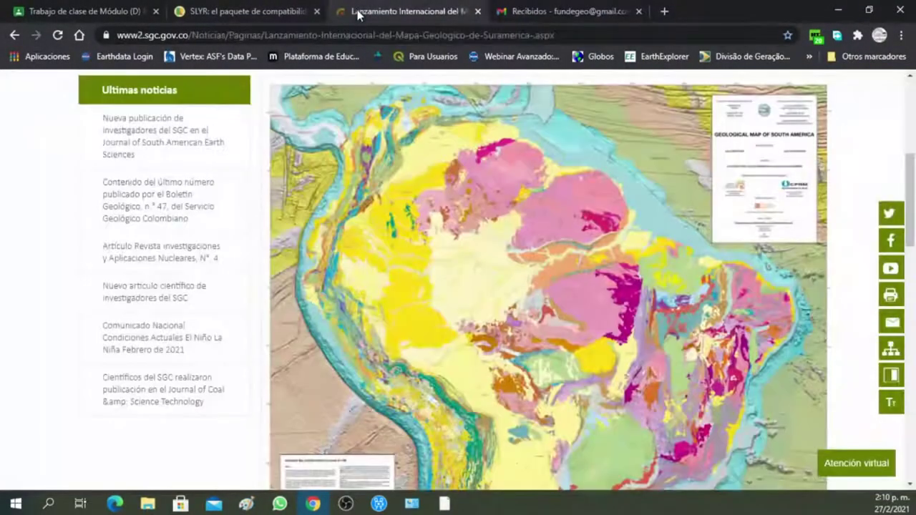
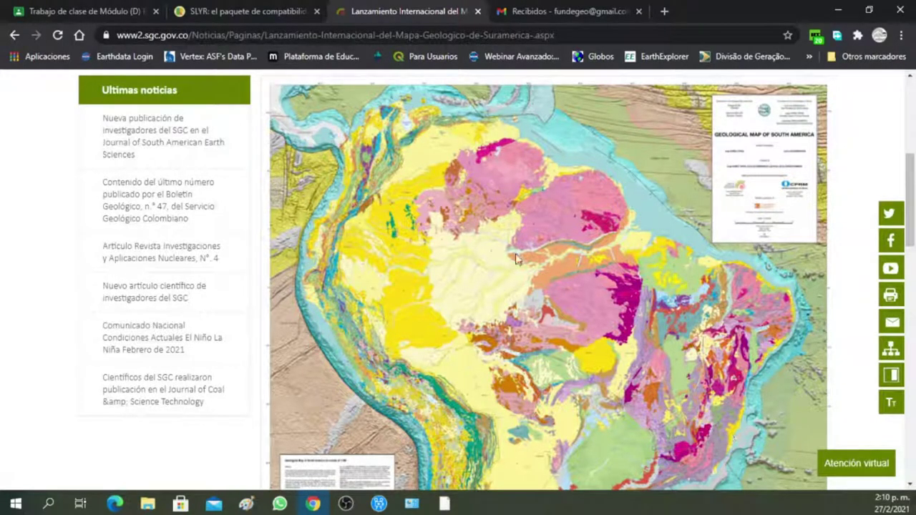
scroll(393, 214, up, 3)
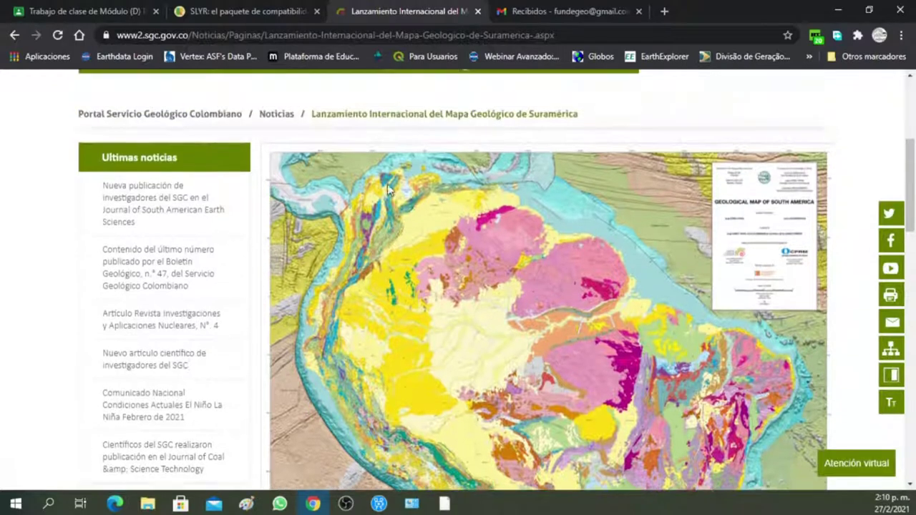
scroll(400, 297, down, 2)
Step: Return to QGIS and open the Geologia Sur america project from the Geologia sur america folder in CARTOGRAFIA NACIONAL
click(838, 10)
click(41, 43)
click(161, 137)
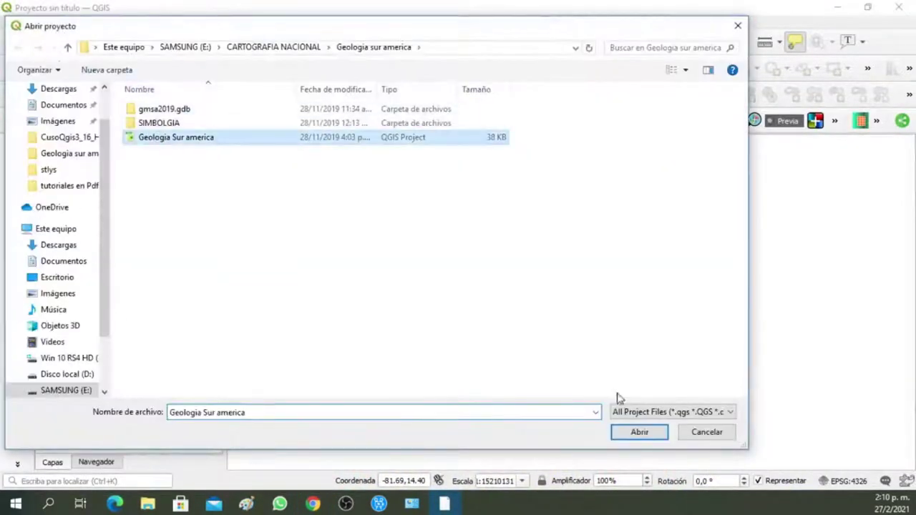
click(639, 432)
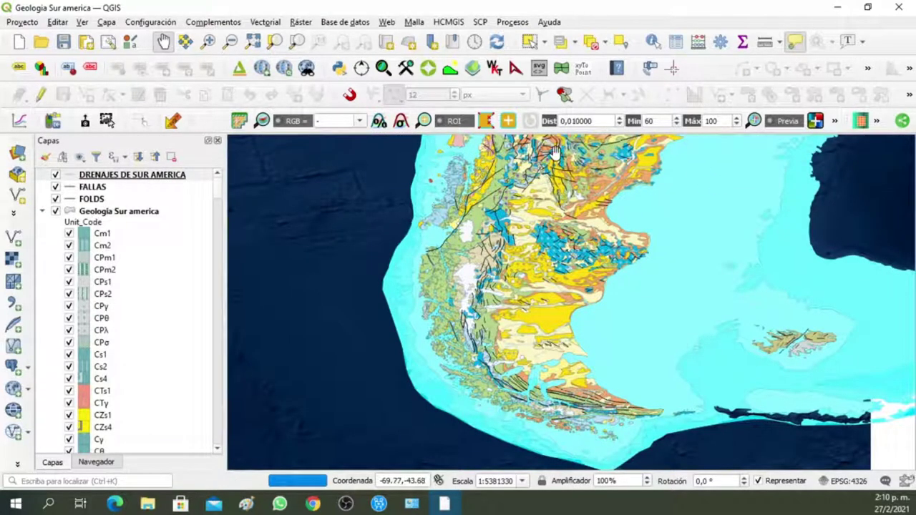
Step: Examine the geology of southern South America and the full Unit_Code legend down to the BATIMETRIA depth classes
drag(547, 176, 533, 336)
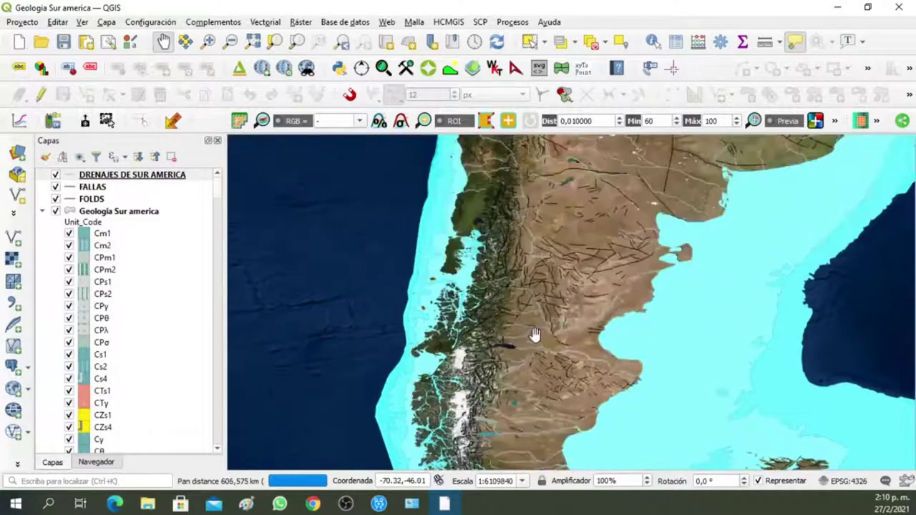
drag(545, 193, 489, 360)
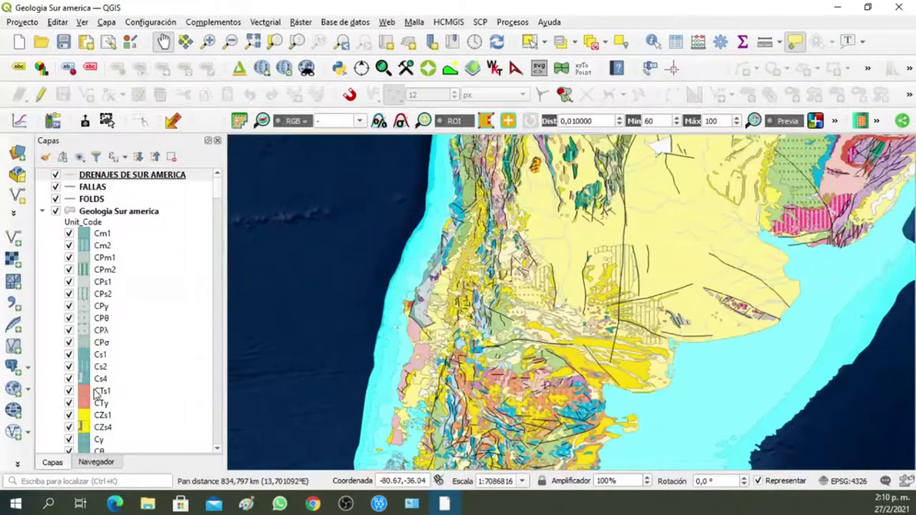
scroll(97, 394, down, 15)
scroll(97, 394, down, 20)
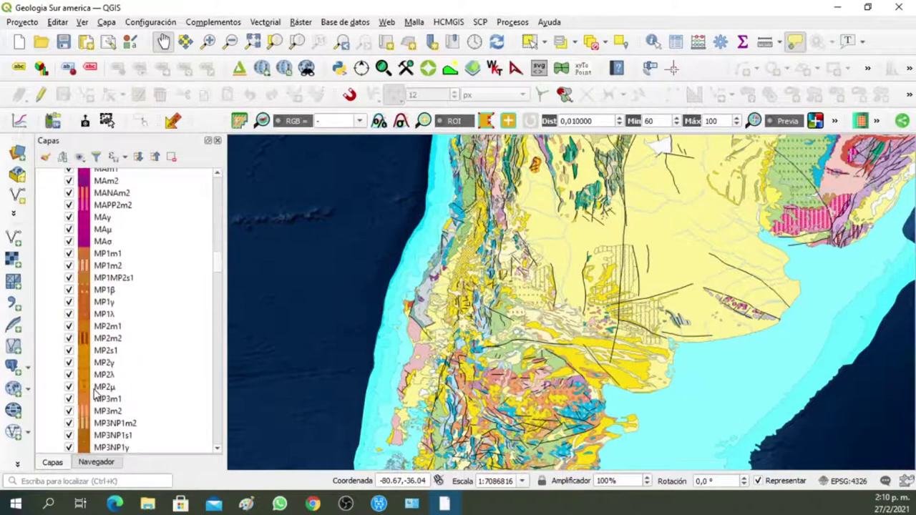
scroll(97, 394, down, 20)
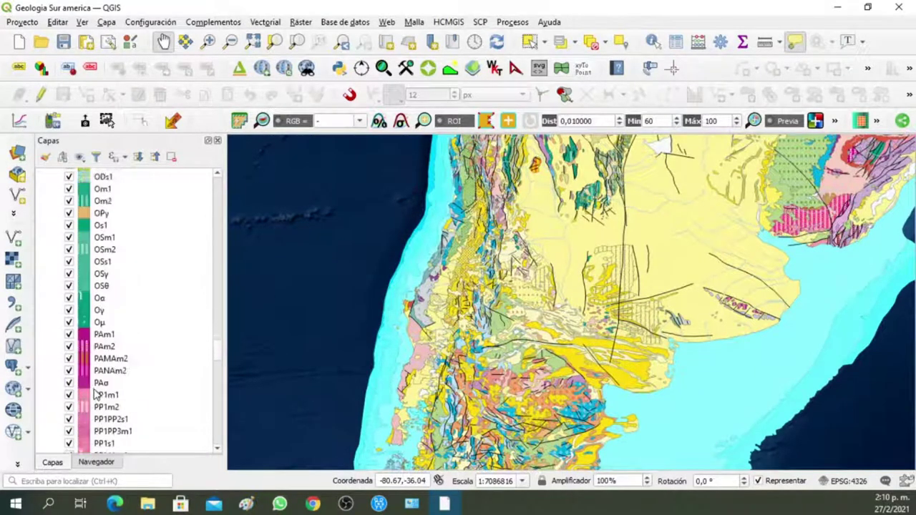
scroll(97, 392, down, 20)
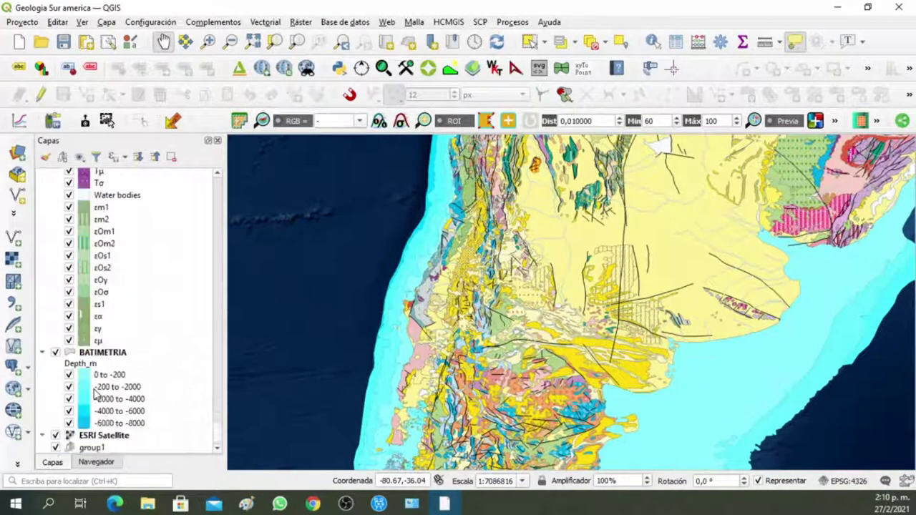
scroll(93, 393, up, 1)
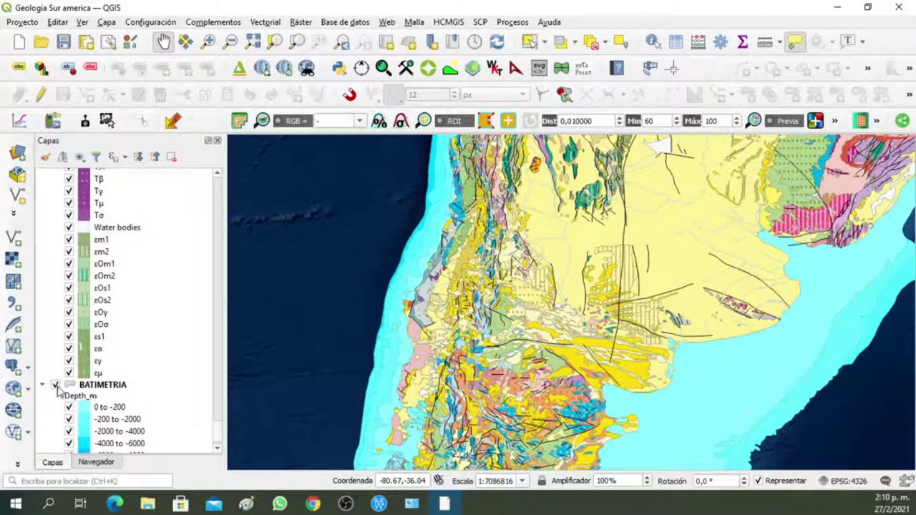
scroll(84, 397, down, 1)
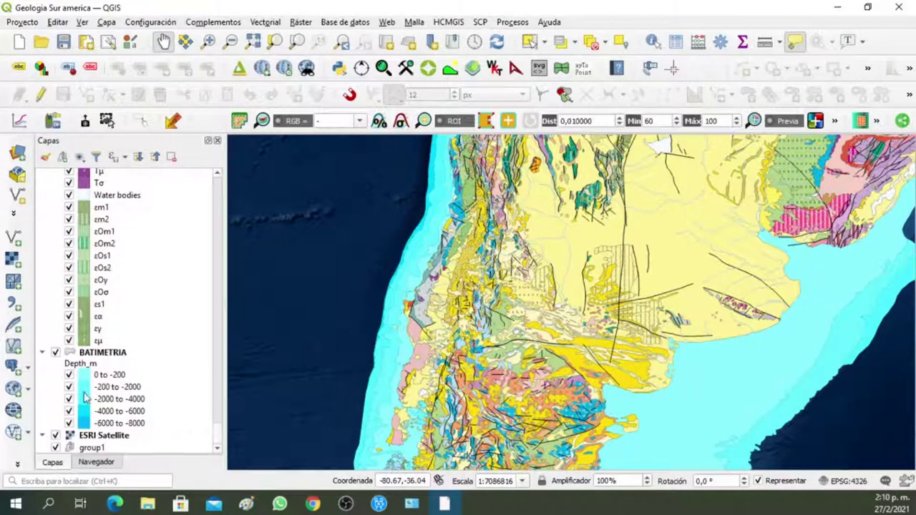
Step: Hide the ESRI Satellite basemap and show the whole continent on the map
click(56, 436)
scroll(619, 247, down, 2)
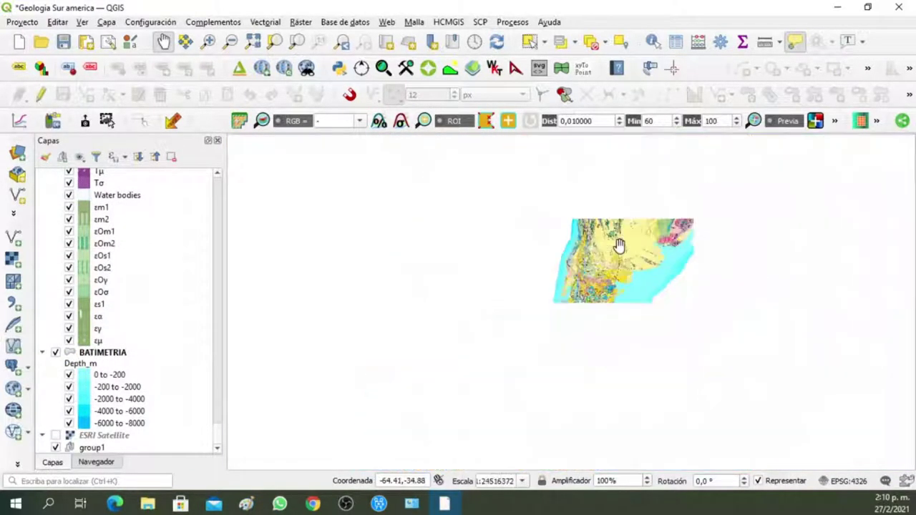
scroll(619, 247, down, 1)
drag(619, 247, 569, 265)
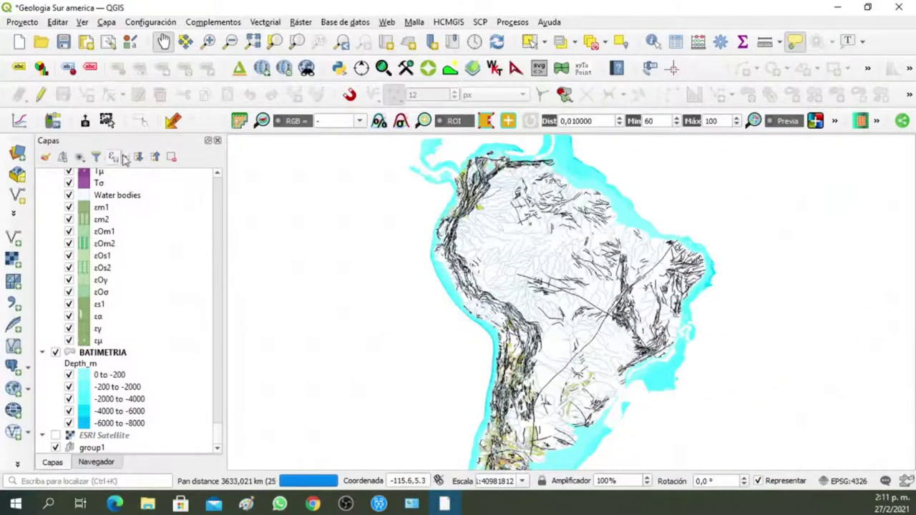
Step: Hide the FALLAS and FOLDS layers so the geology shows without structural lines
scroll(106, 234, up, 9)
drag(219, 420, 220, 183)
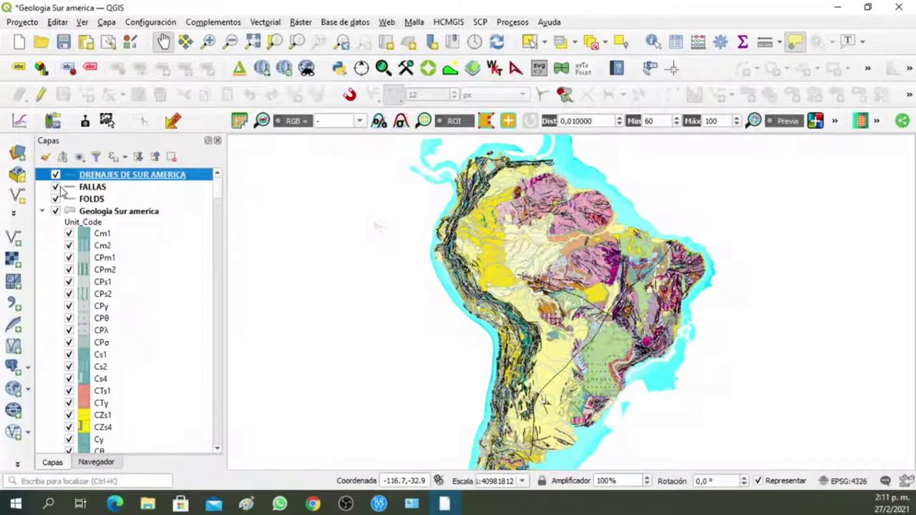
click(56, 187)
click(62, 199)
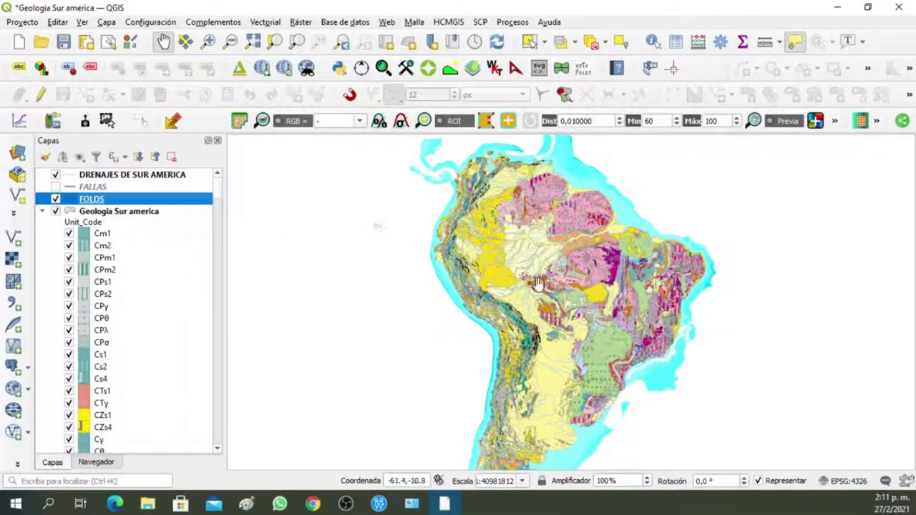
scroll(561, 284, up, 3)
mouse_move(499, 278)
mouse_down()
mouse_move(482, 260)
mouse_move(482, 279)
mouse_up()
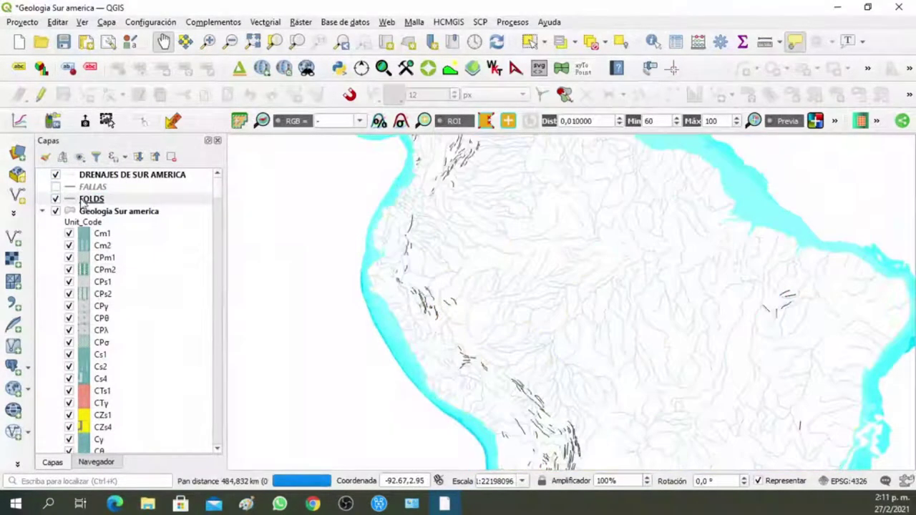
click(56, 199)
Step: Examine the unit colours and fill patterns across northern South America, close up and at regional scale
drag(412, 244, 436, 303)
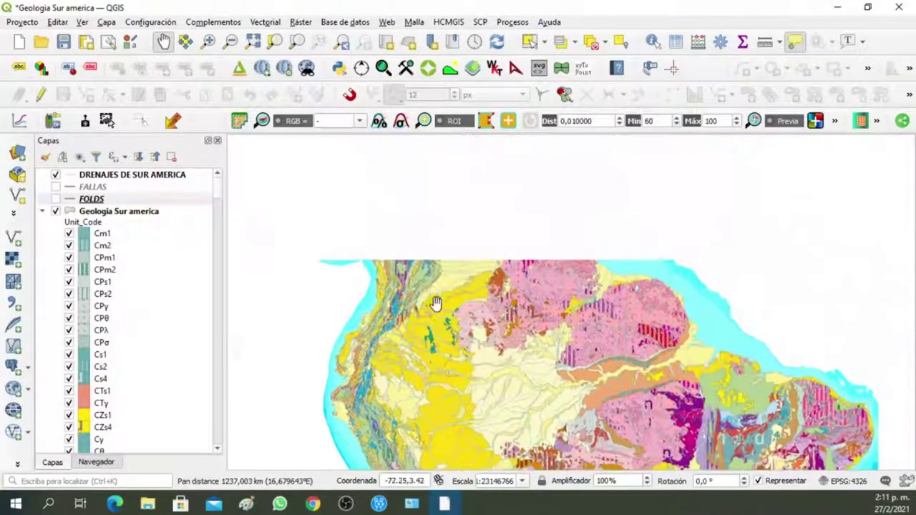
scroll(436, 303, up, 1)
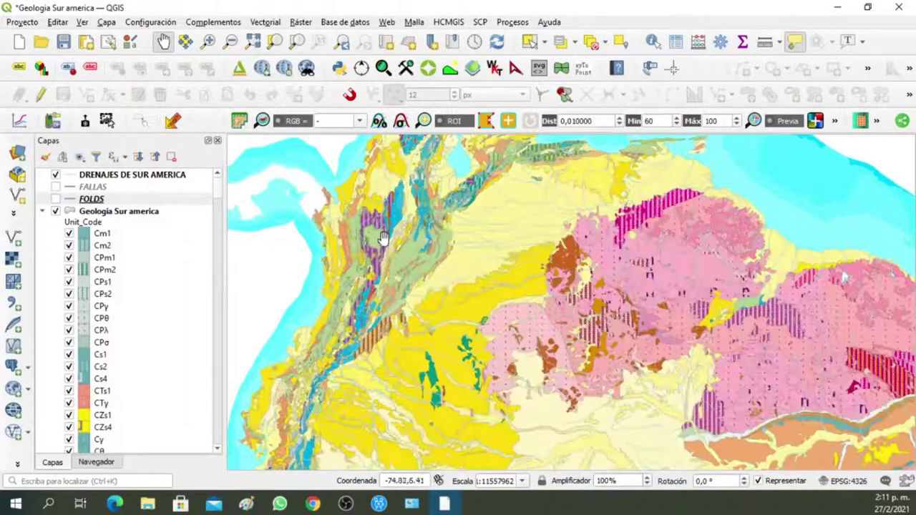
scroll(386, 247, up, 3)
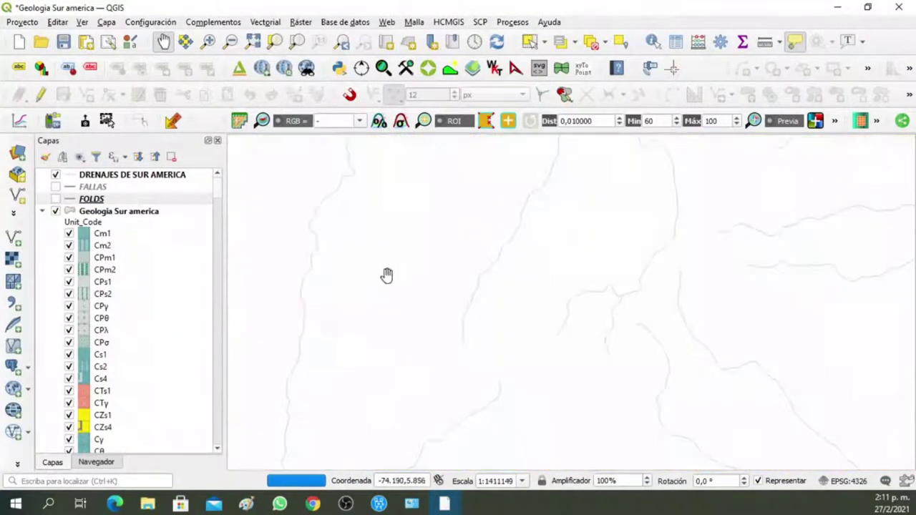
drag(493, 291, 468, 320)
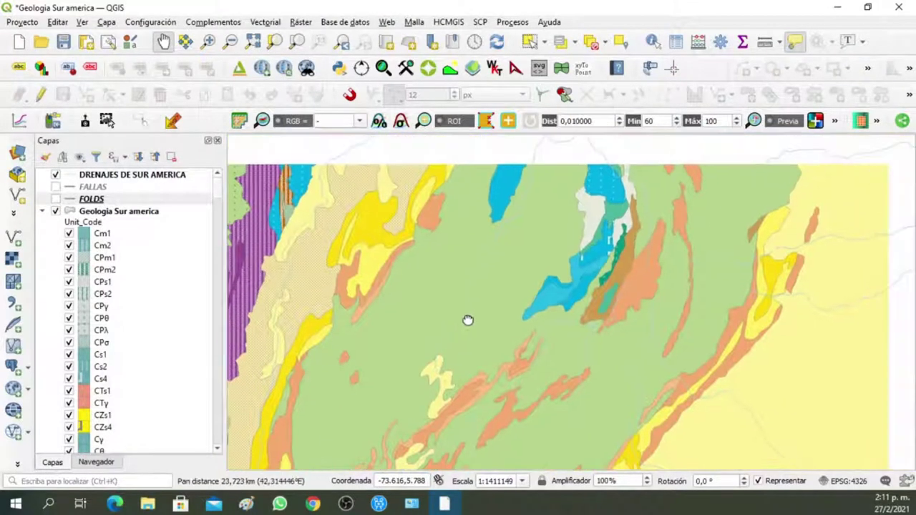
scroll(542, 309, down, 1)
scroll(542, 308, down, 1)
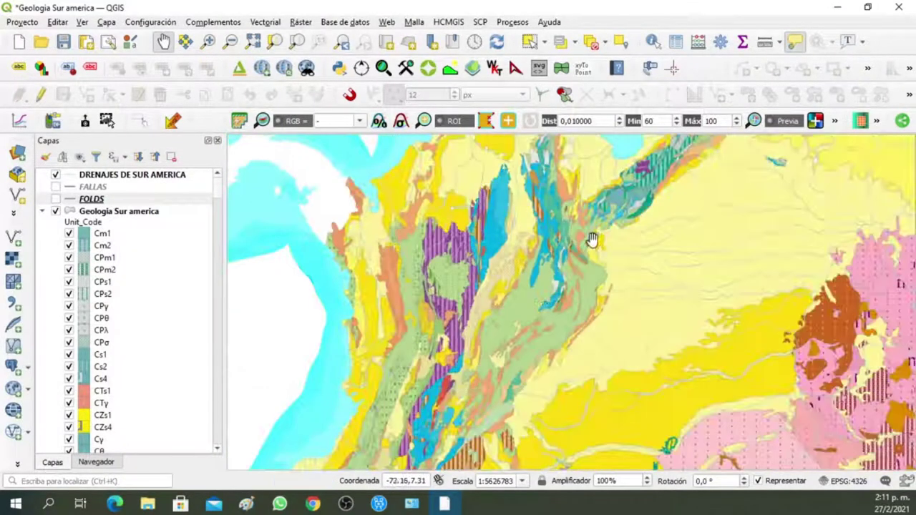
drag(603, 245, 563, 293)
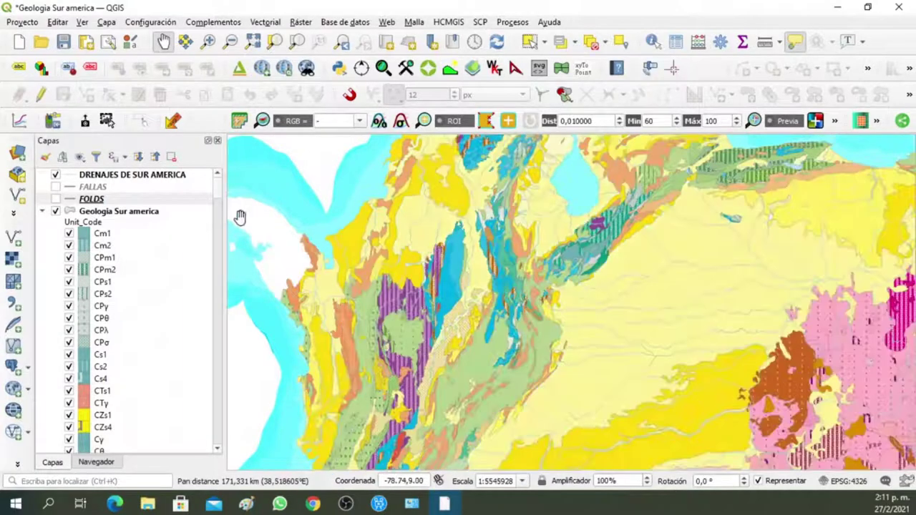
drag(405, 217, 405, 276)
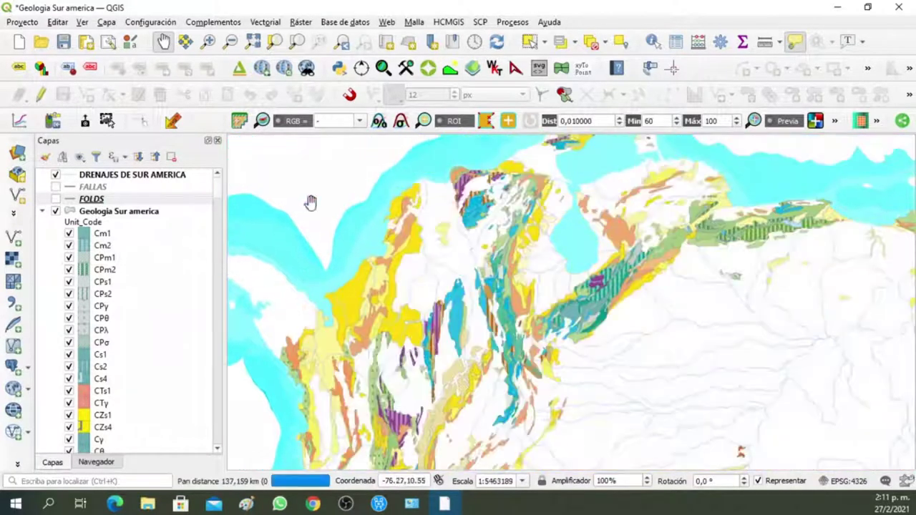
Step: Inspect the Simple Fill and outline Simple Line settings of the Cm1 symbol, and close the symbol selector without changes
double_click(93, 234)
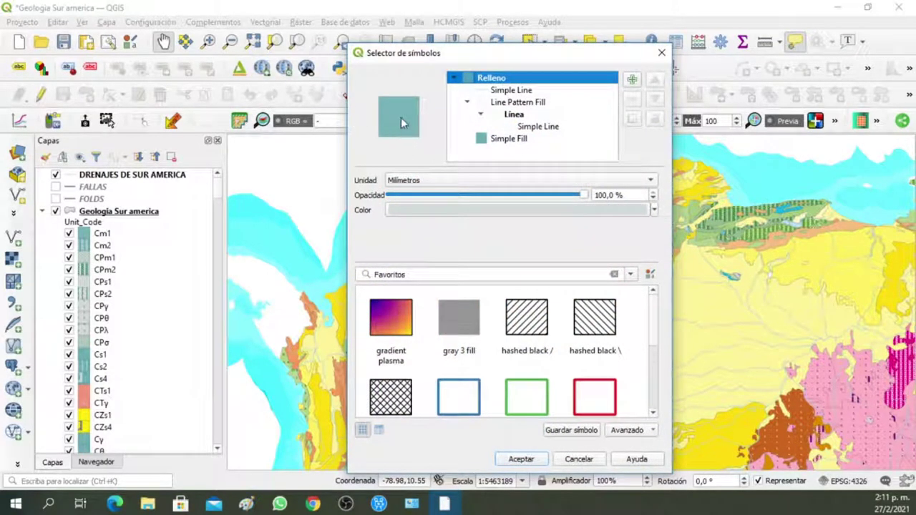
click(517, 142)
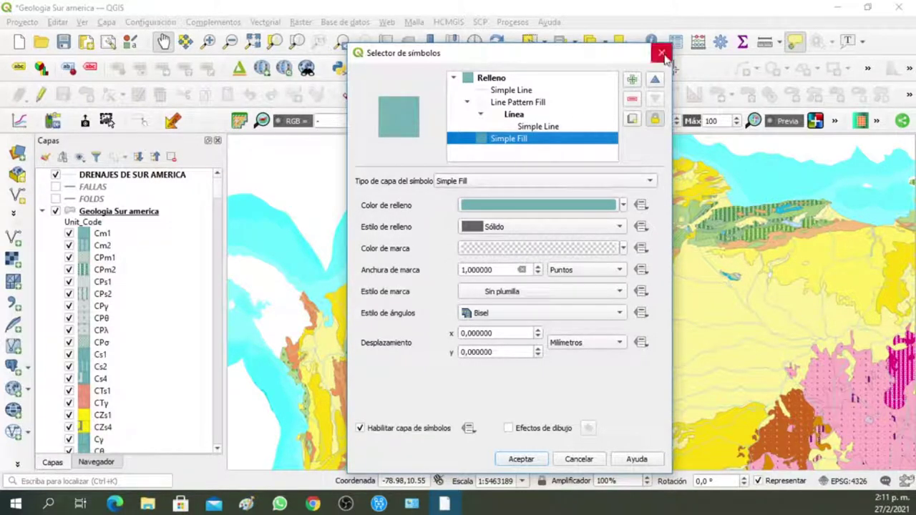
click(469, 80)
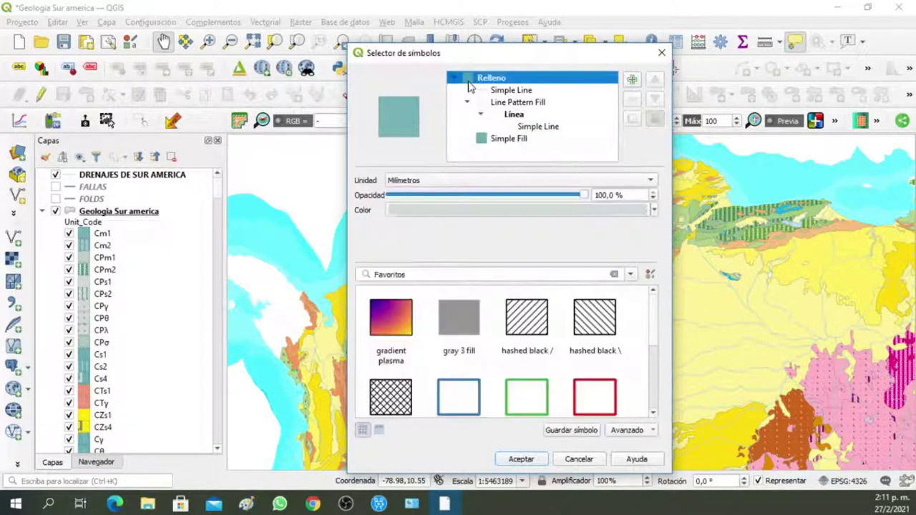
click(517, 90)
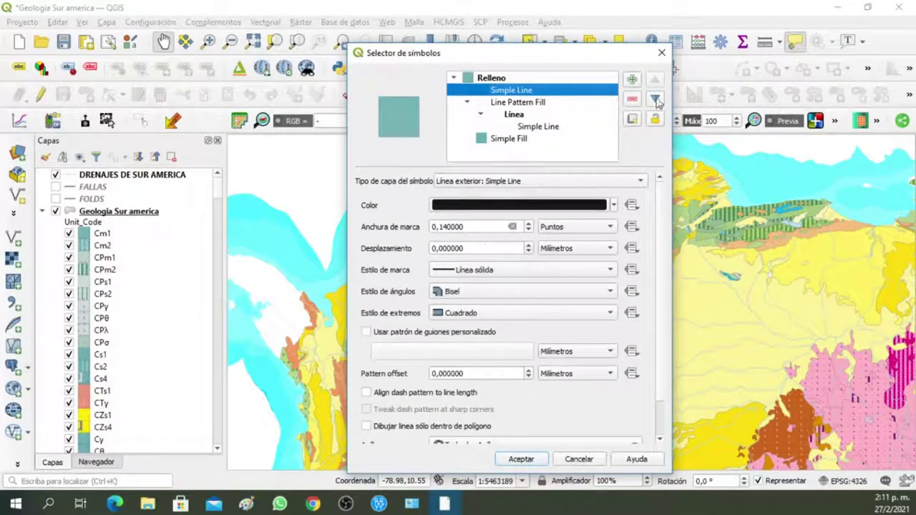
click(661, 53)
Step: Review the QGIS QML style-saving options for the Geologia Sur america layer and the stlys destination folder, and leave without saving
drag(548, 279, 598, 207)
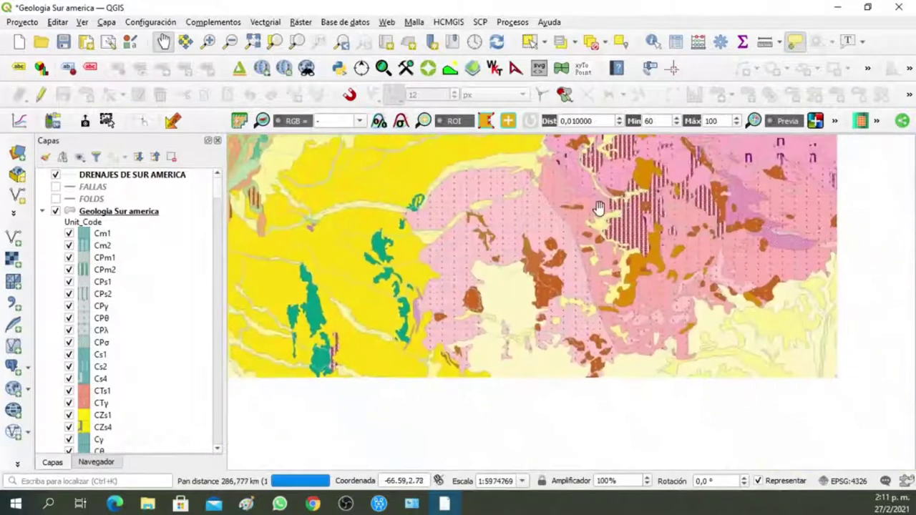
drag(666, 299, 625, 253)
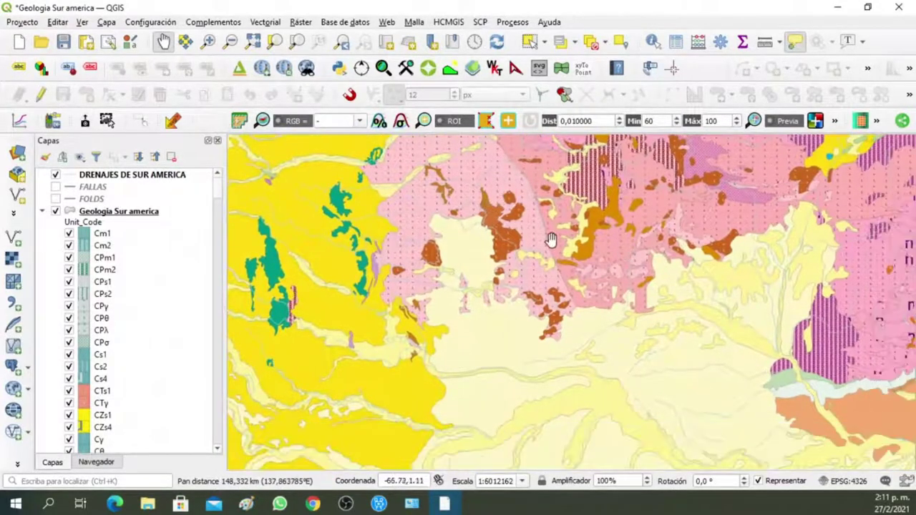
right_click(132, 217)
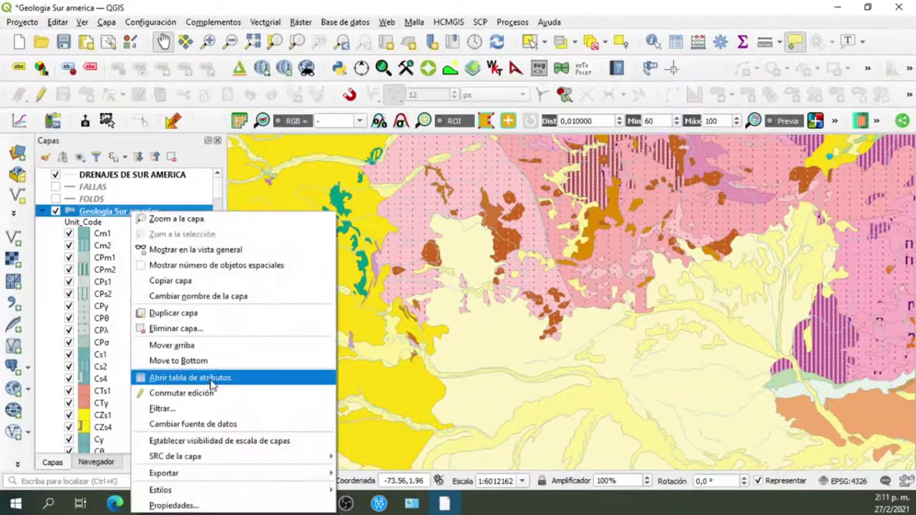
click(224, 506)
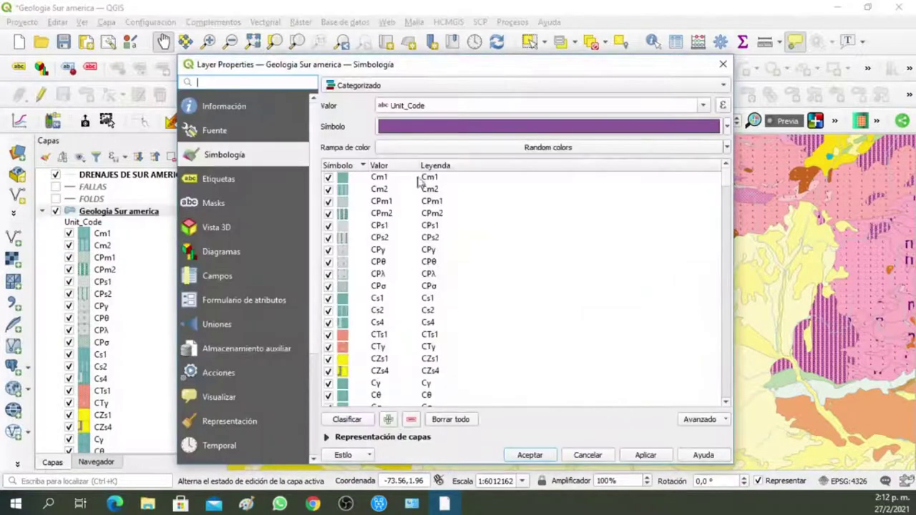
click(365, 458)
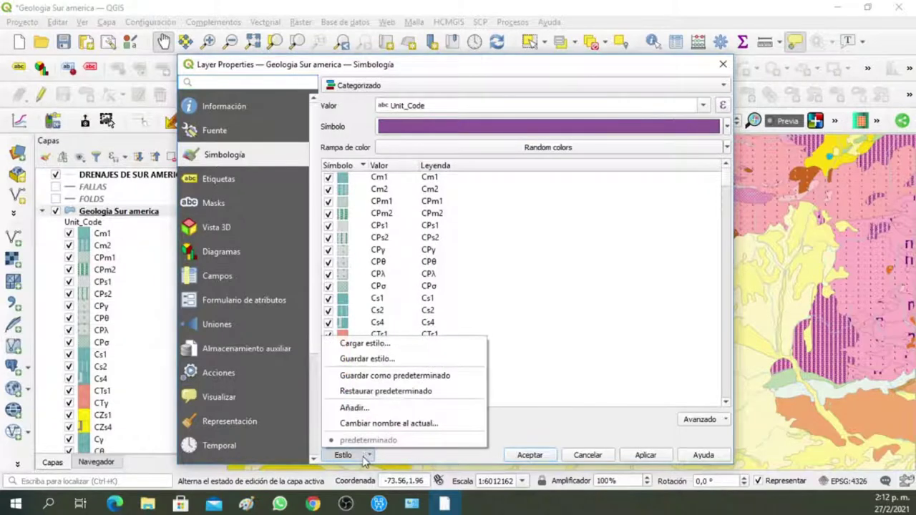
click(383, 360)
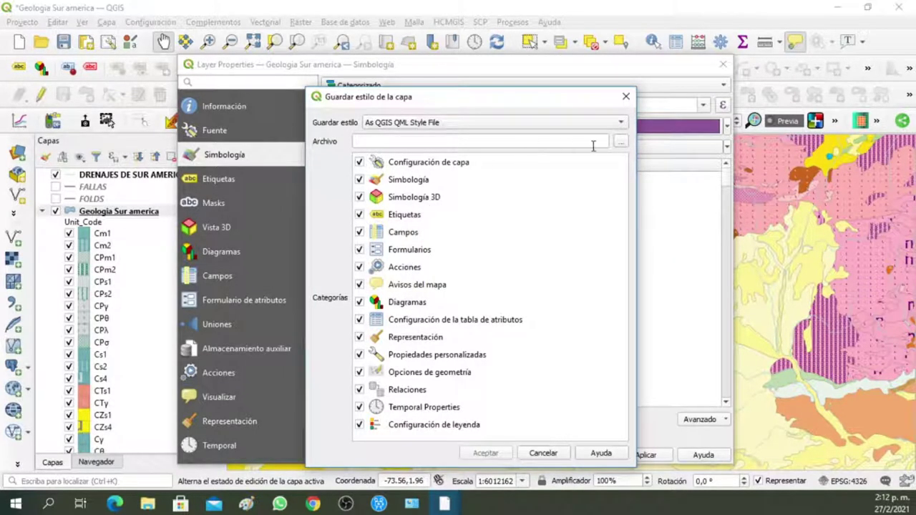
click(619, 142)
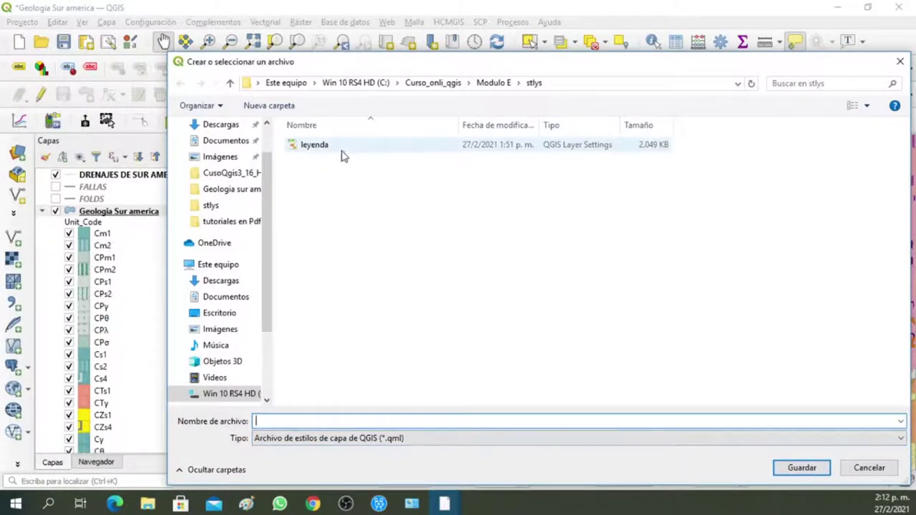
click(869, 468)
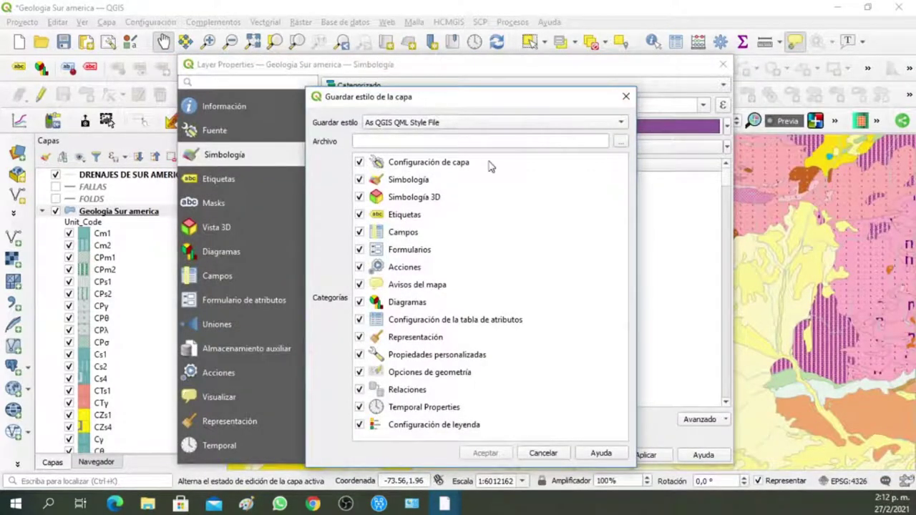
click(619, 143)
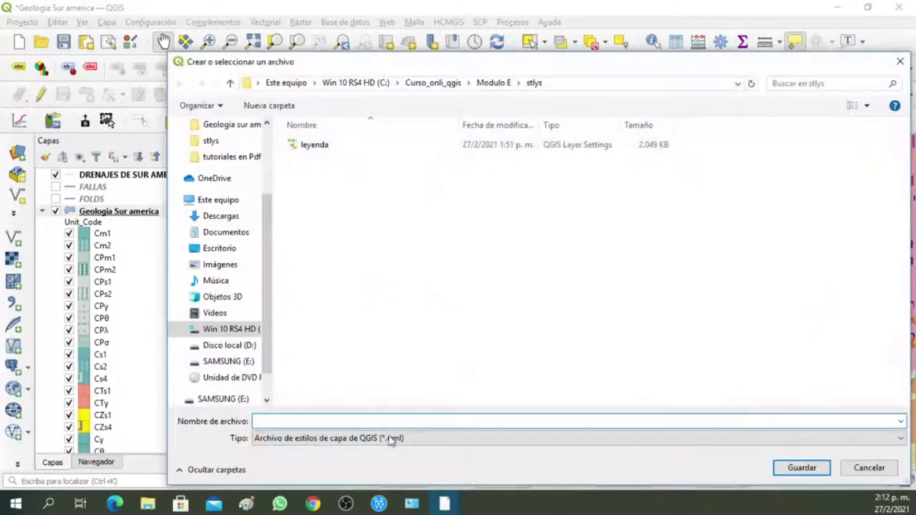
click(900, 59)
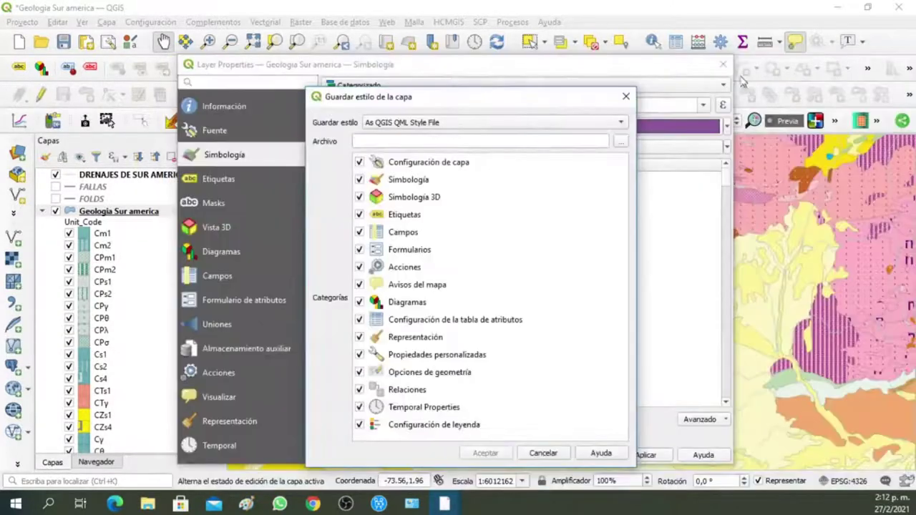
click(627, 96)
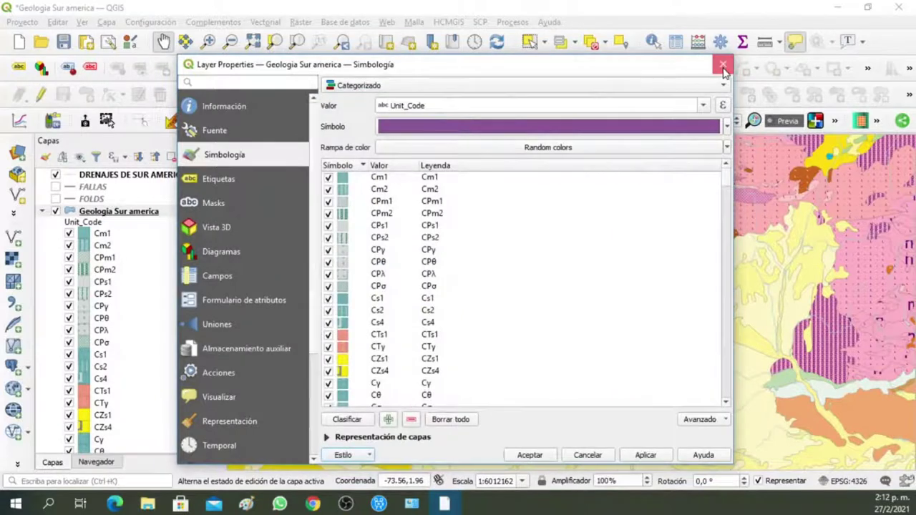
click(722, 64)
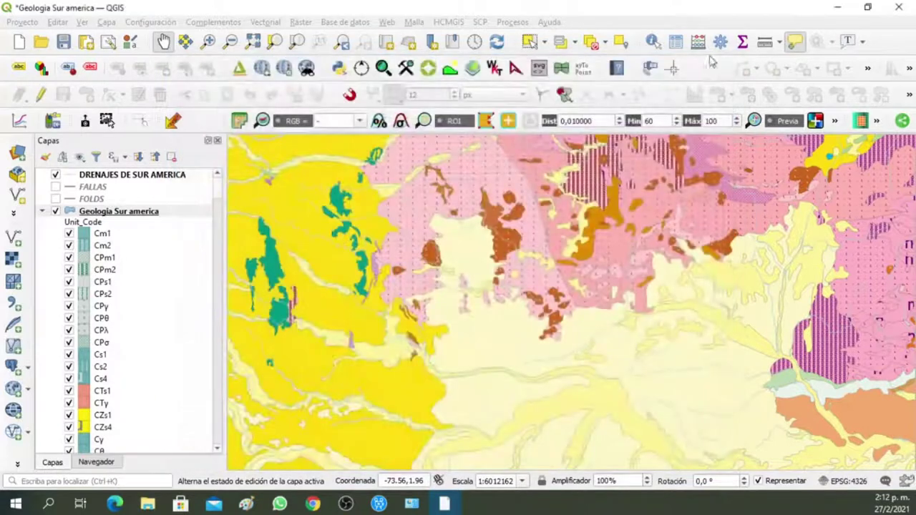
Step: Start a new project, discarding the current one's changes, and add Geologia Sur america.shp as a vector layer
click(21, 44)
click(458, 267)
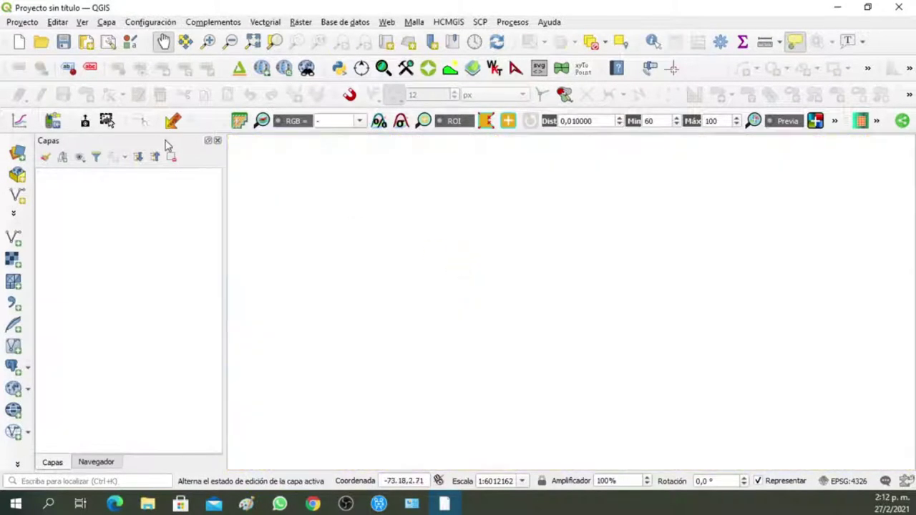
click(18, 241)
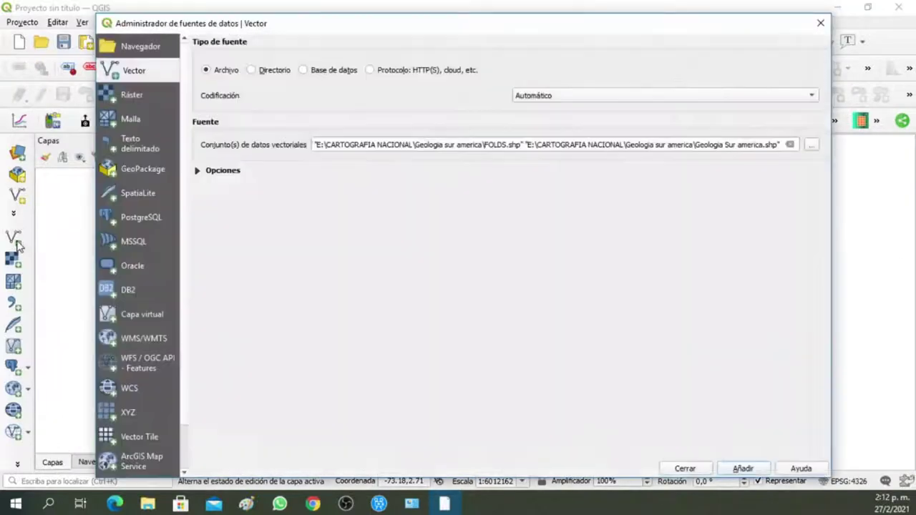
click(812, 146)
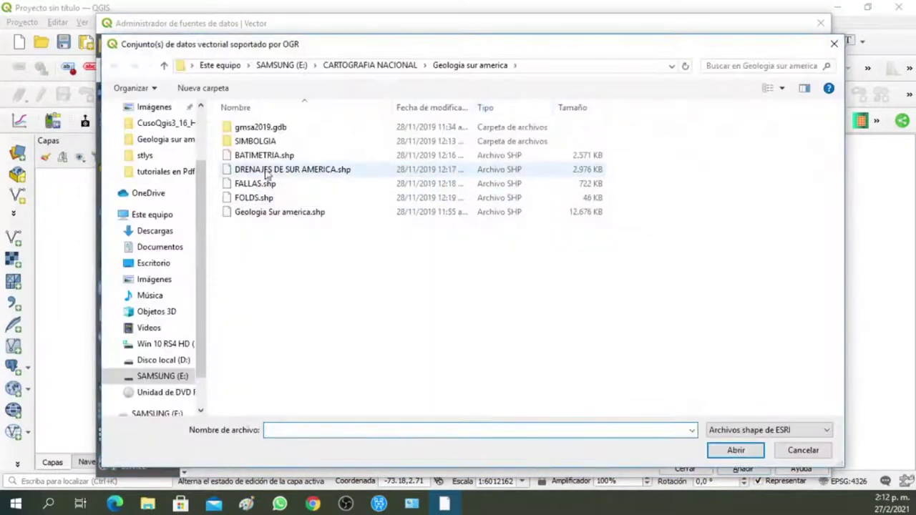
click(265, 213)
click(739, 452)
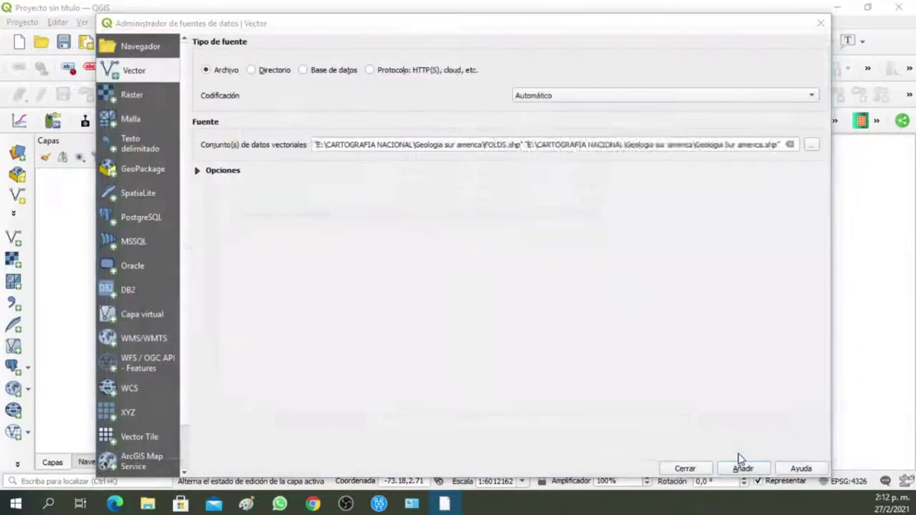
click(742, 469)
click(703, 471)
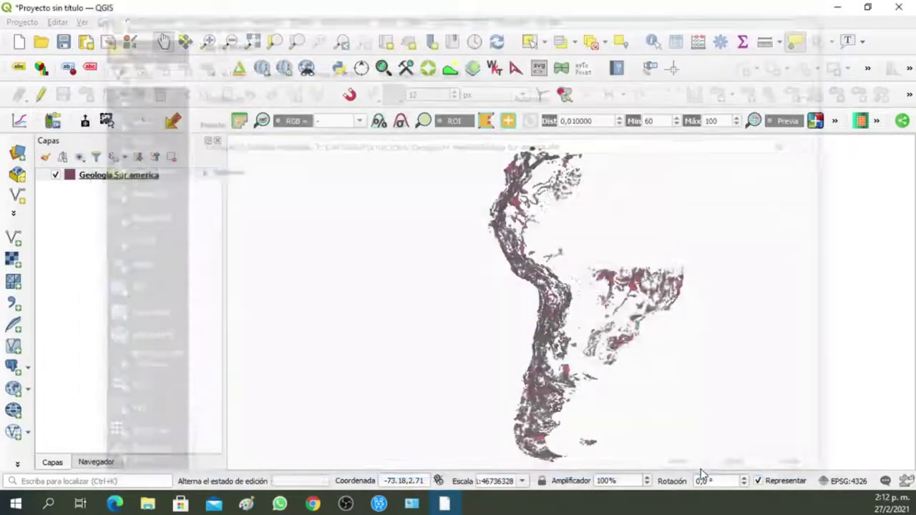
Step: Load the leyenda.qml style from the stlys folder with all categories into the Geologia Sur america layer and apply it
right_click(171, 184)
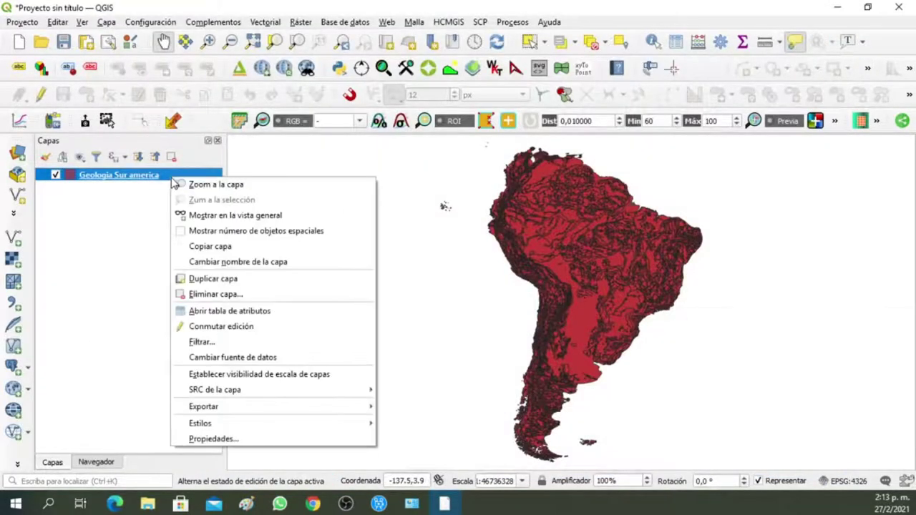
click(242, 443)
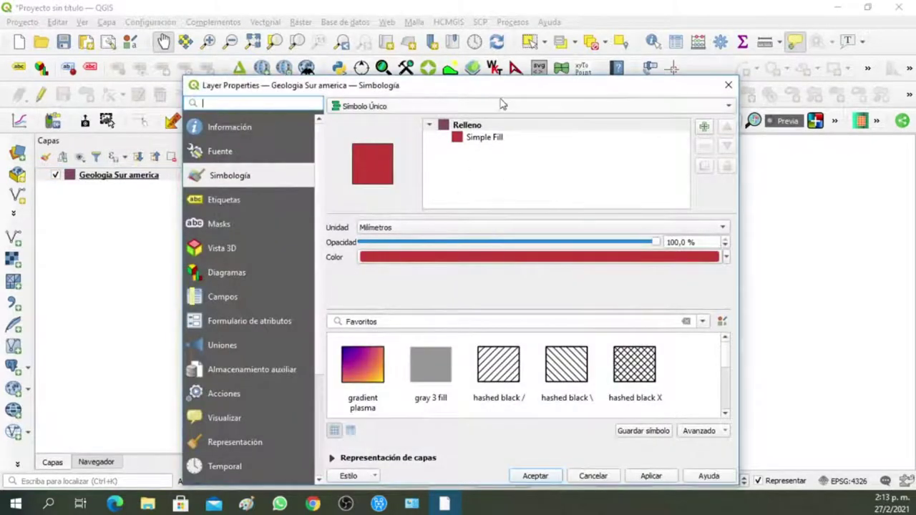
drag(502, 89, 505, 21)
click(376, 407)
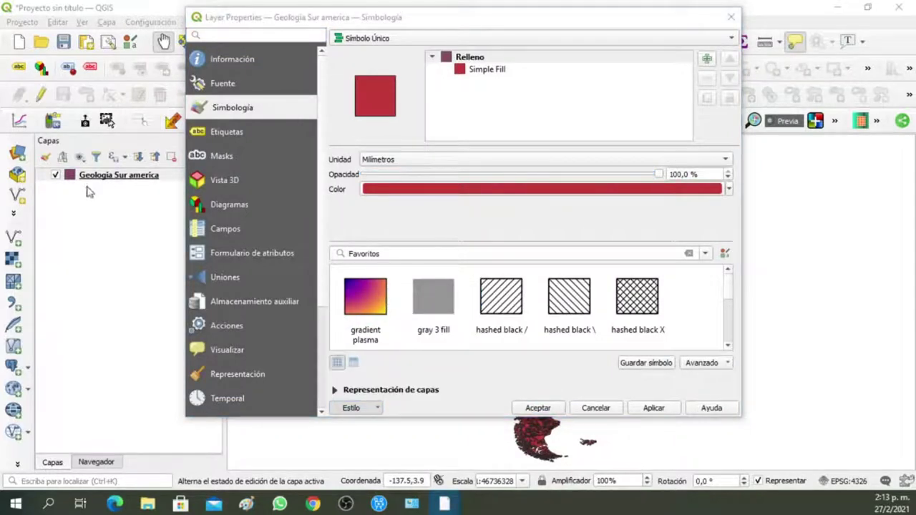
drag(253, 131, 628, 83)
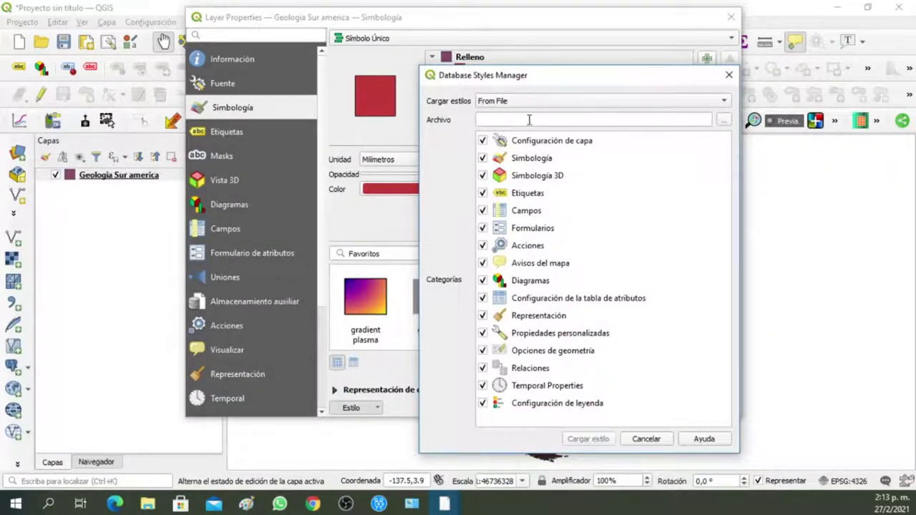
click(727, 121)
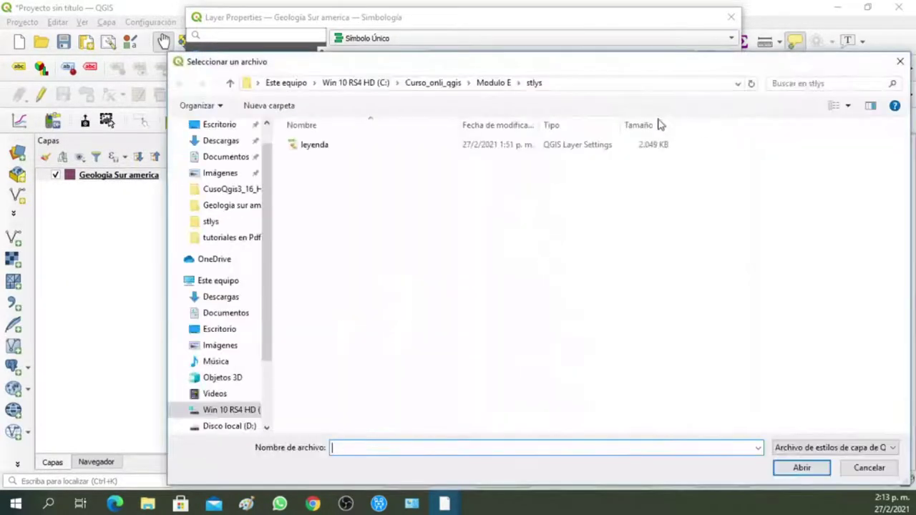
click(321, 146)
click(802, 468)
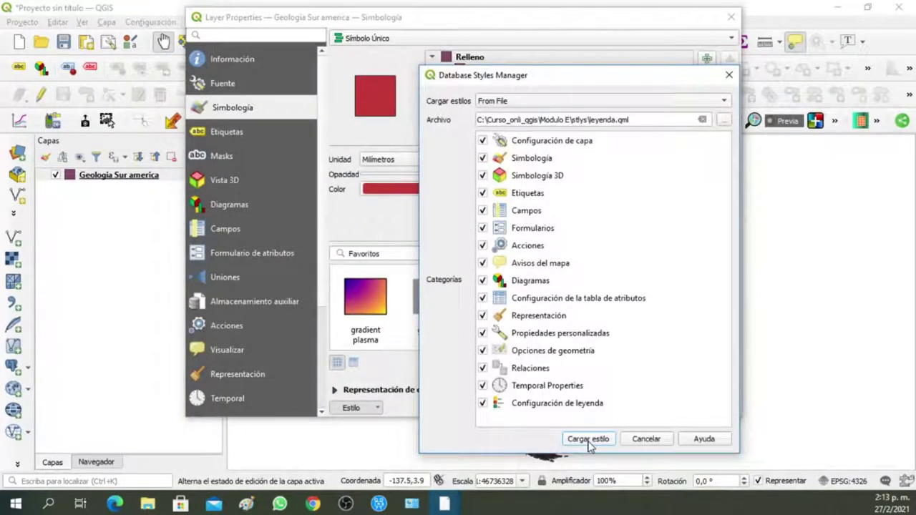
click(588, 439)
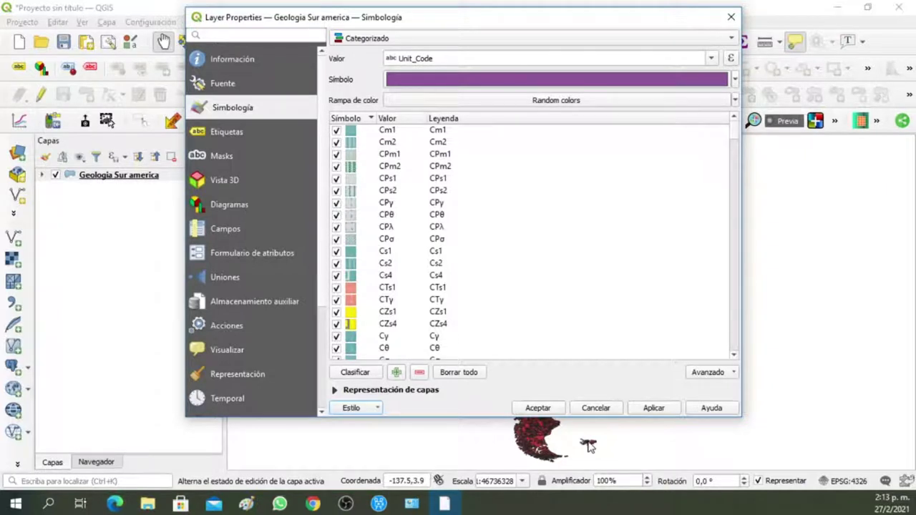
click(652, 410)
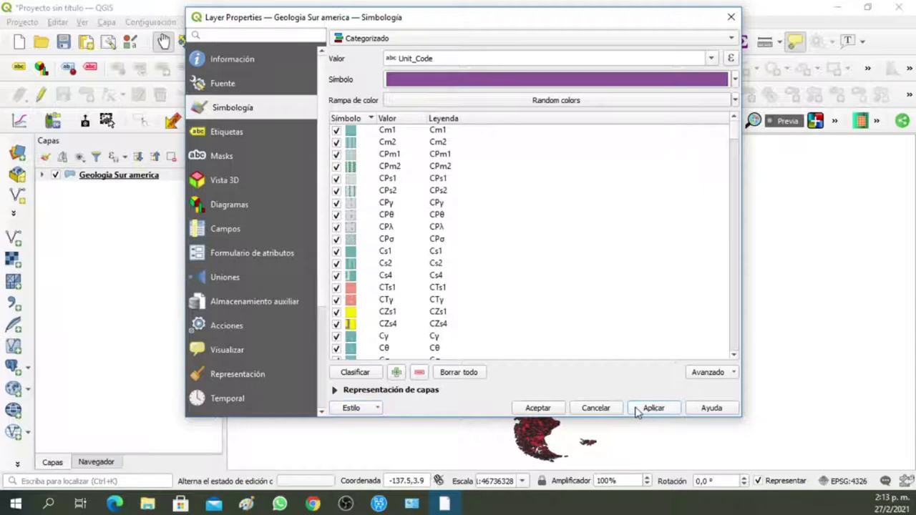
click(536, 408)
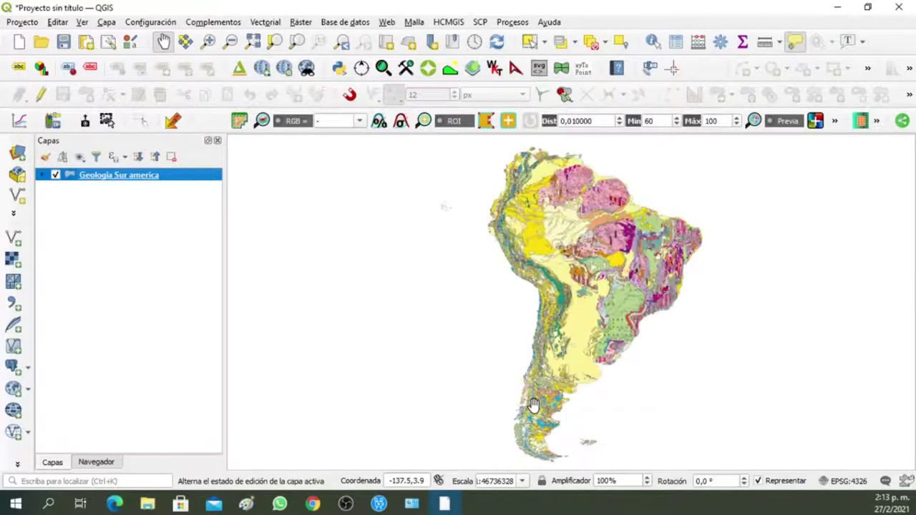
Step: Examine the loaded unit colours and fill patterns across the Andes, northern and central South America at several scales
scroll(548, 217, up, 2)
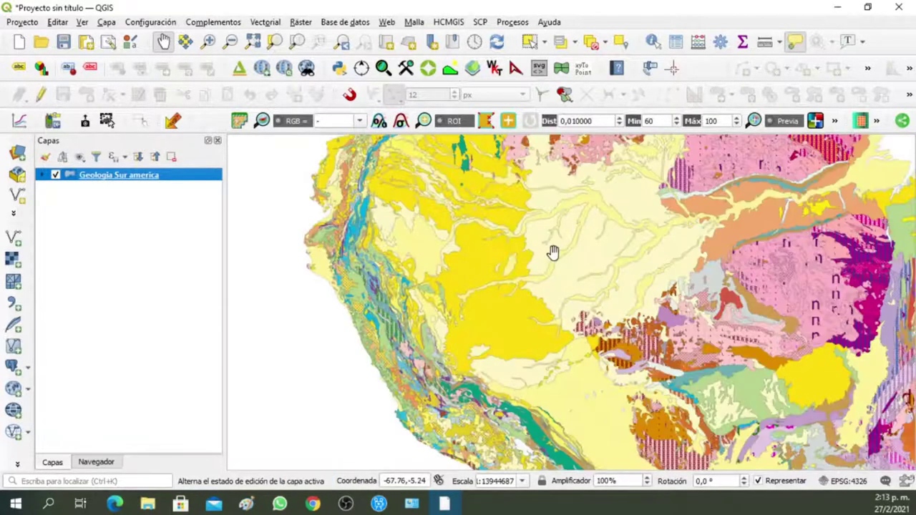
scroll(557, 223, down, 1)
drag(557, 223, 522, 292)
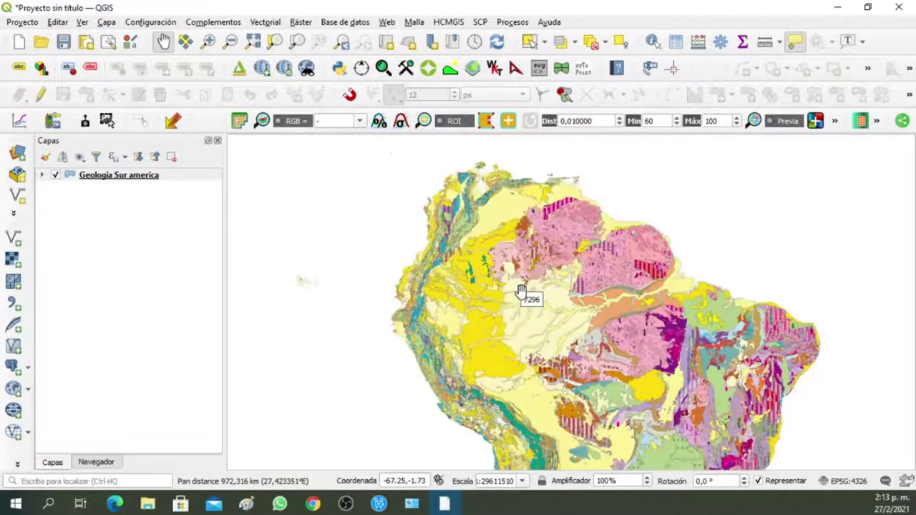
scroll(490, 254, up, 2)
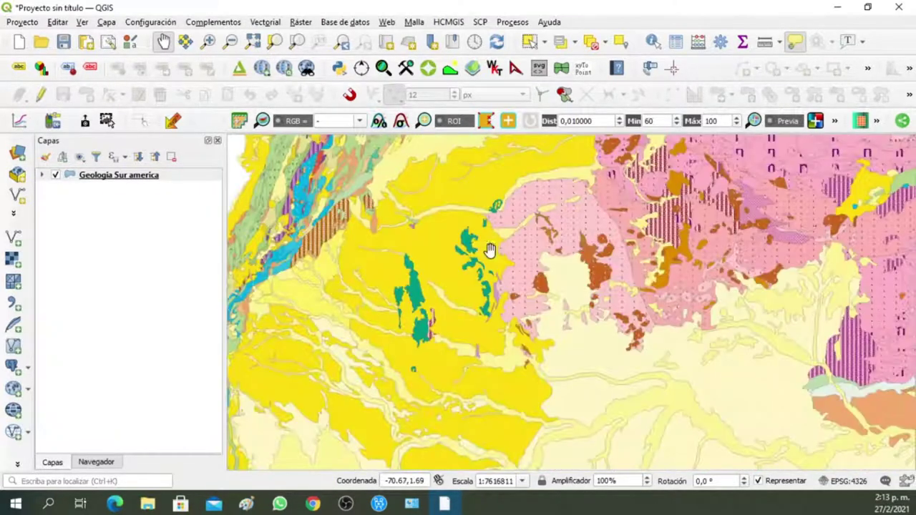
drag(489, 250, 563, 370)
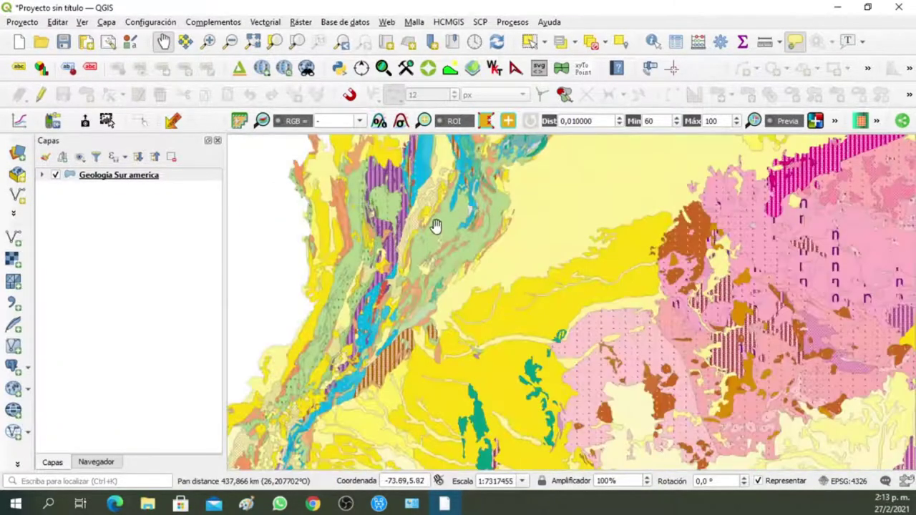
drag(436, 226, 466, 348)
scroll(513, 253, up, 2)
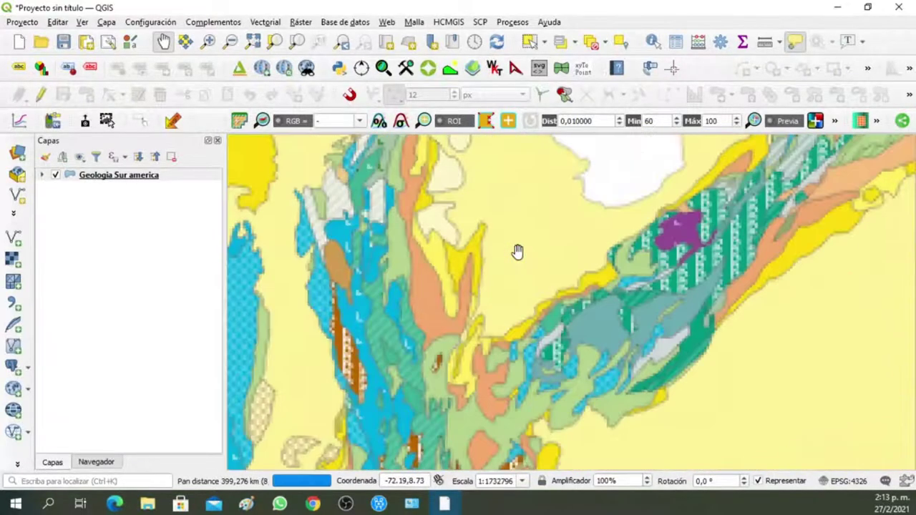
scroll(541, 302, down, 2)
scroll(543, 306, down, 1)
drag(543, 307, 531, 206)
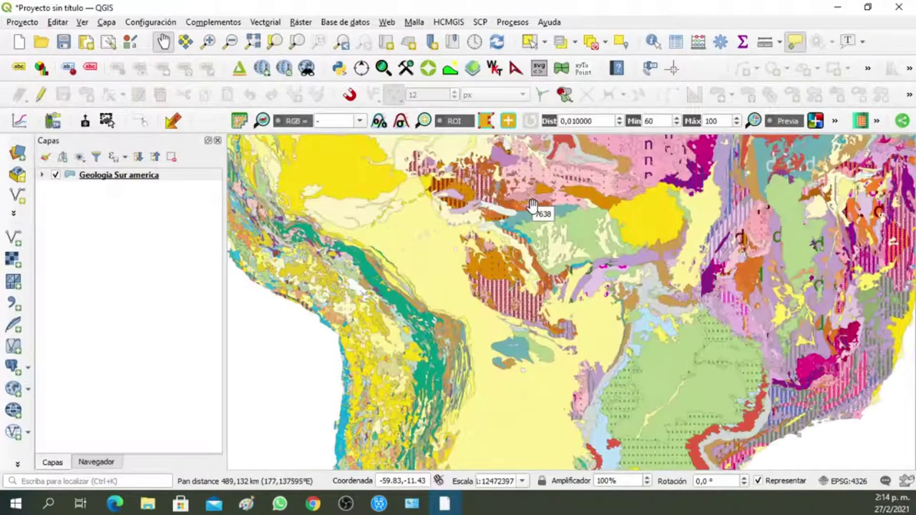
drag(465, 206, 506, 317)
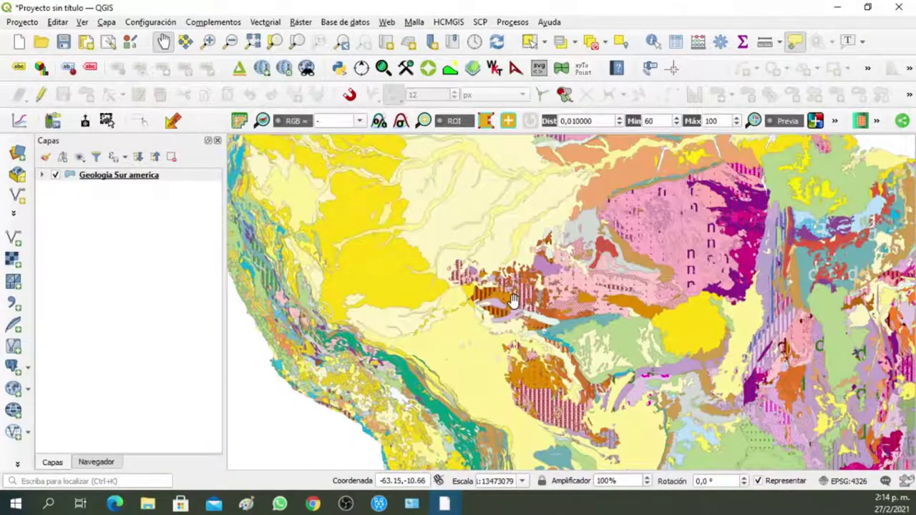
drag(438, 153, 503, 348)
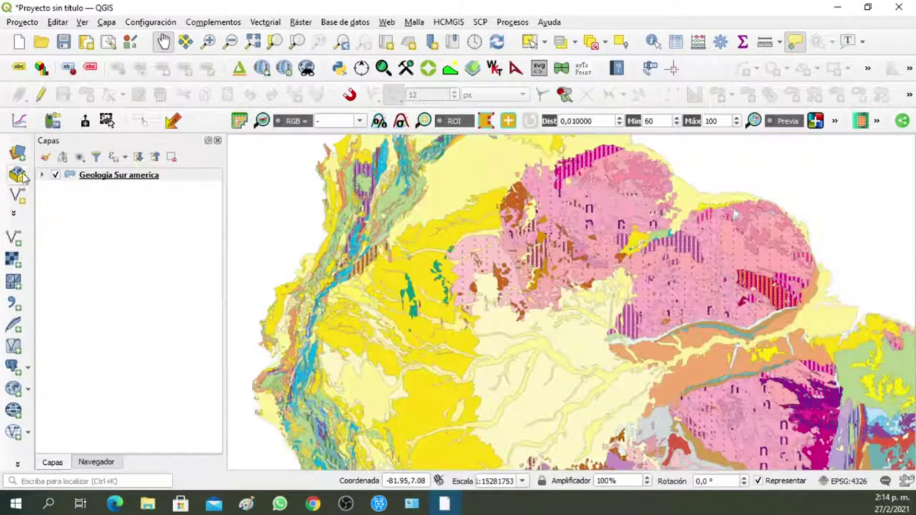
Step: Start another new project without saving, and open the file browser for choosing a vector dataset with the source path cleared
click(19, 42)
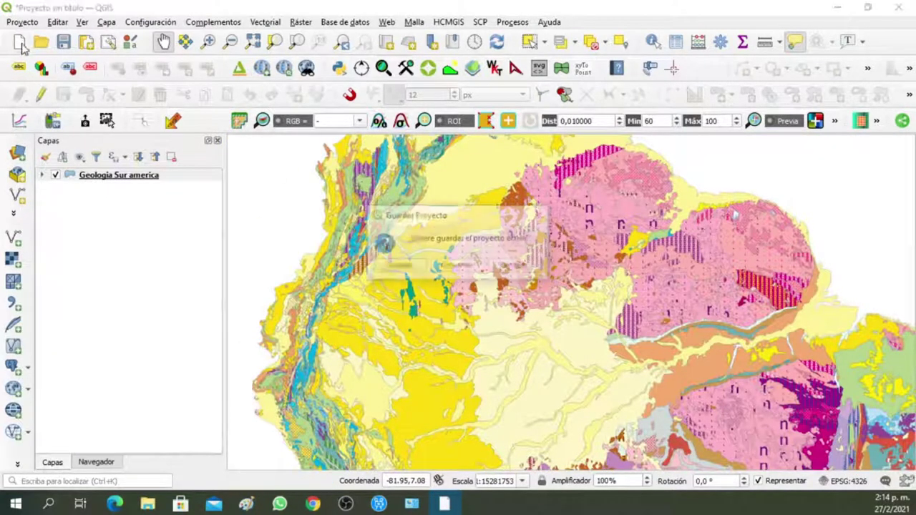
click(455, 266)
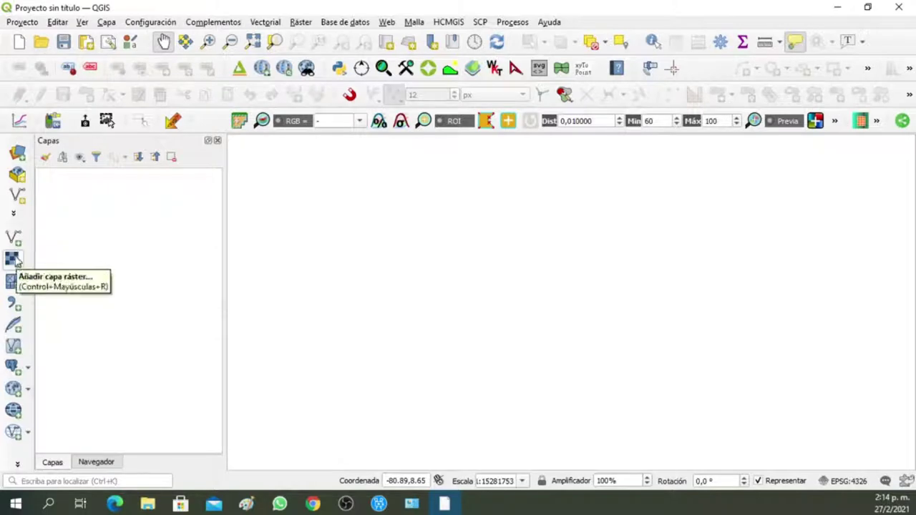
click(13, 237)
click(788, 145)
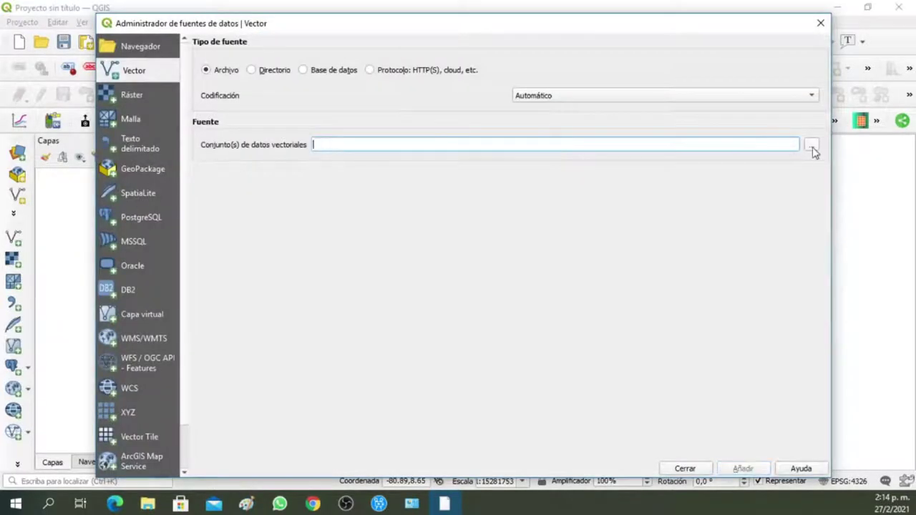
click(811, 145)
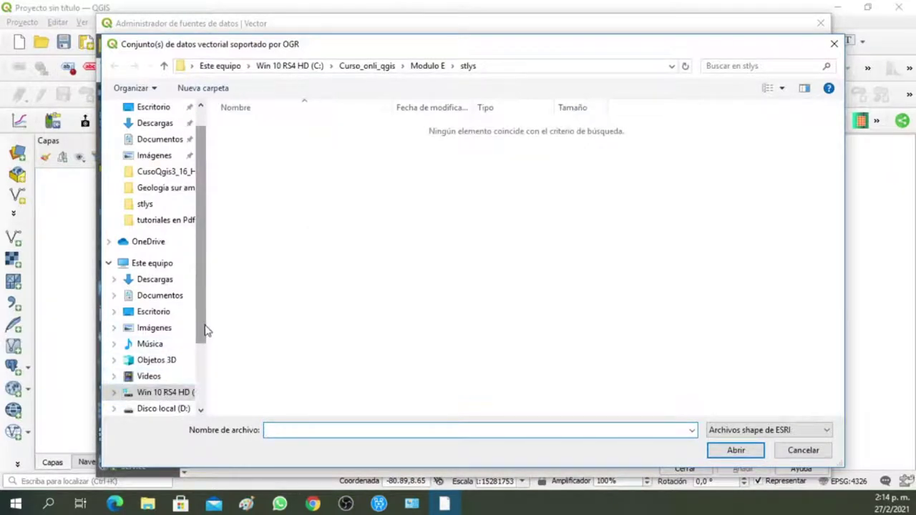
Step: Look through the drives and open the USGS folder under PROYECTOS_QGIS\SIGGV on SAMSUNG (E:)
scroll(197, 331, down, 2)
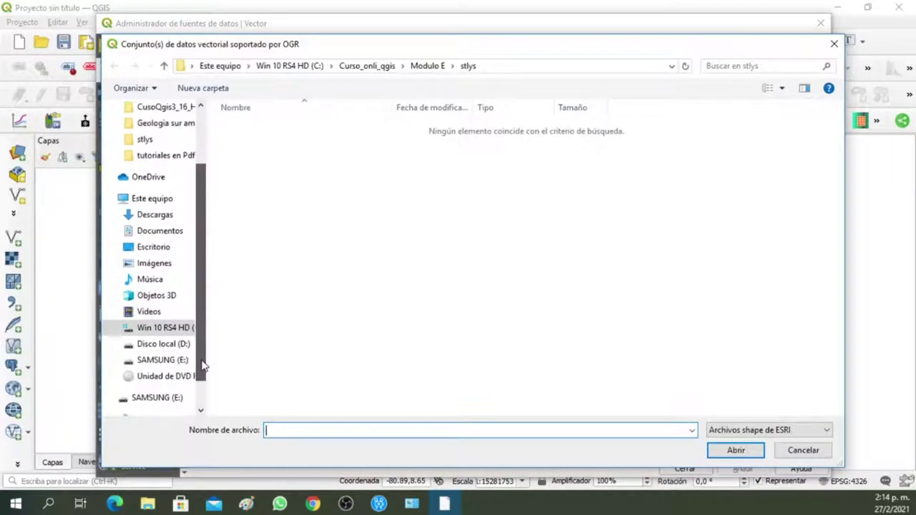
click(169, 344)
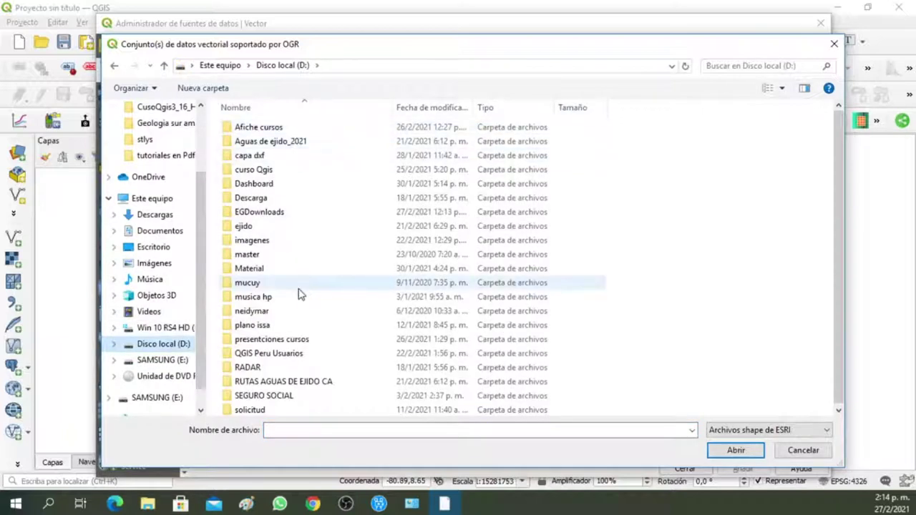
scroll(236, 341, down, 1)
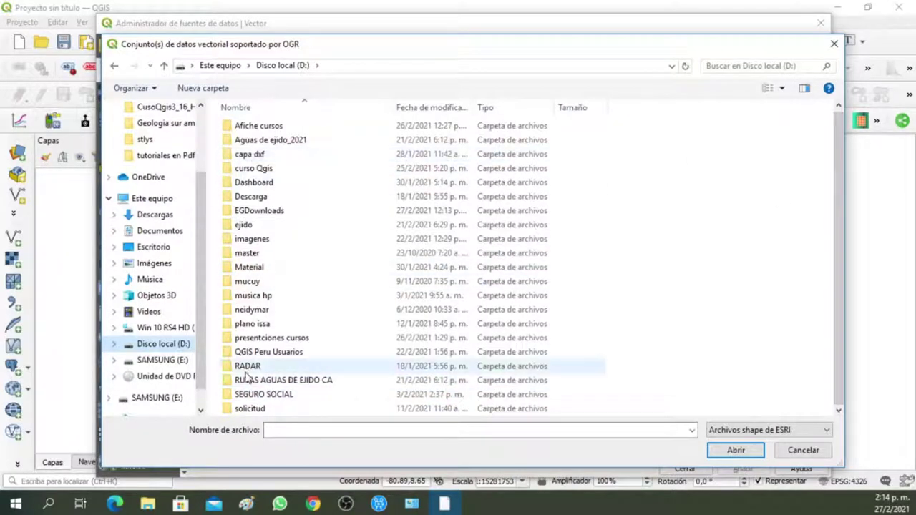
click(172, 360)
double_click(266, 241)
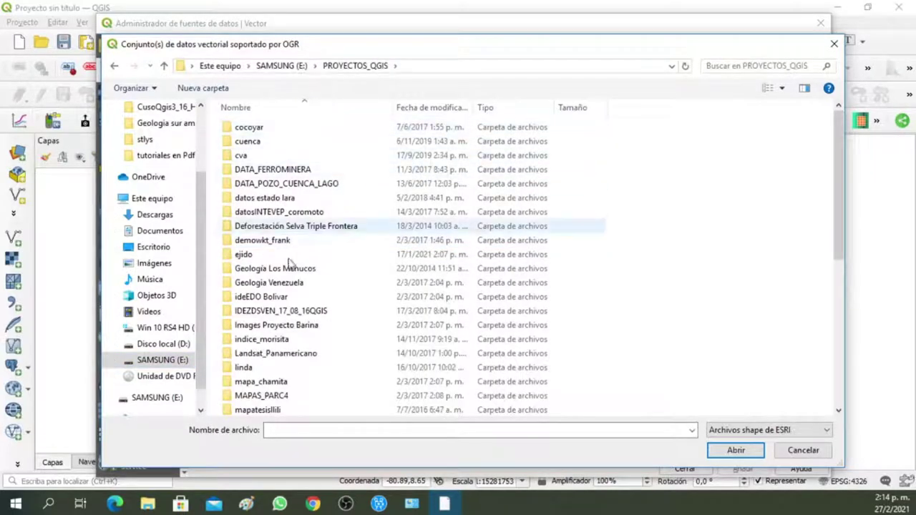
scroll(289, 315, down, 7)
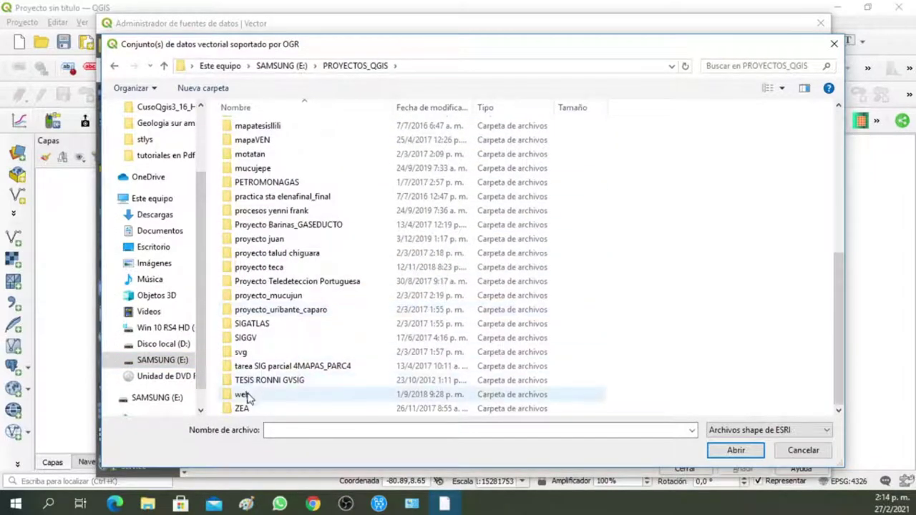
double_click(254, 337)
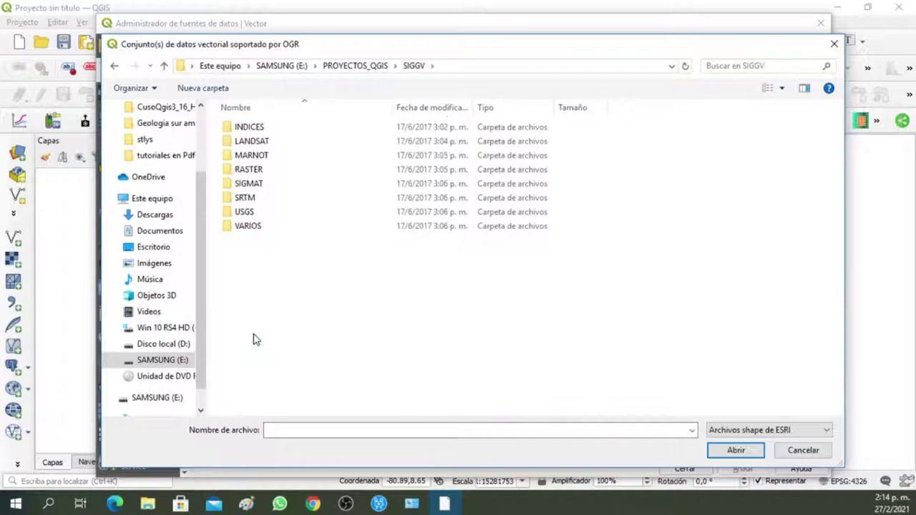
double_click(256, 221)
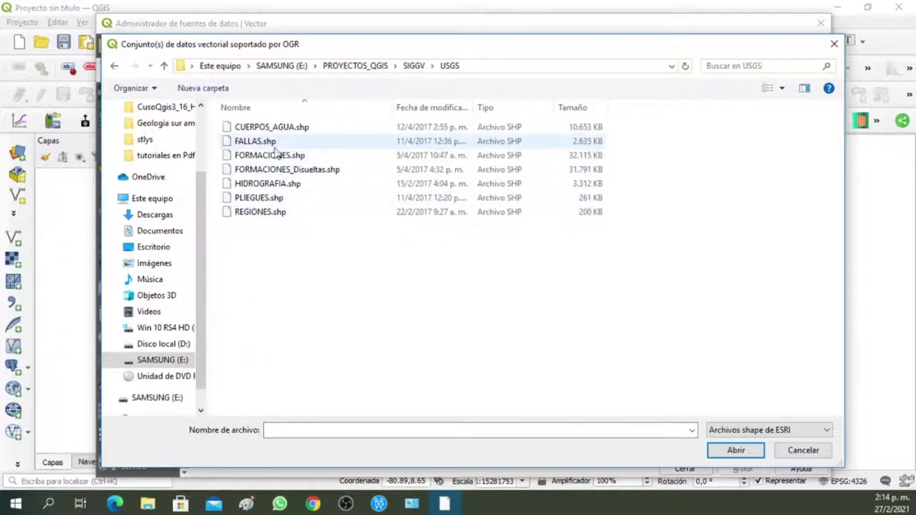
Step: Add FORMACIONES.shp to the project as a vector layer and close the data source manager
click(299, 160)
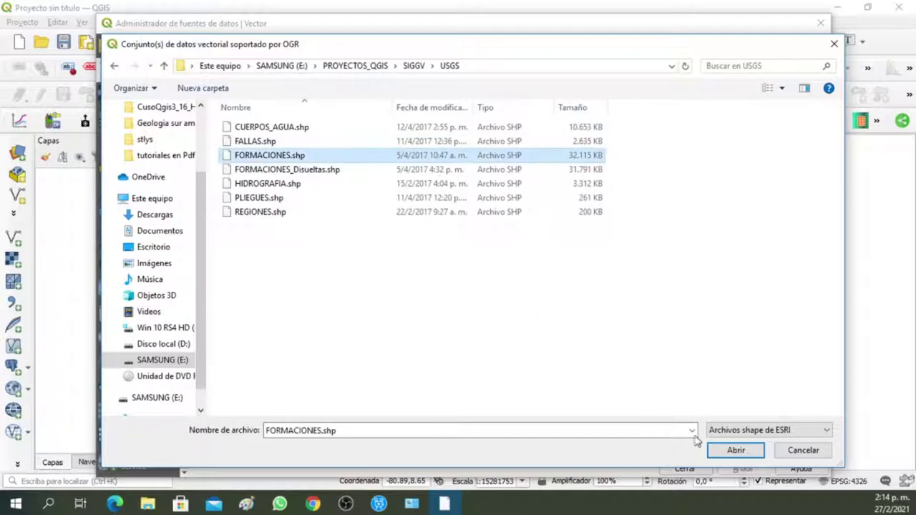
click(741, 451)
click(742, 466)
click(696, 467)
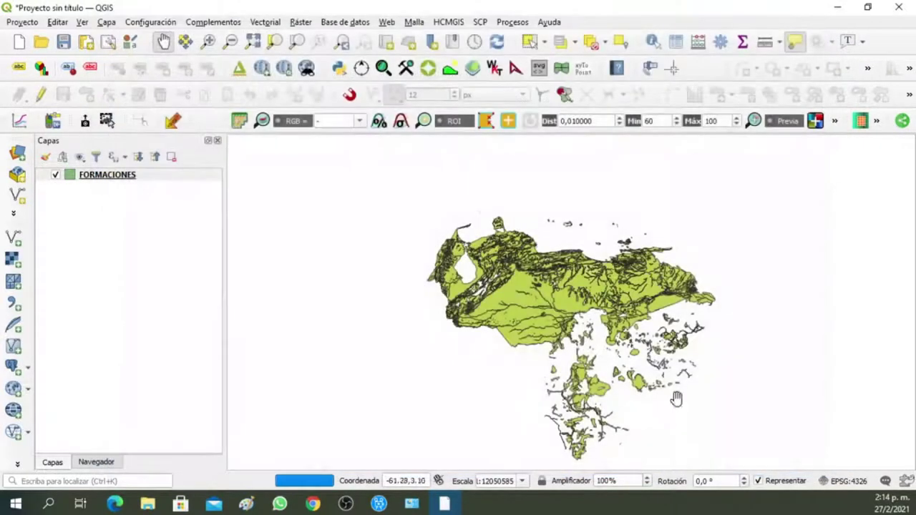
Step: Examine the formation polygons across western and central Venezuela at several scales
mouse_move(583, 283)
mouse_down()
mouse_move(566, 265)
mouse_move(527, 262)
mouse_up()
scroll(523, 266, up, 1)
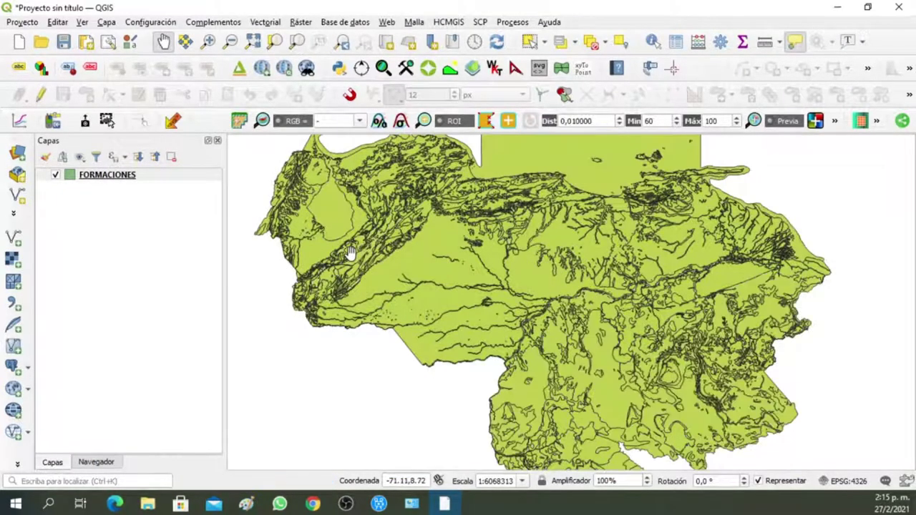
scroll(351, 252, up, 1)
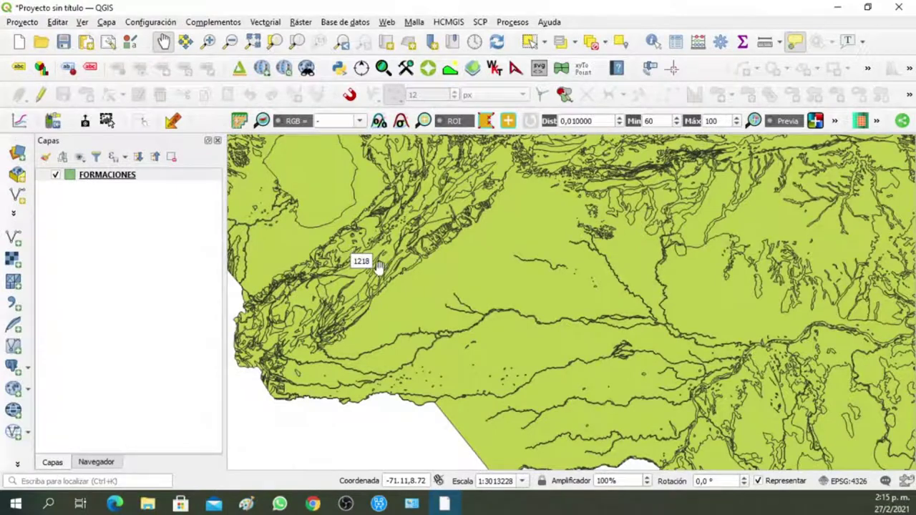
drag(451, 252, 509, 323)
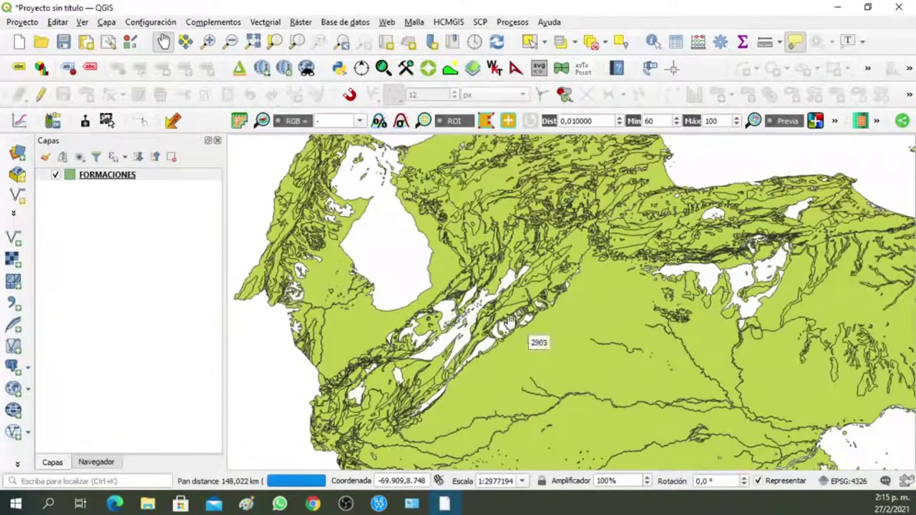
drag(552, 288, 466, 217)
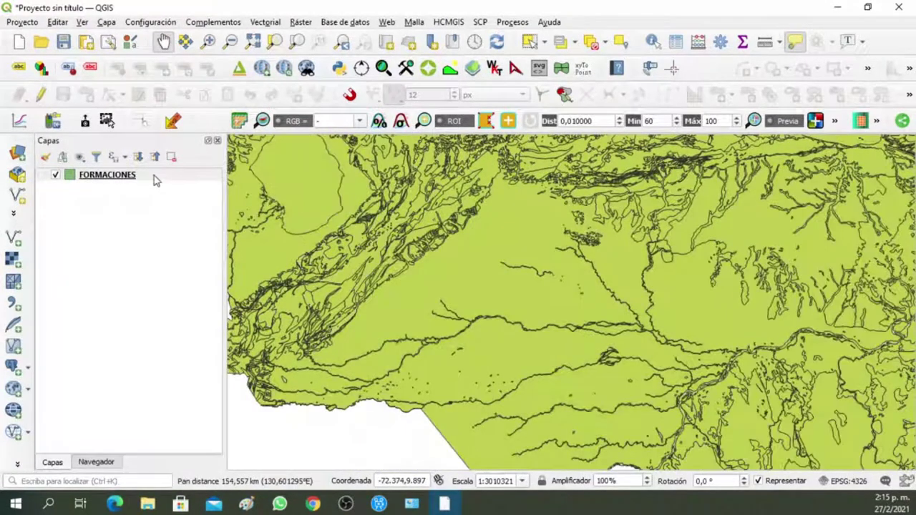
right_click(154, 180)
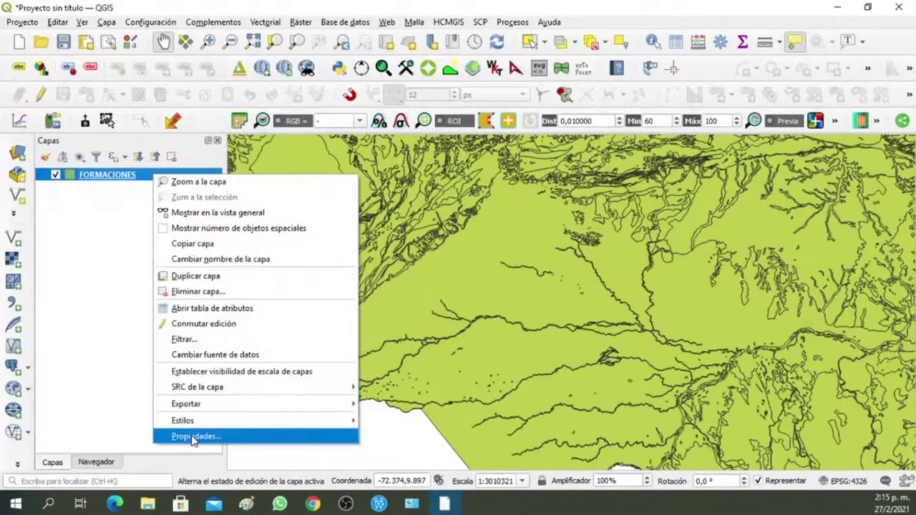
click(192, 436)
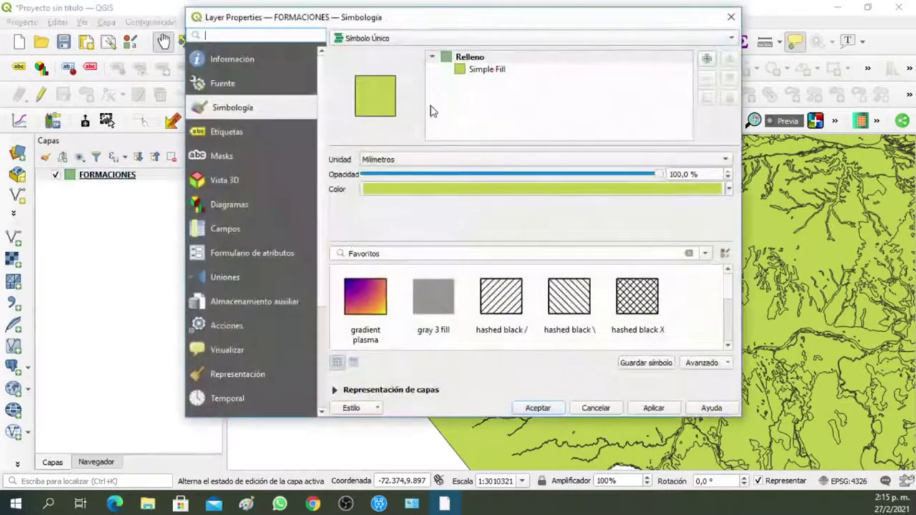
click(731, 16)
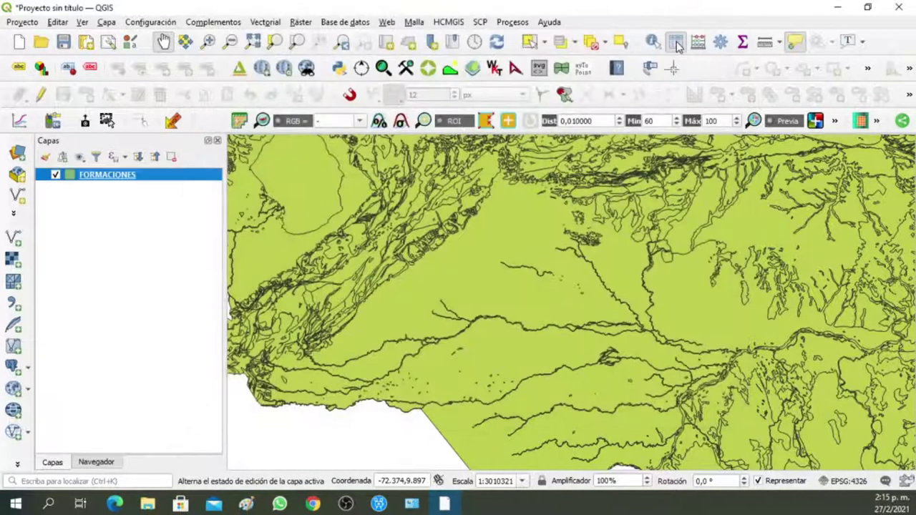
Step: Check the fields and records in the FORMACIONES attribute table, close it and bring the whole formations map back into view
click(676, 43)
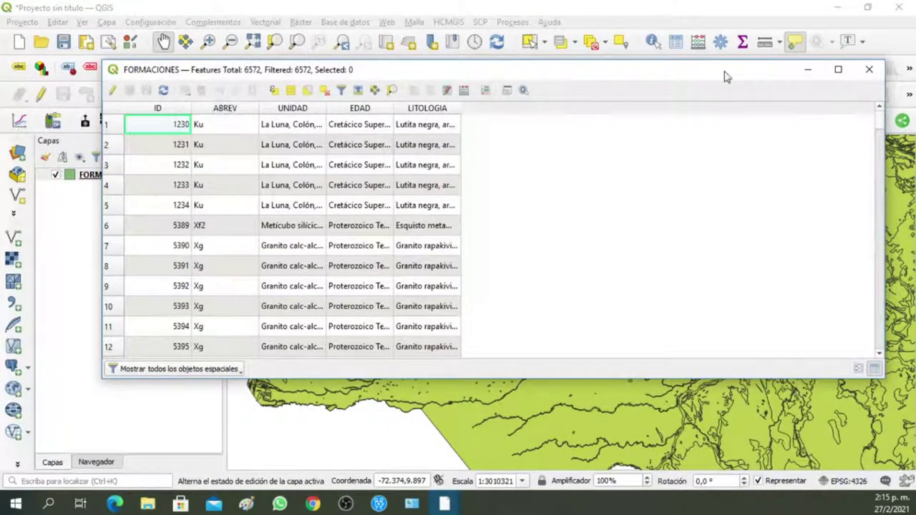
click(869, 69)
scroll(491, 213, down, 1)
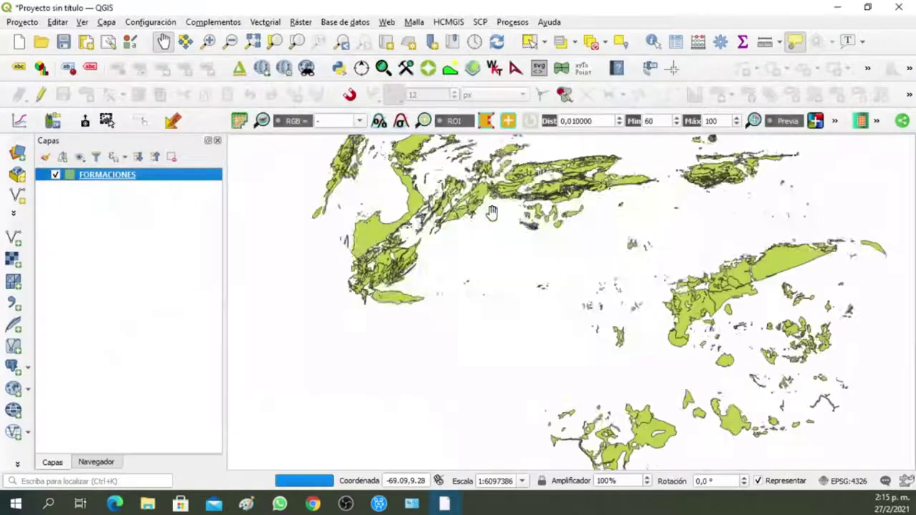
drag(491, 213, 481, 268)
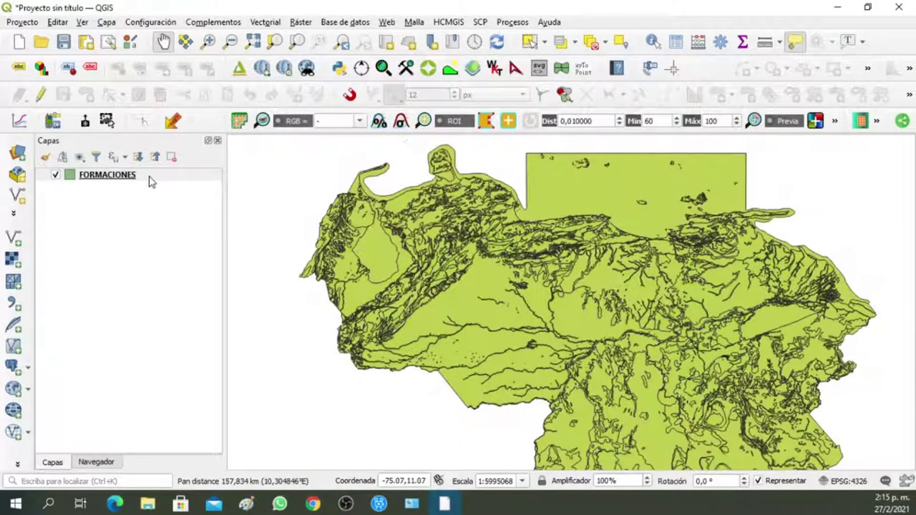
Step: Open the style manager and start importing style elements from a file
click(191, 24)
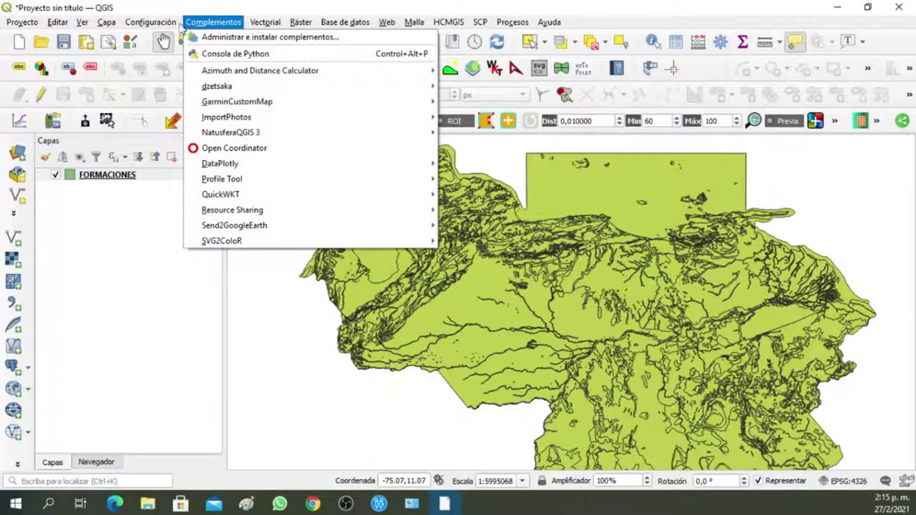
mouse_move(150, 22)
click(173, 51)
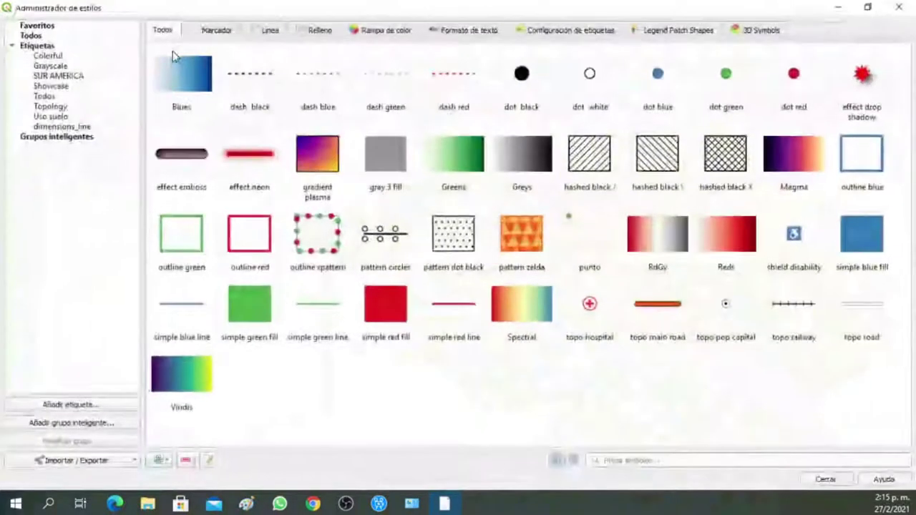
click(122, 460)
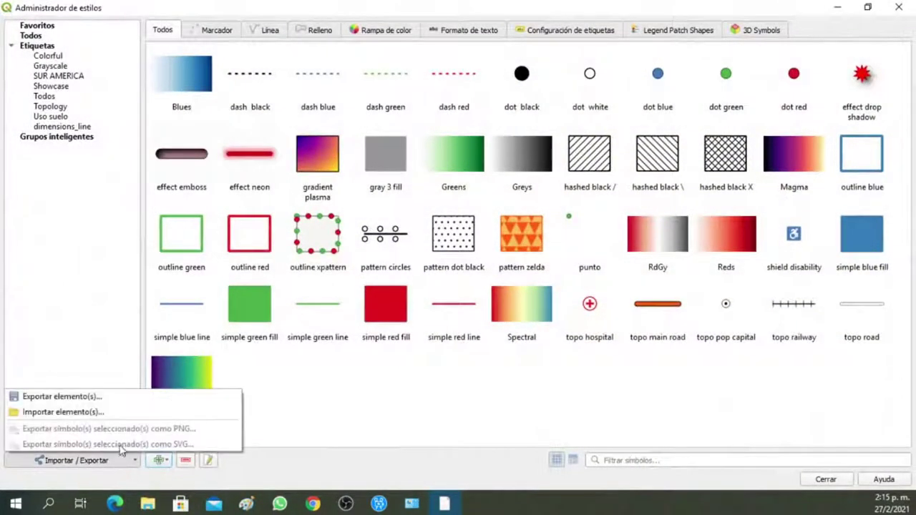
click(116, 414)
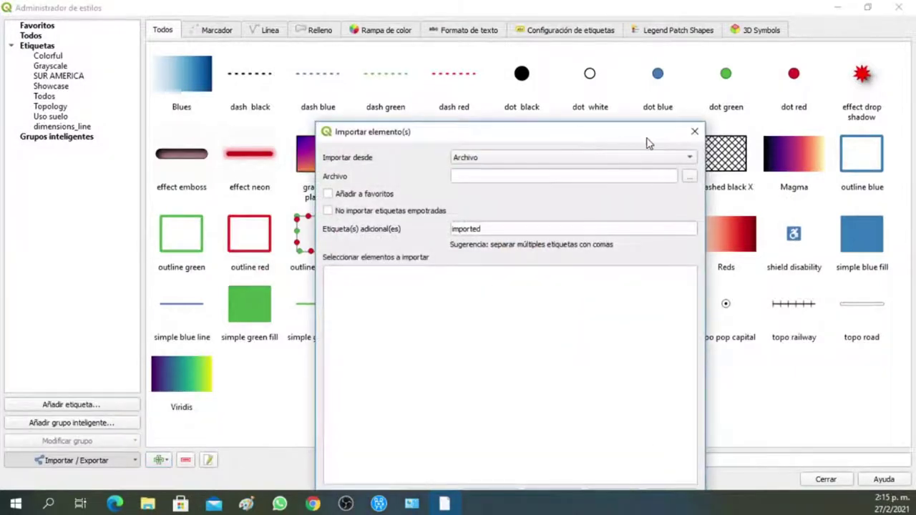
drag(661, 143, 644, 76)
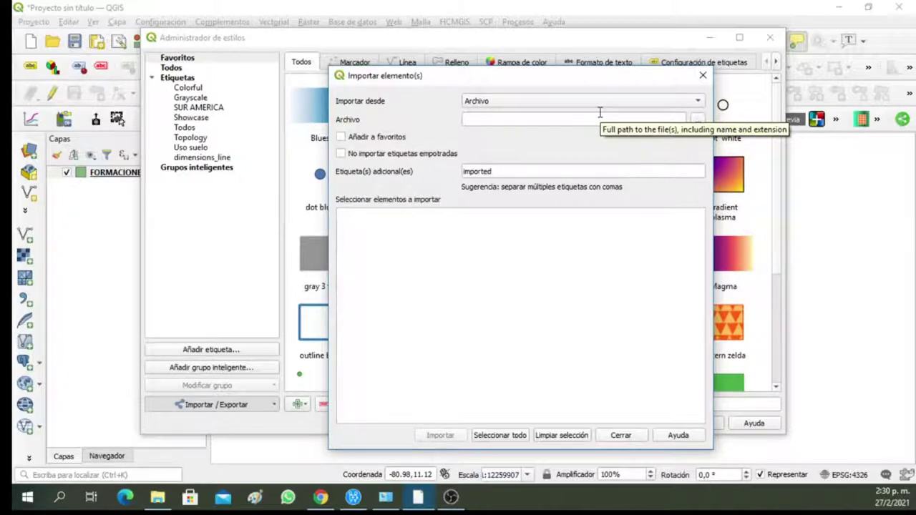
Step: Load the Formaciones GV XML file from the stlys folder as the source of the symbols
click(697, 120)
click(363, 141)
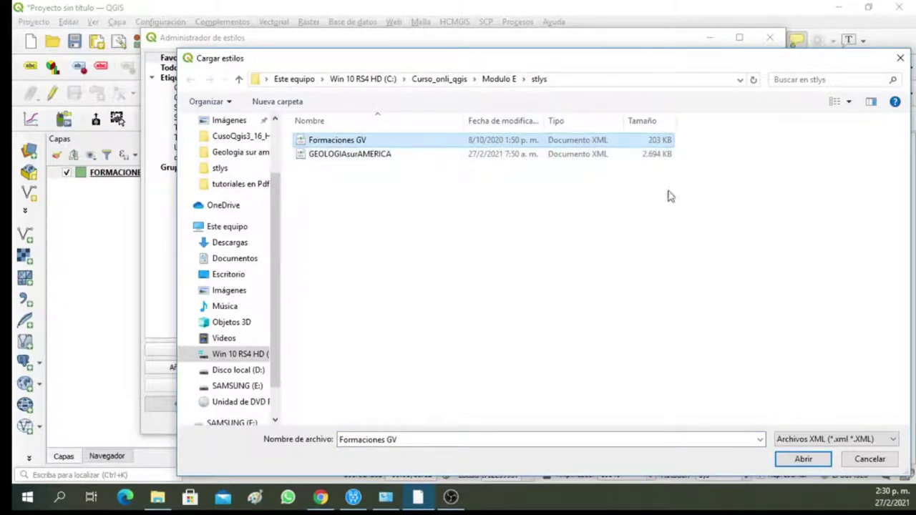
click(803, 459)
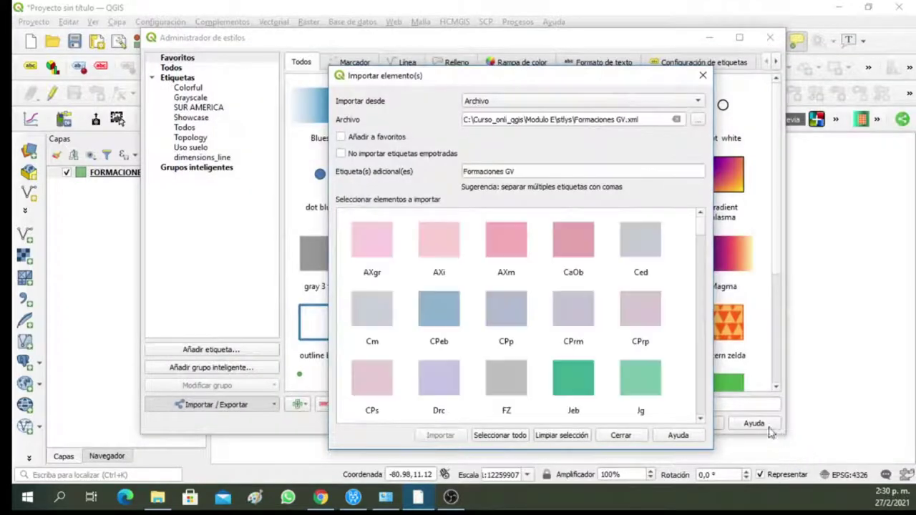
Step: Select all the symbols in the Formaciones GV file and import them into the style library
mouse_move(702, 228)
mouse_down()
mouse_move(709, 409)
mouse_move(707, 222)
mouse_up()
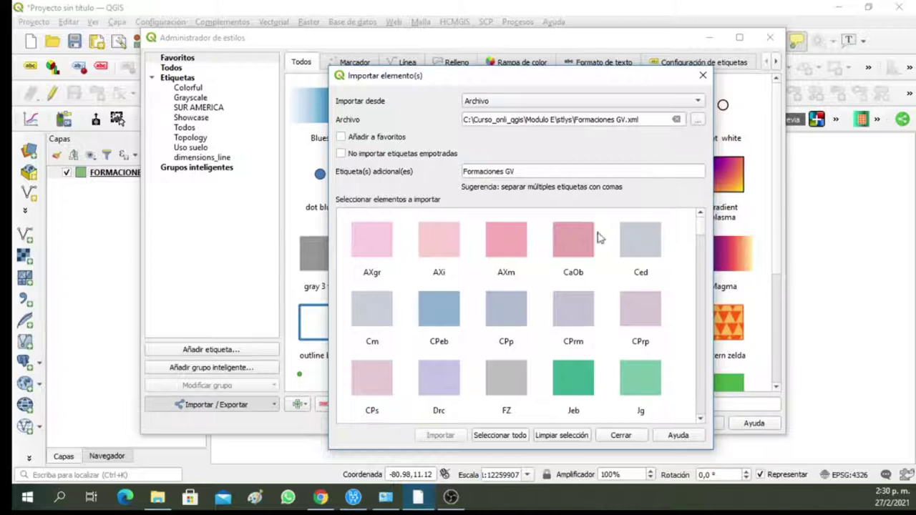
click(501, 435)
mouse_move(519, 423)
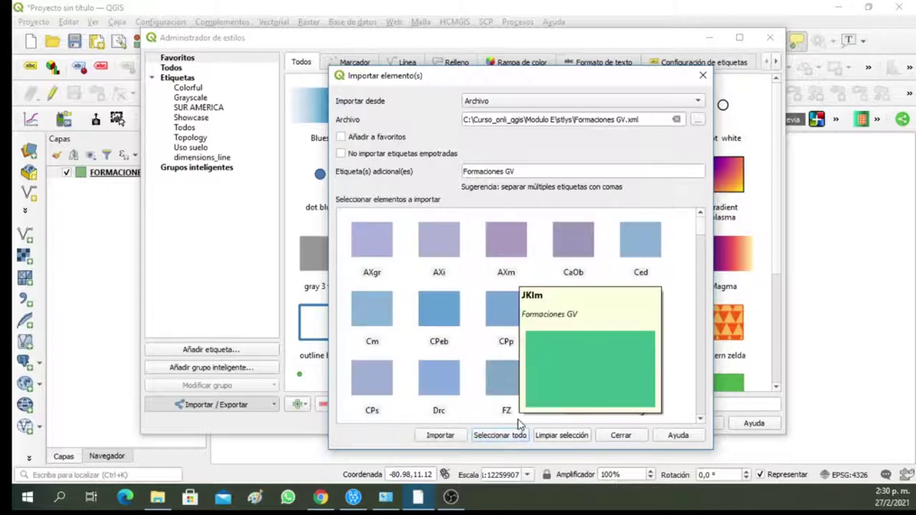
click(441, 435)
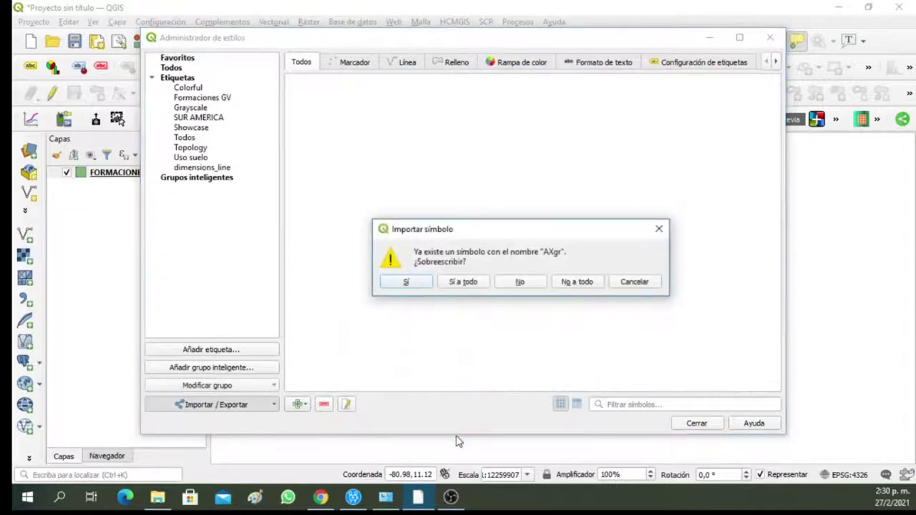